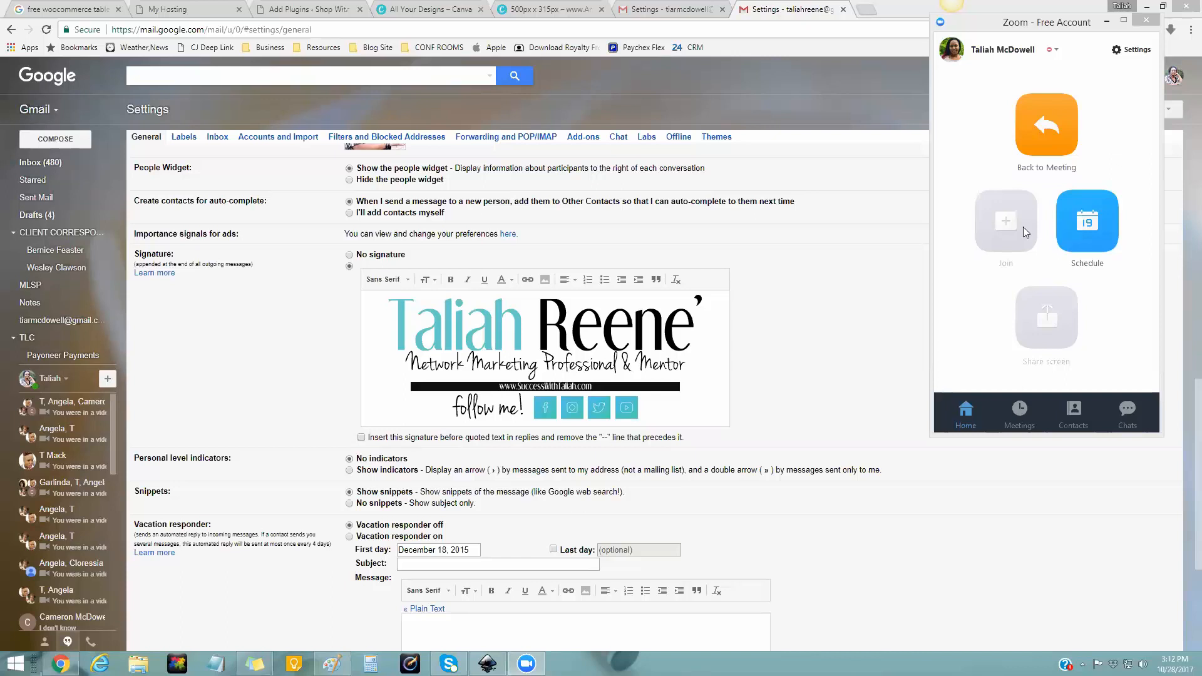
# - Minimize the Zoom window to show the Gmail settings page with the finished signature
pyautogui.click(1106, 20)
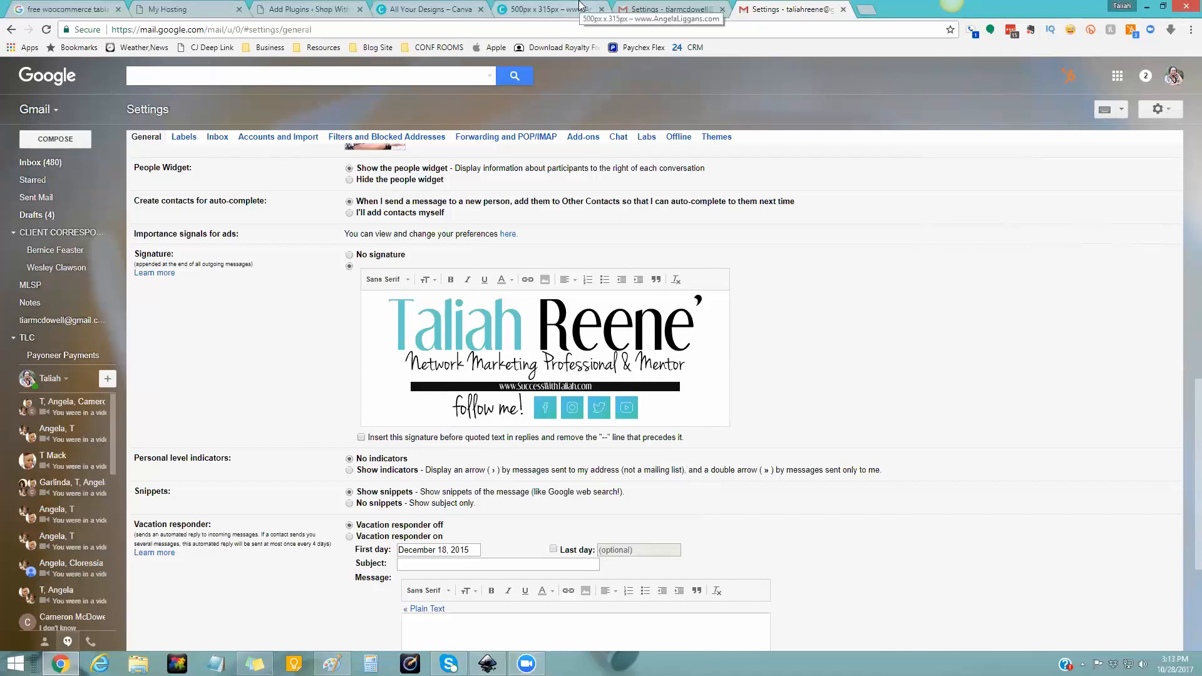
# - Switch to the blank 500 × 315 px Canva design, then bring up the blank Paint image 'test'
pyautogui.click(410, 9)
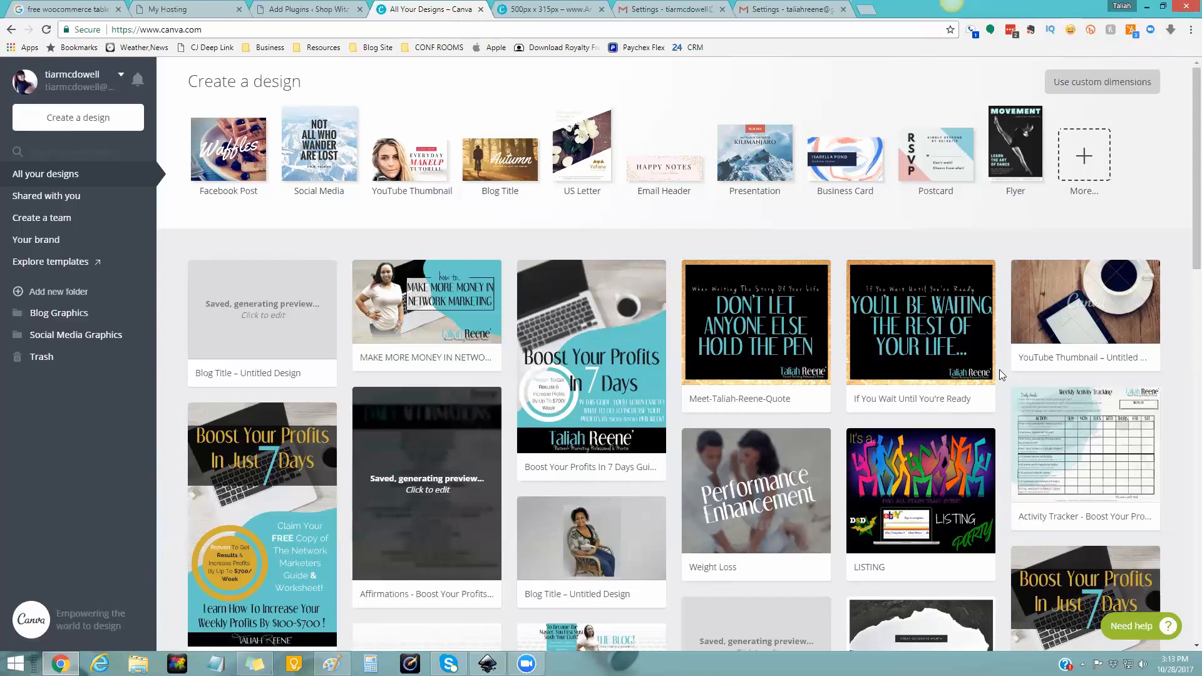
pyautogui.click(640, 9)
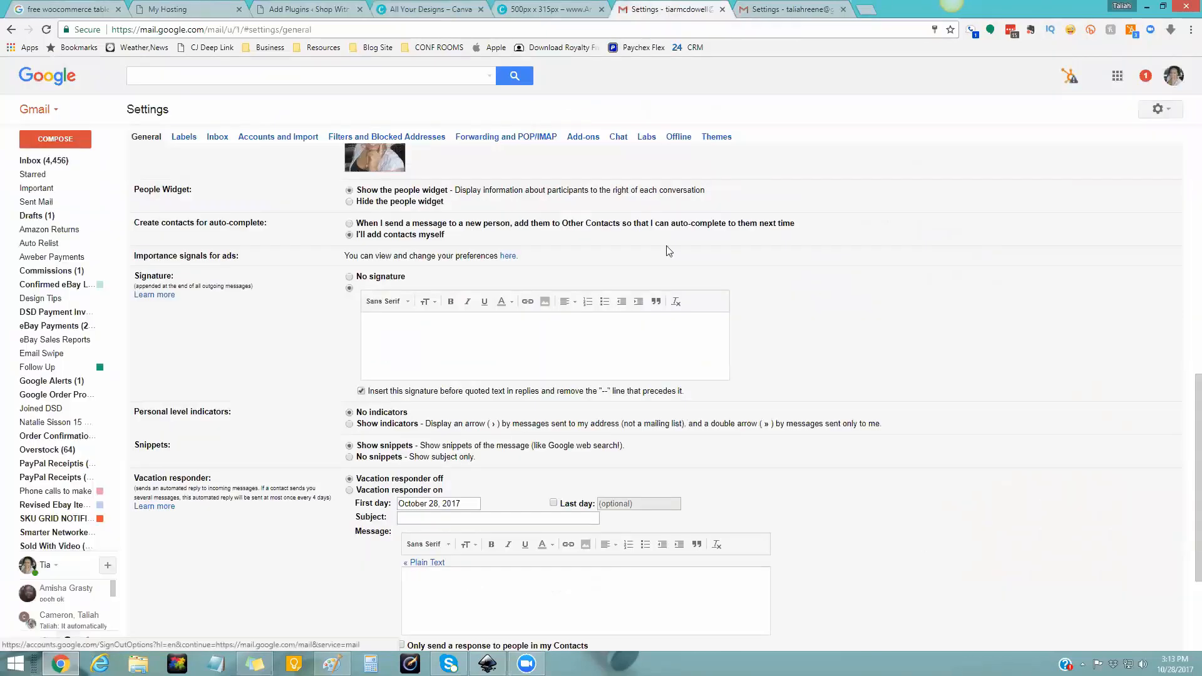
pyautogui.click(551, 8)
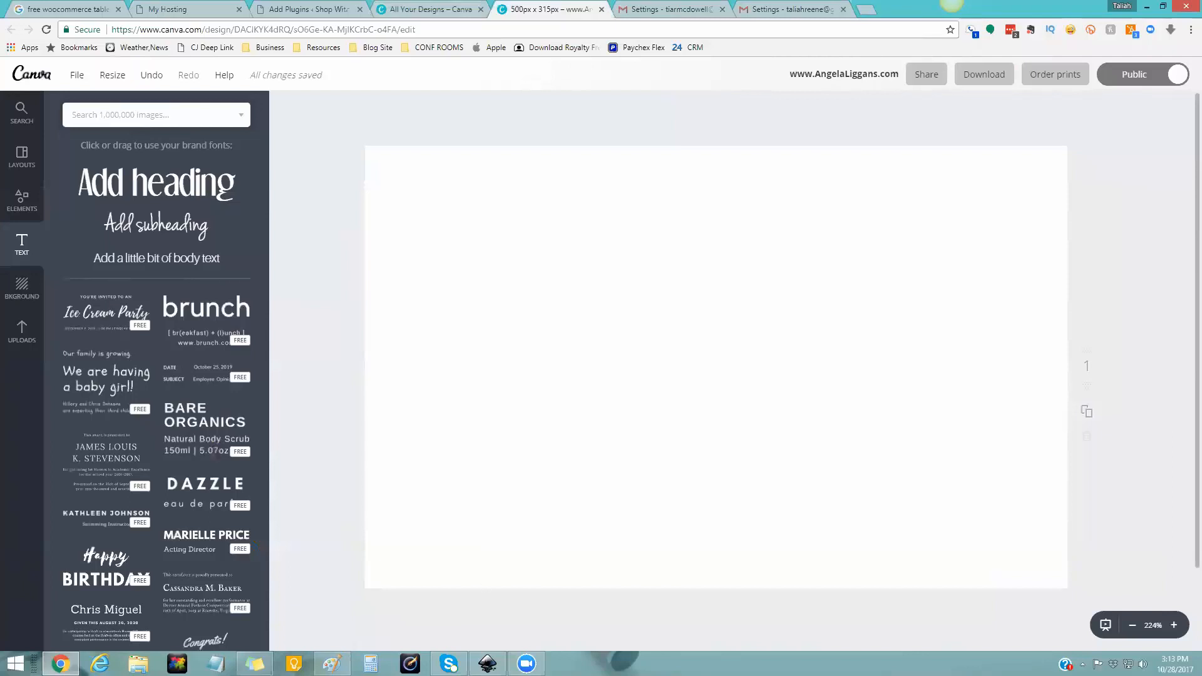
pyautogui.click(332, 663)
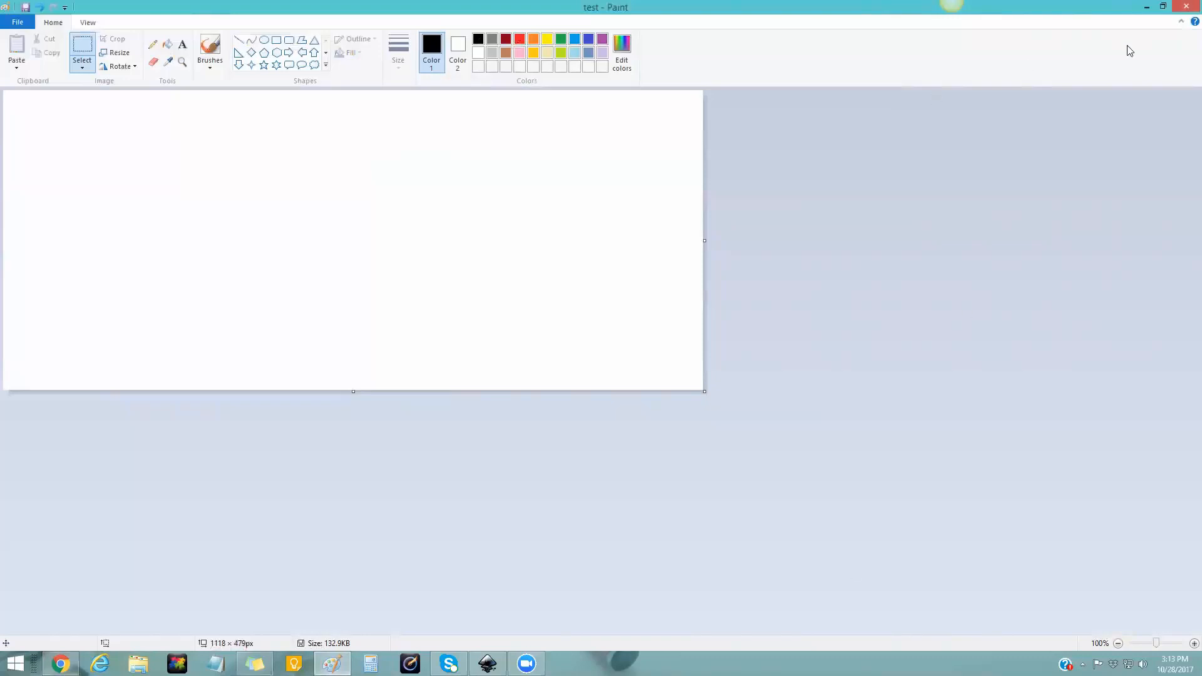
# - Minimize Paint so the blank 500 × 315 px Canva design shows again
pyautogui.click(1146, 7)
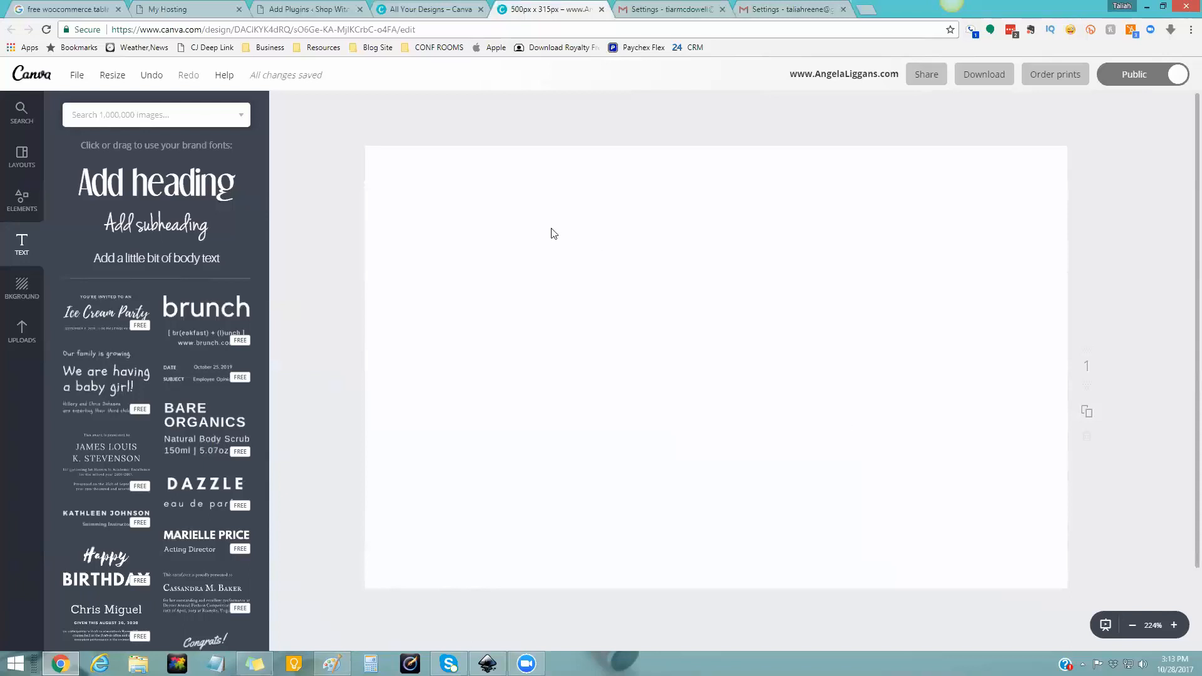
# - Compare the empty Gmail signature with the finished graphic signature in the other account, then open a new tab
pyautogui.click(665, 12)
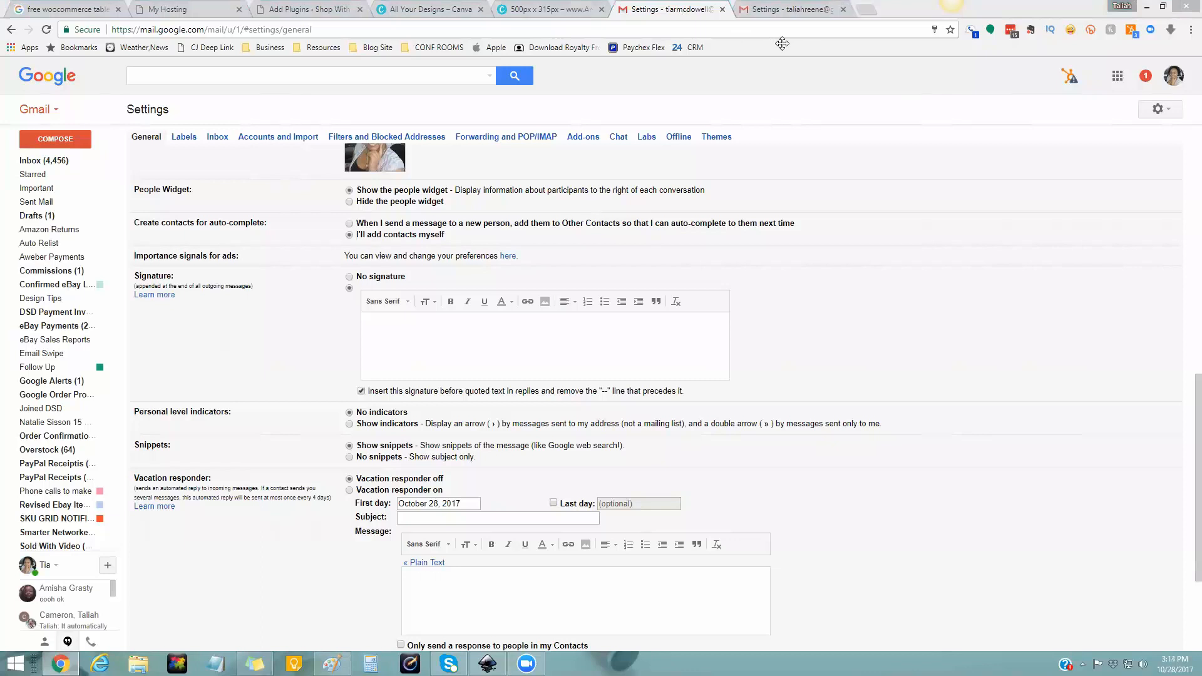
pyautogui.hotkey('ctrl', 'Tab')
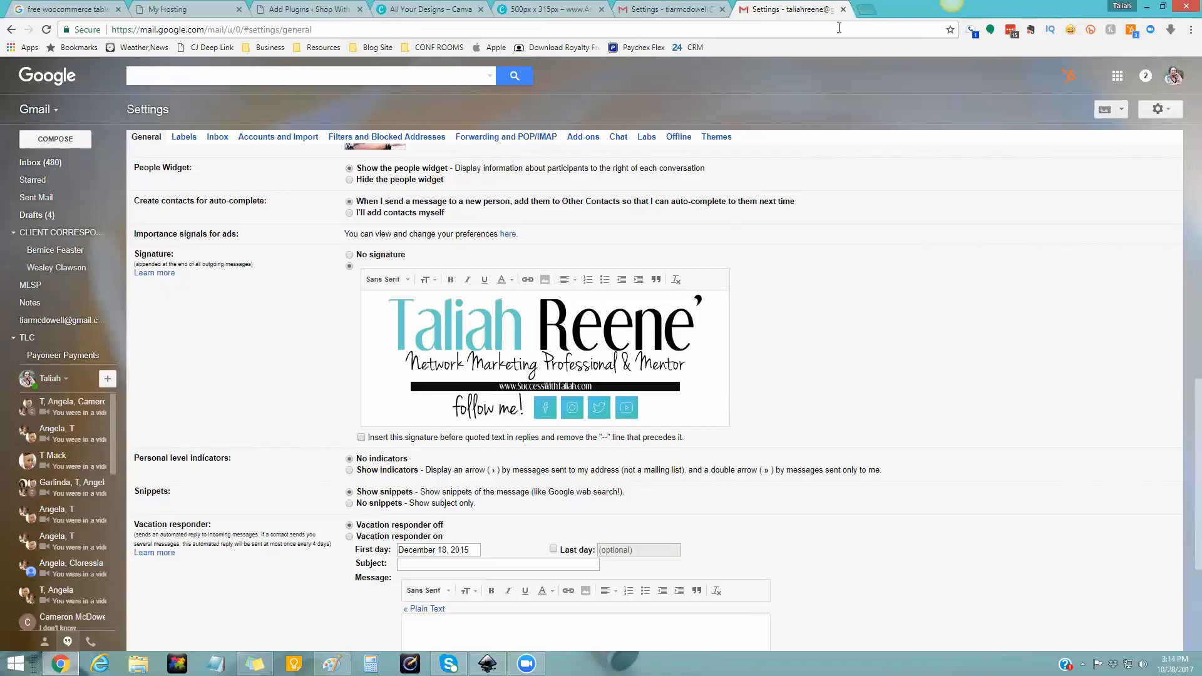
pyautogui.hotkey('ctrl', 't')
# - Load softicons.com, scroll through its Social Media Icons collection, and go back to the Canva design
pyautogui.write('softicons.com')
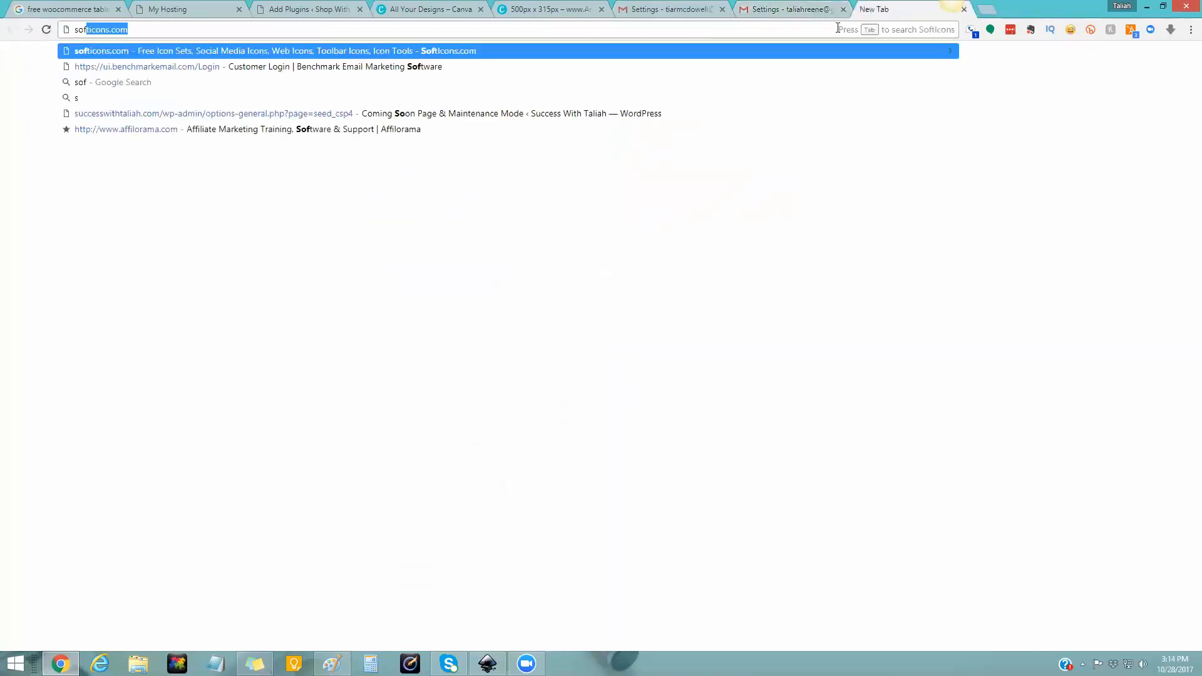
pyautogui.press('Return')
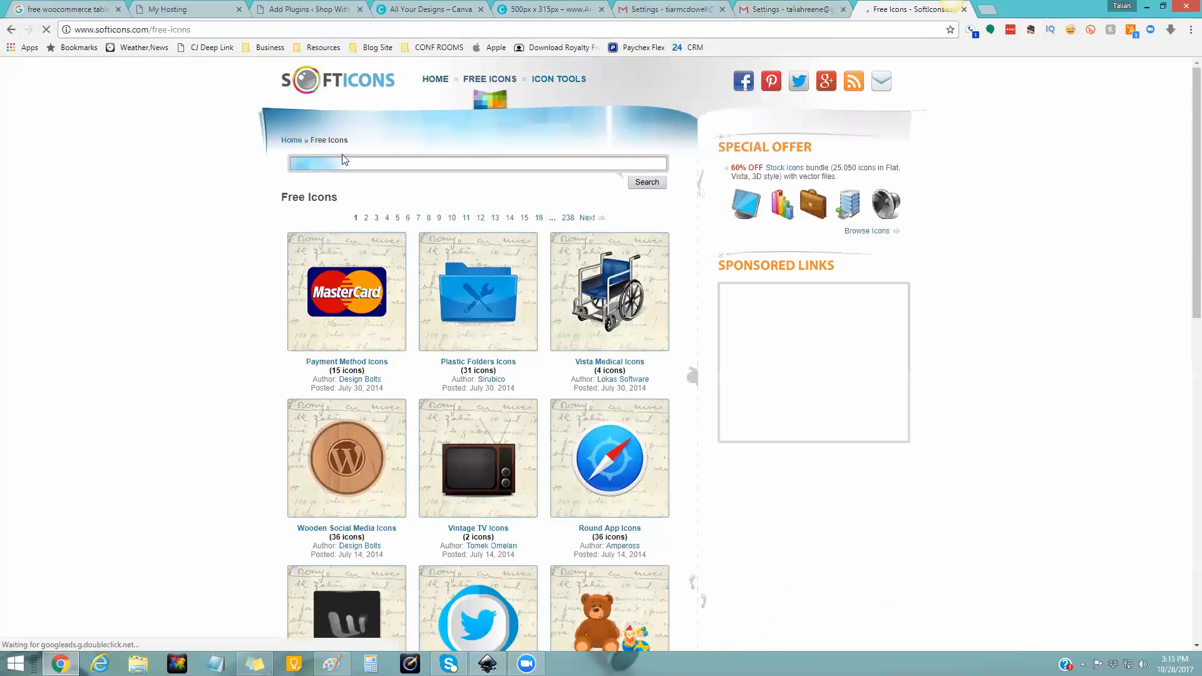
pyautogui.scroll(-2, 951, 480)
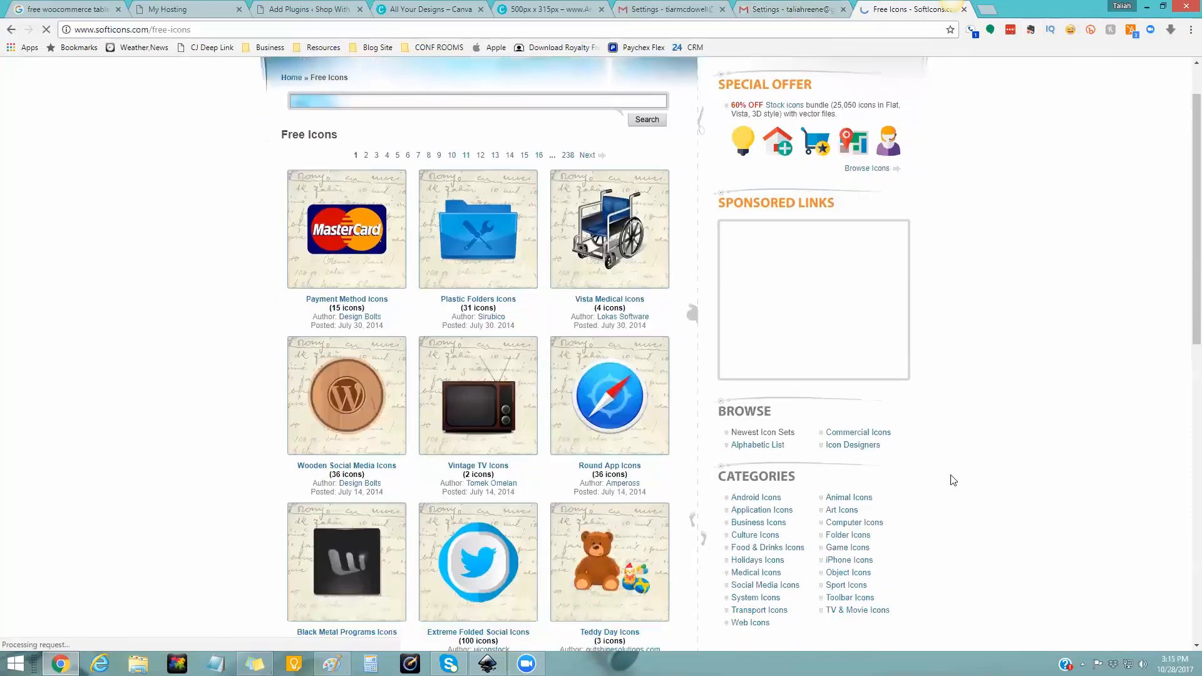
pyautogui.scroll(2, 657, 410)
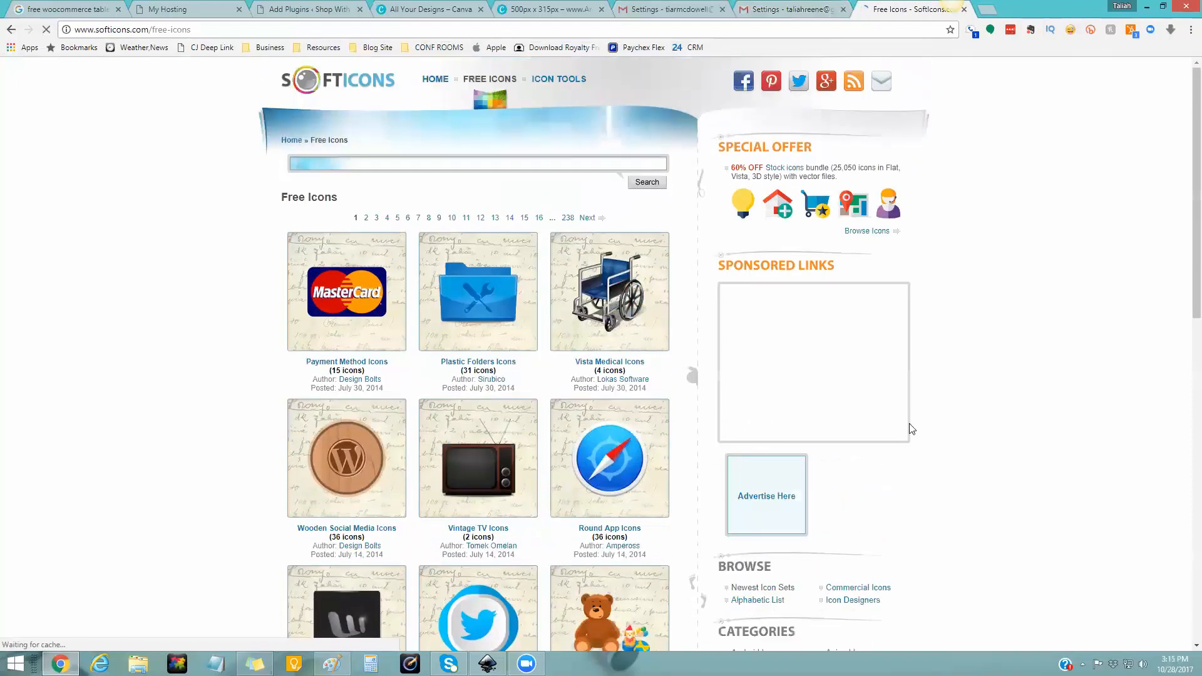
pyautogui.scroll(-4, 907, 424)
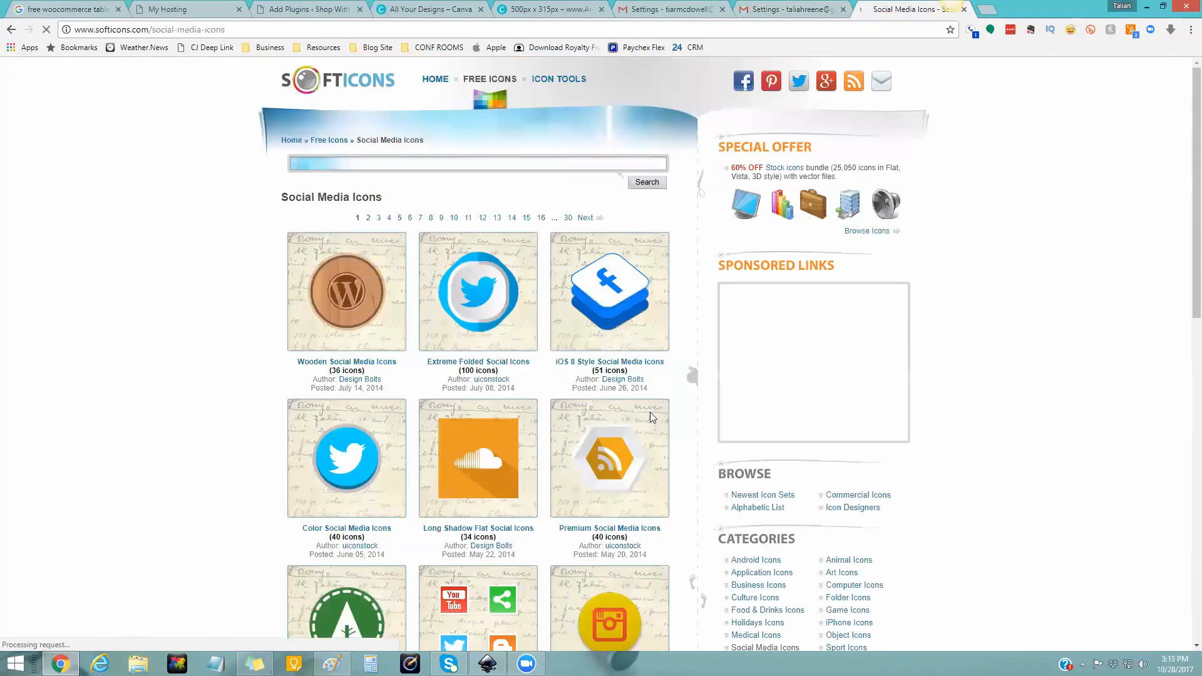
pyautogui.scroll(-6, 408, 384)
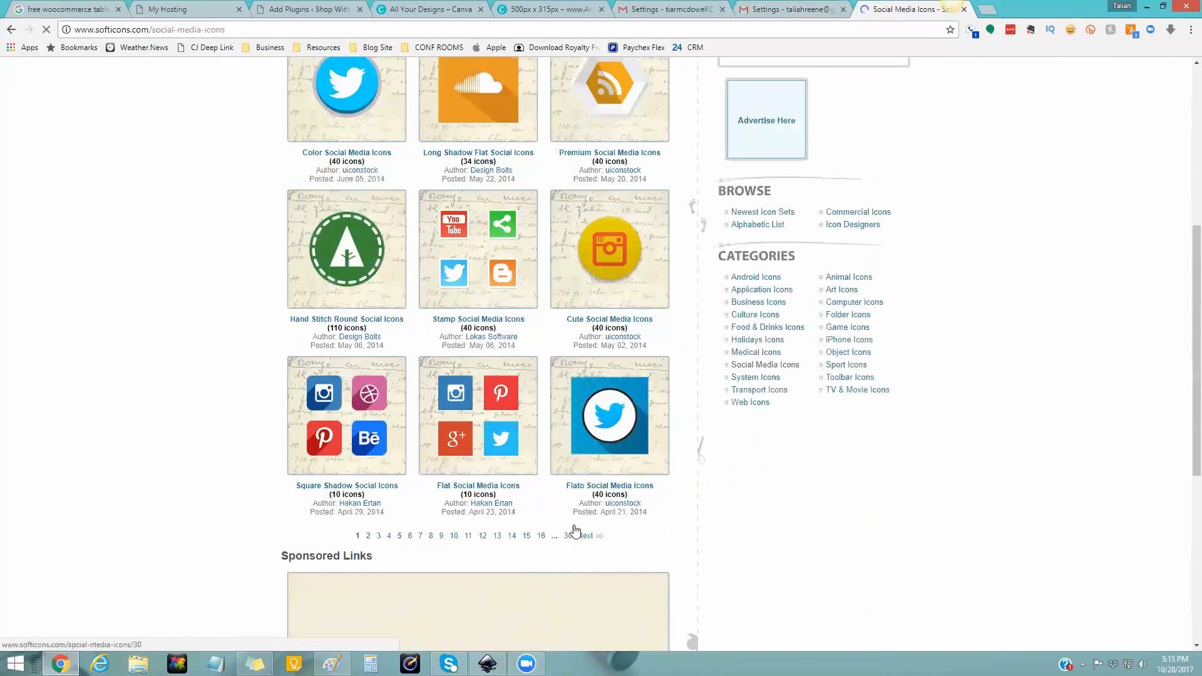
pyautogui.scroll(5, 582, 519)
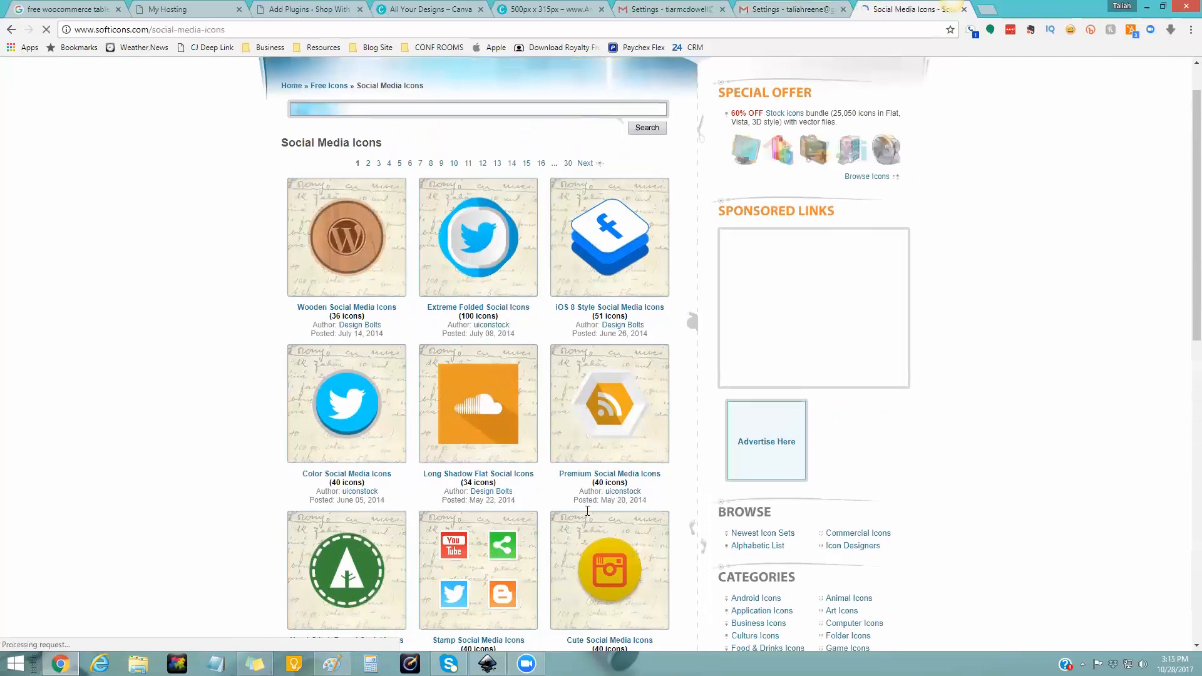
pyautogui.scroll(1, 587, 510)
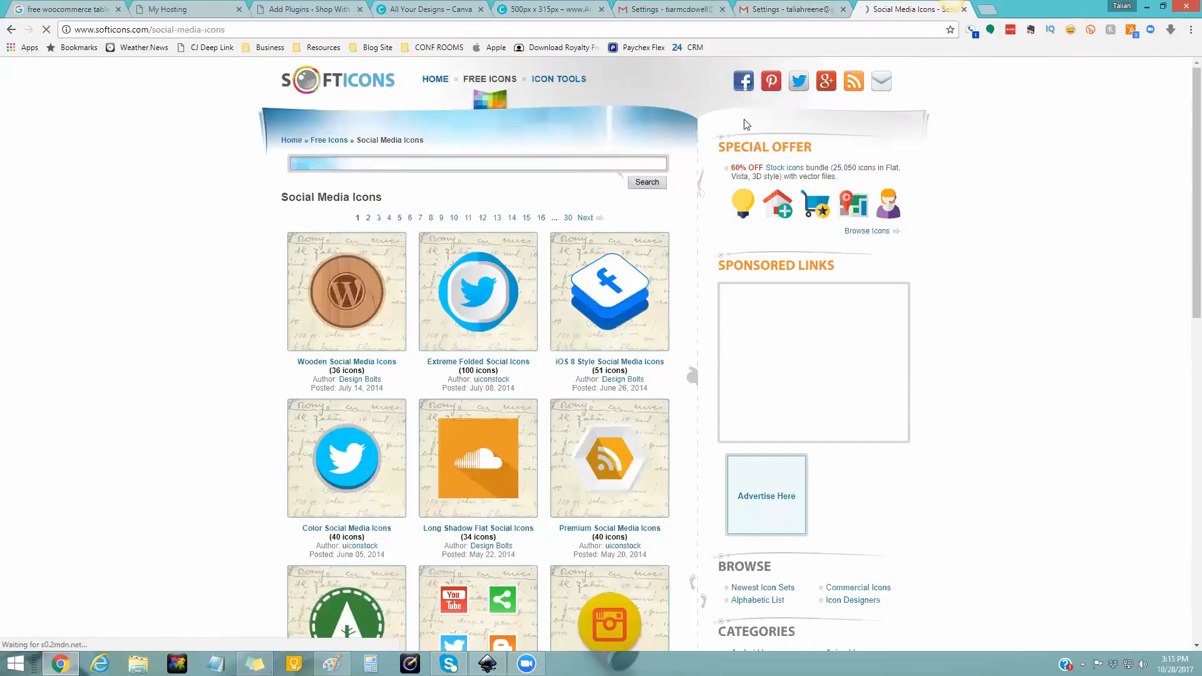
pyautogui.click(554, 8)
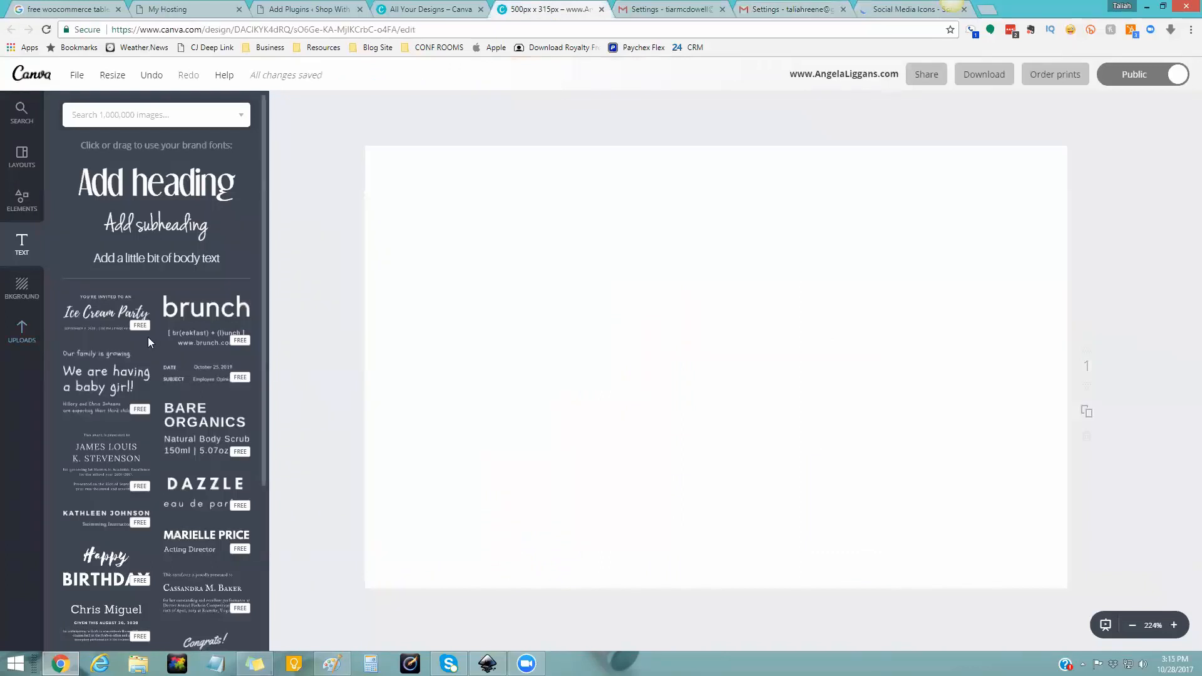
# - Add the logo from Uploads > Logos, tagline 'Network Marketing Professional & Mentor', at the top of the design
pyautogui.click(29, 333)
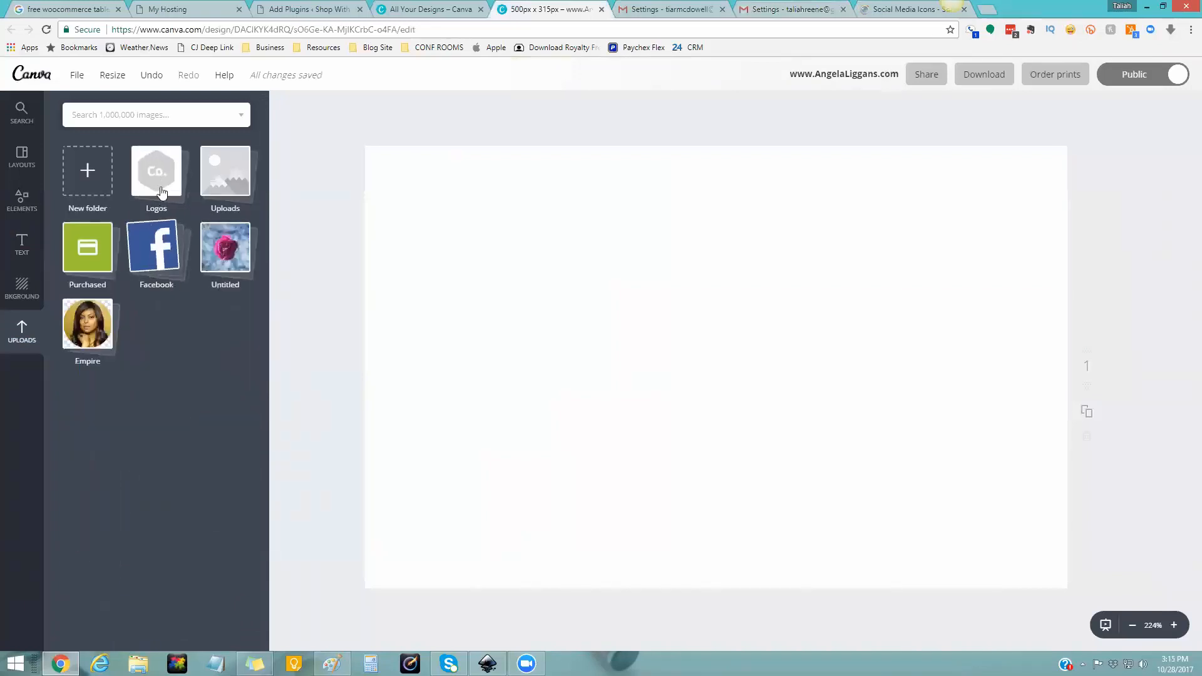
pyautogui.click(156, 188)
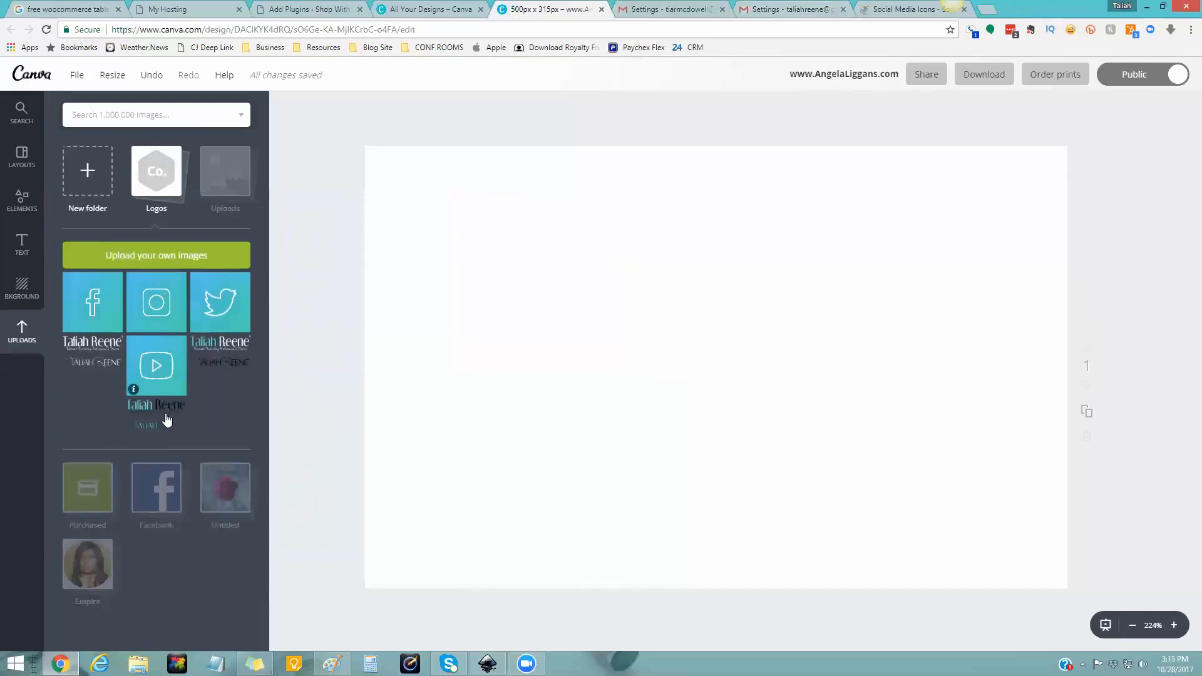
pyautogui.click(169, 406)
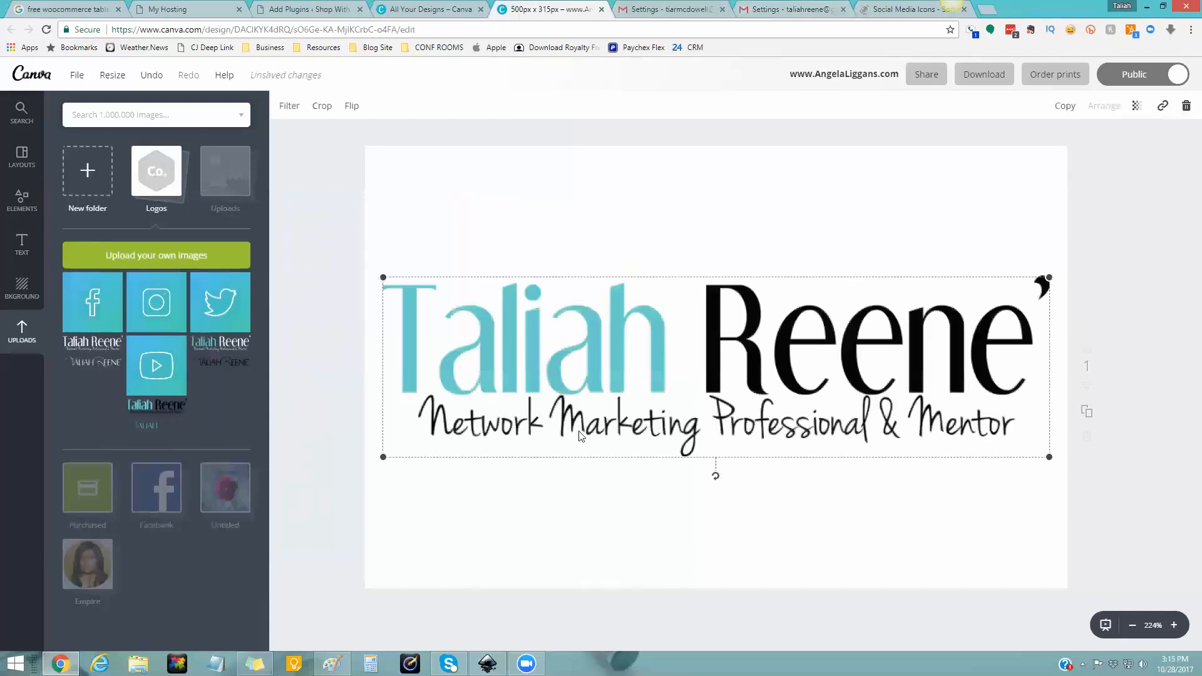
pyautogui.moveTo(730, 406); pyautogui.dragTo(727, 309)
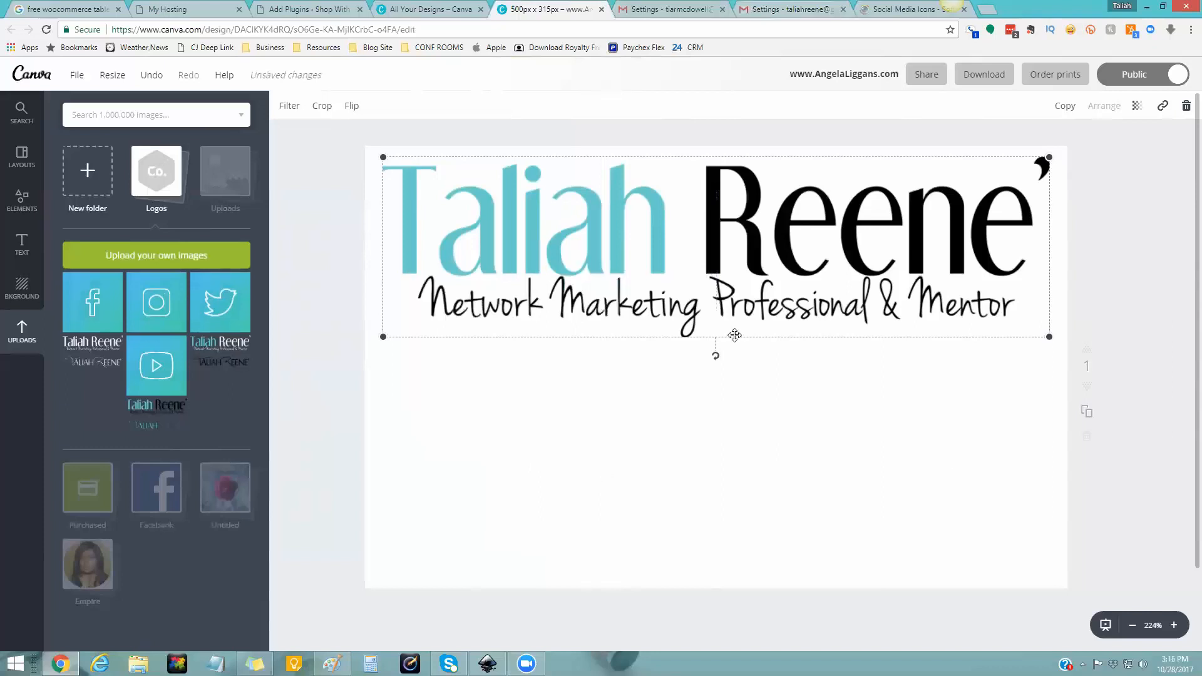
pyautogui.click(793, 11)
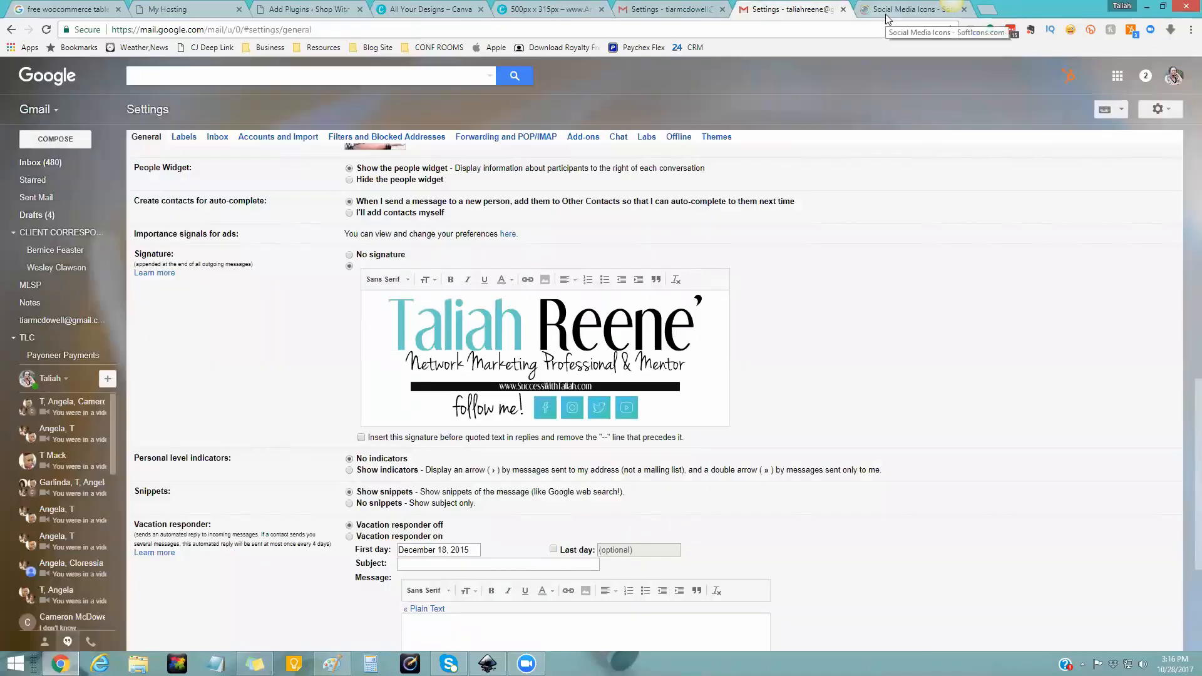
pyautogui.click(910, 9)
pyautogui.click(751, 12)
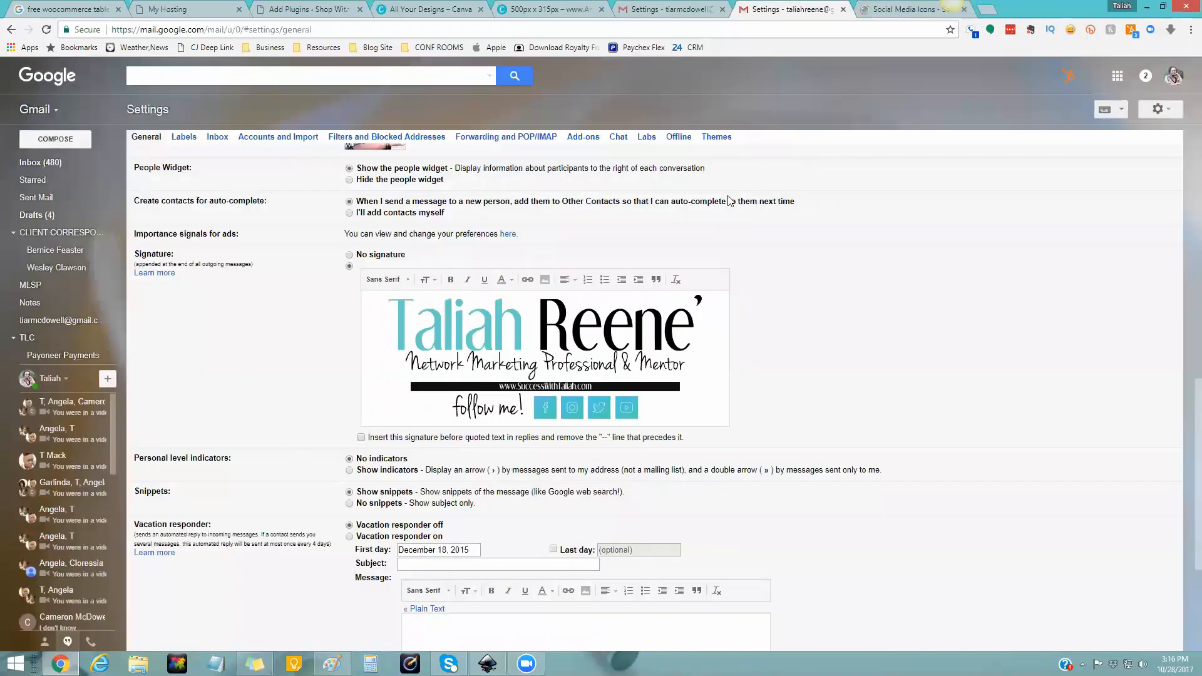
pyautogui.click(555, 14)
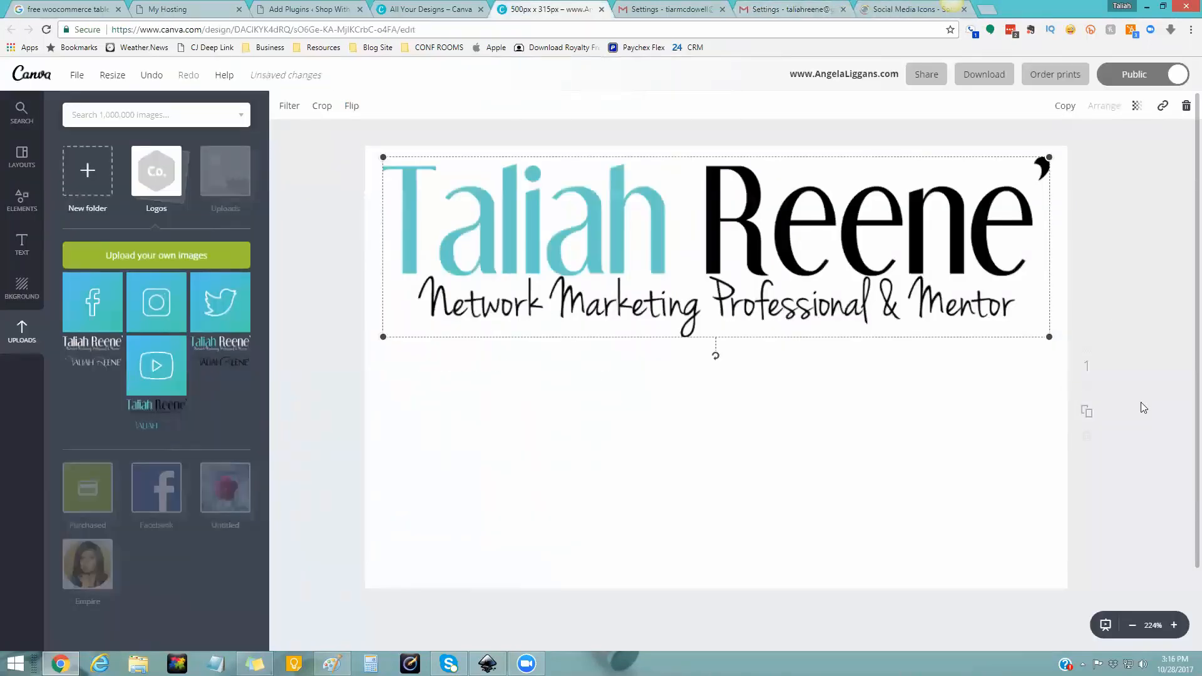
pyautogui.click(792, 418)
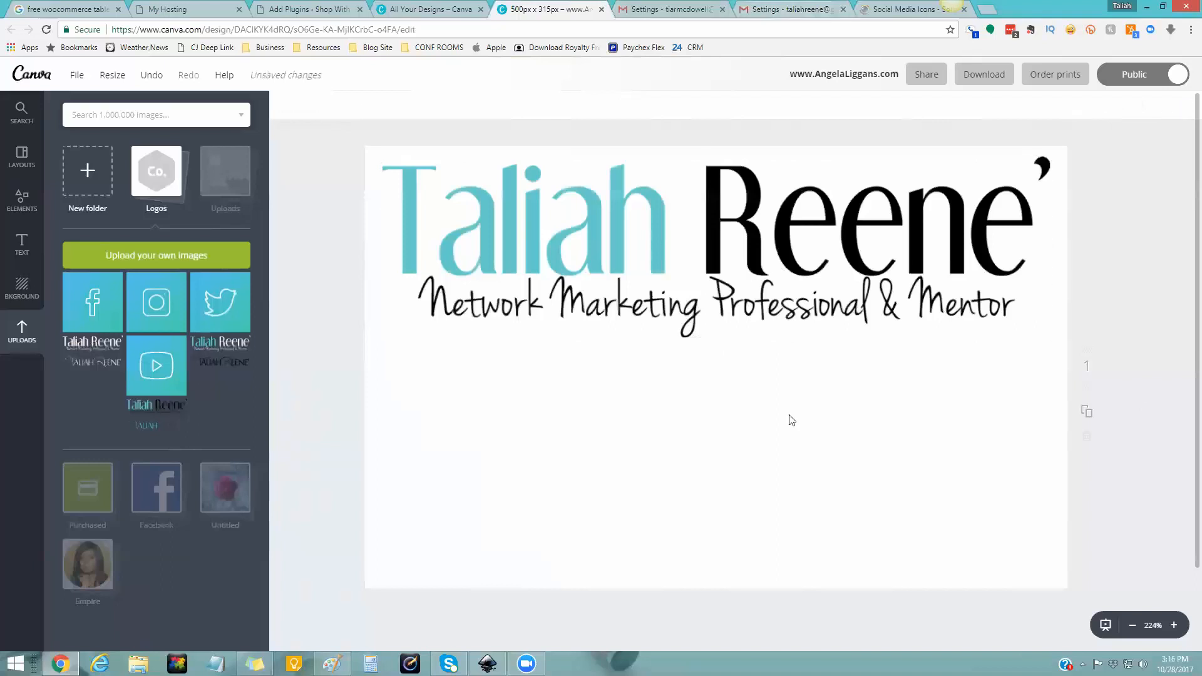
pyautogui.moveTo(756, 311); pyautogui.dragTo(764, 311)
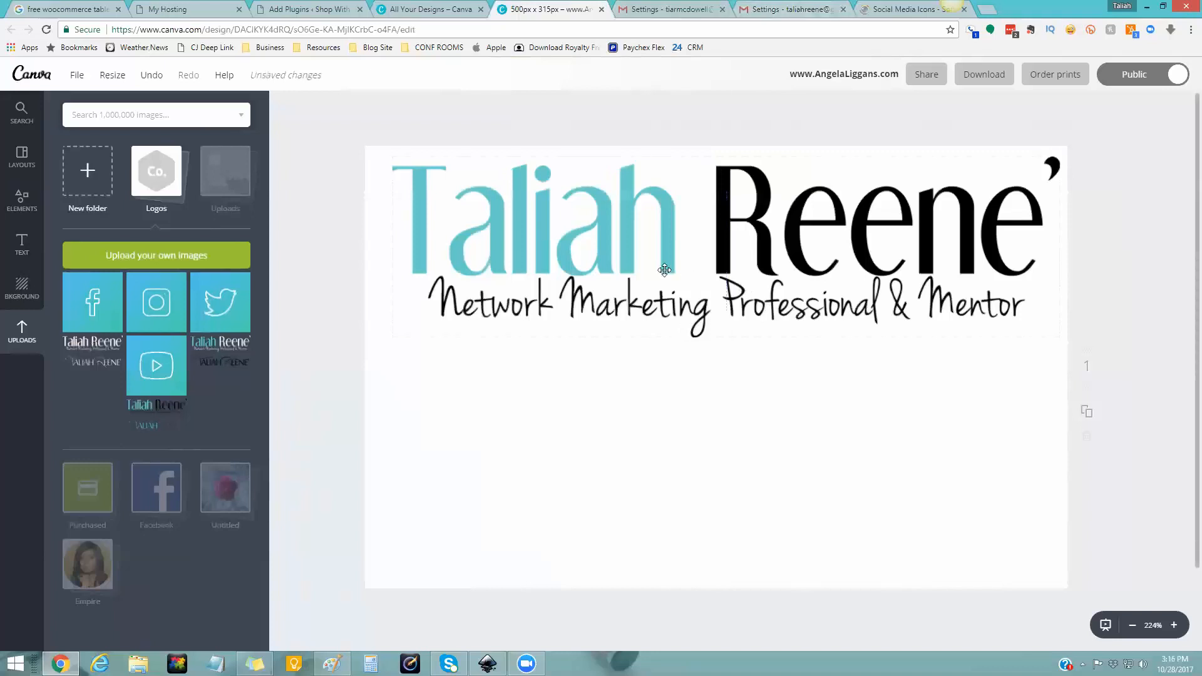
pyautogui.moveTo(667, 259)
pyautogui.mouseDown()
pyautogui.moveTo(638, 259)
pyautogui.moveTo(669, 259)
pyautogui.moveTo(659, 259)
pyautogui.mouseUp()
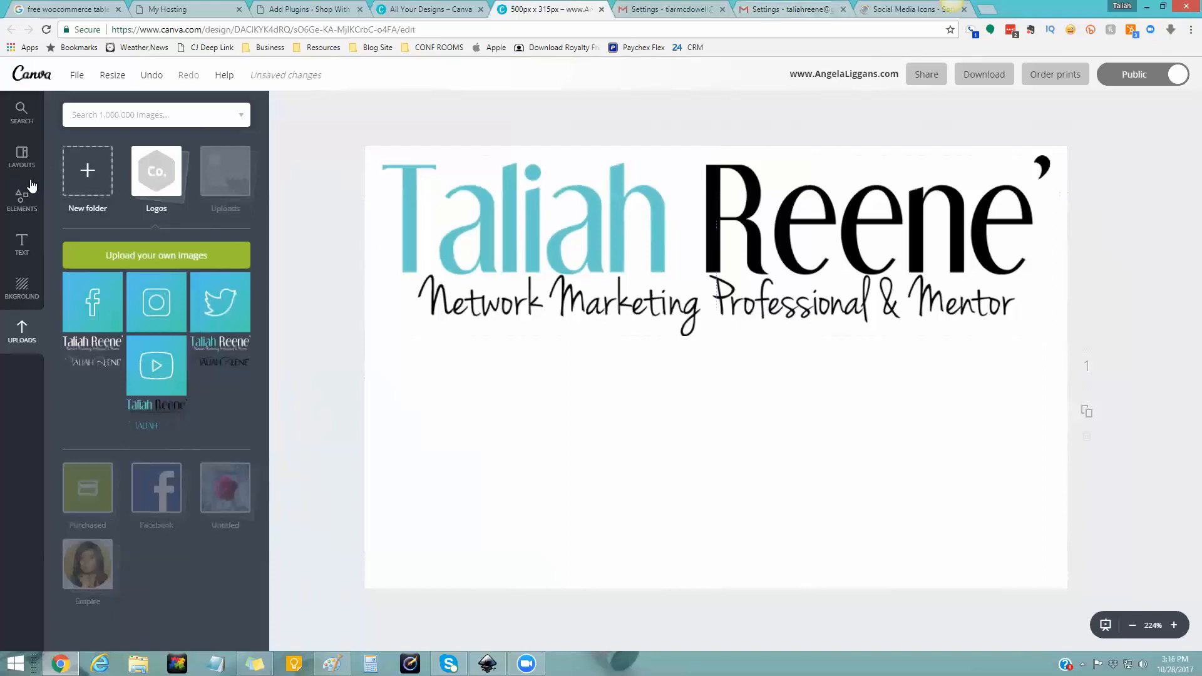
pyautogui.click(763, 8)
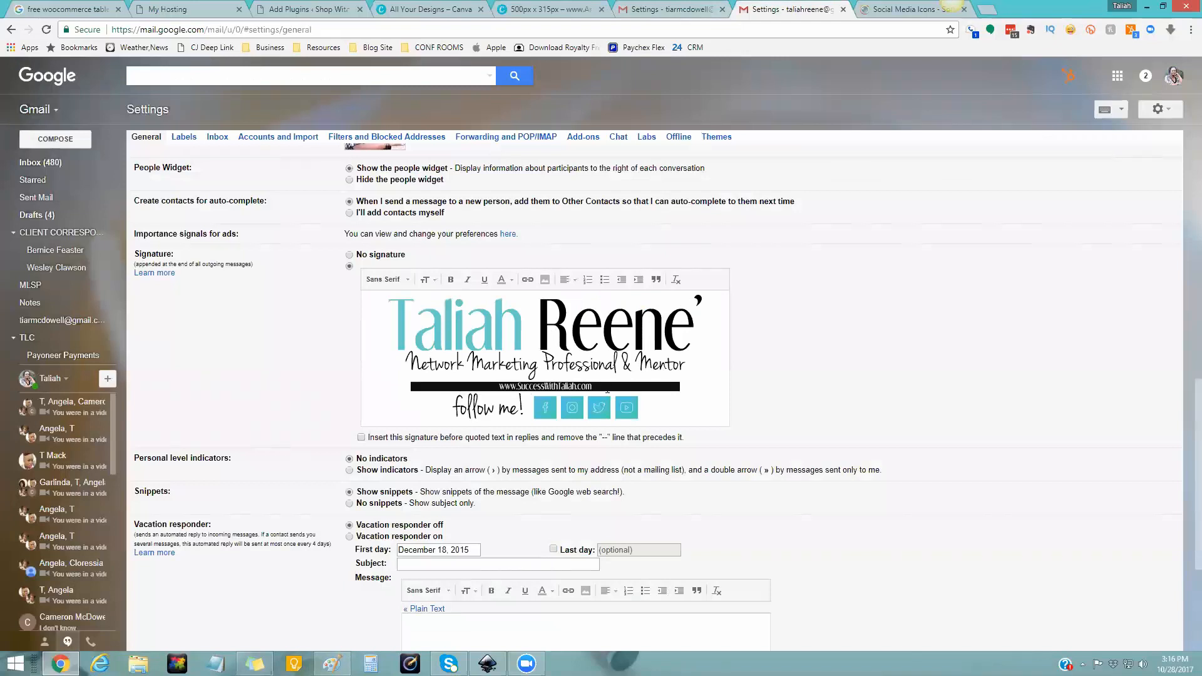
pyautogui.click(887, 11)
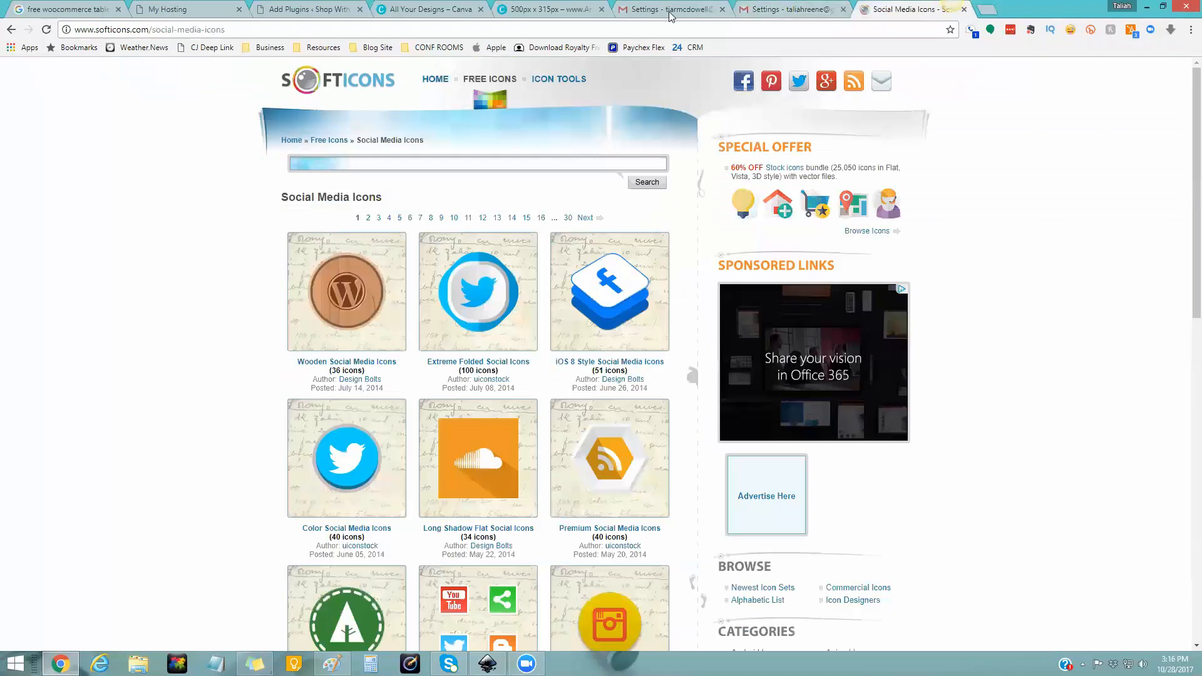
pyautogui.click(548, 8)
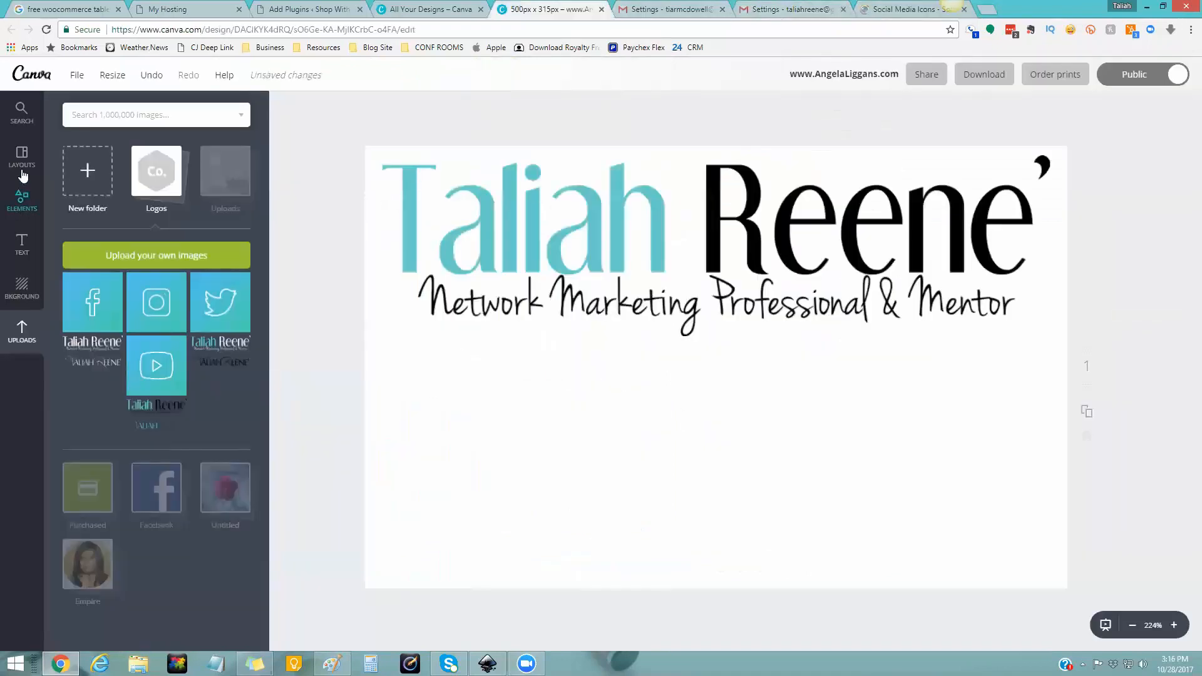
# - Add a square shape from Elements and colour it black
pyautogui.click(22, 212)
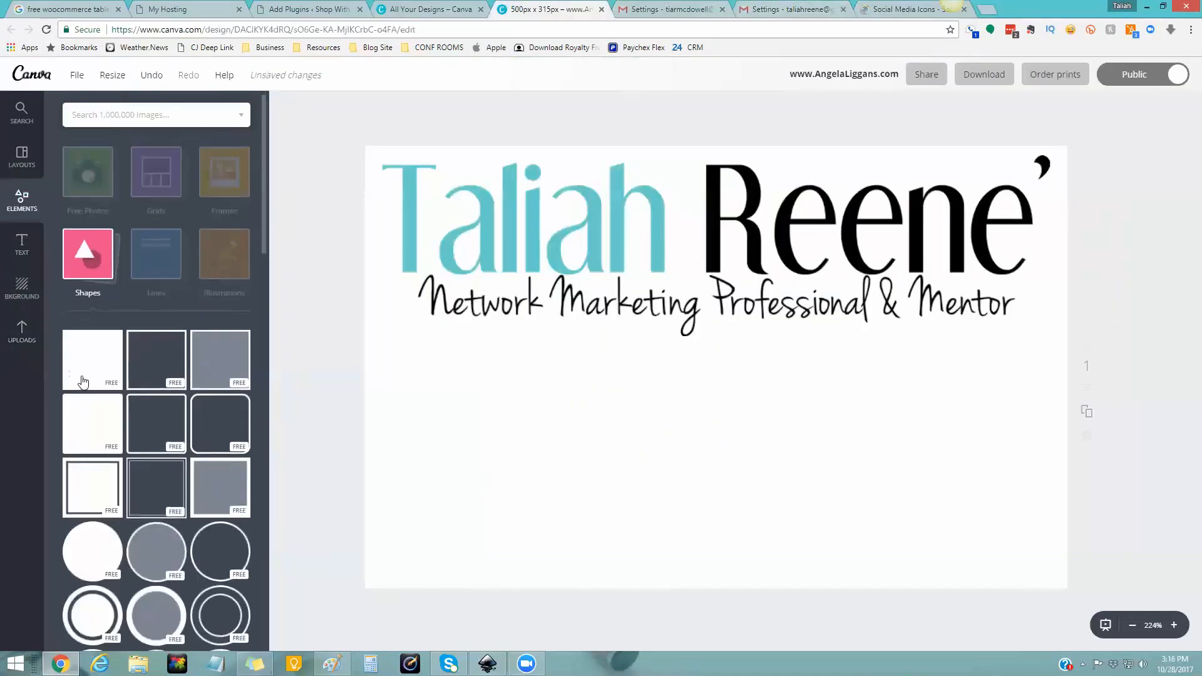
pyautogui.click(100, 361)
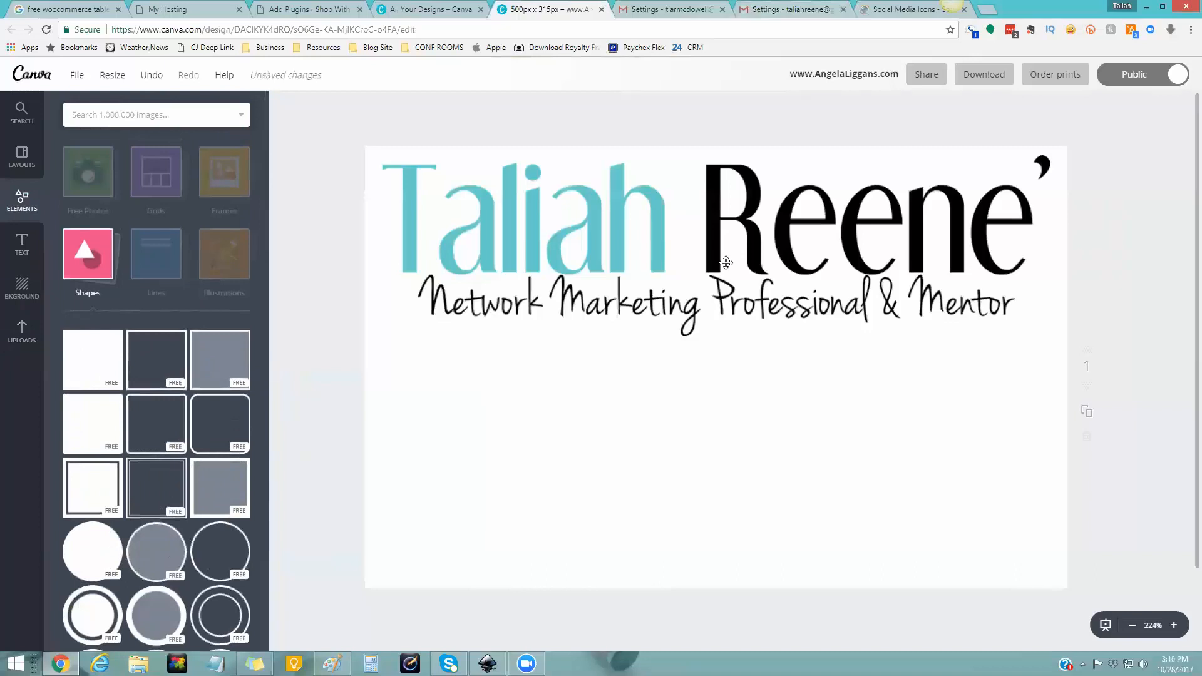
pyautogui.click(284, 107)
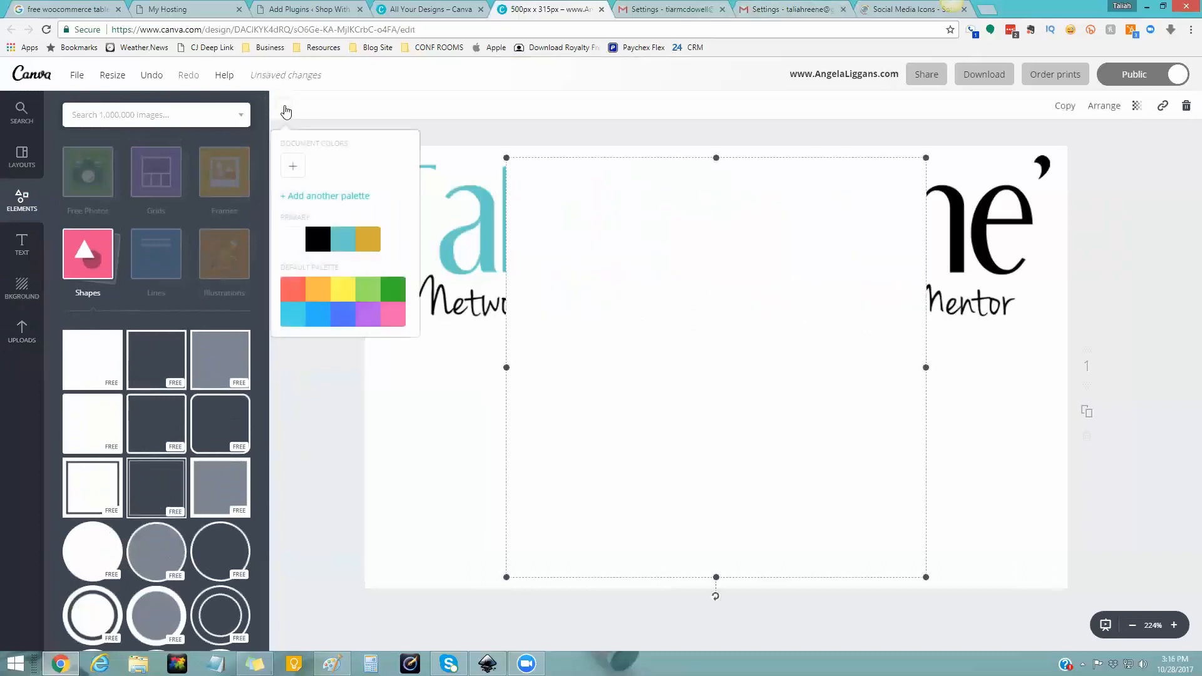
pyautogui.click(318, 240)
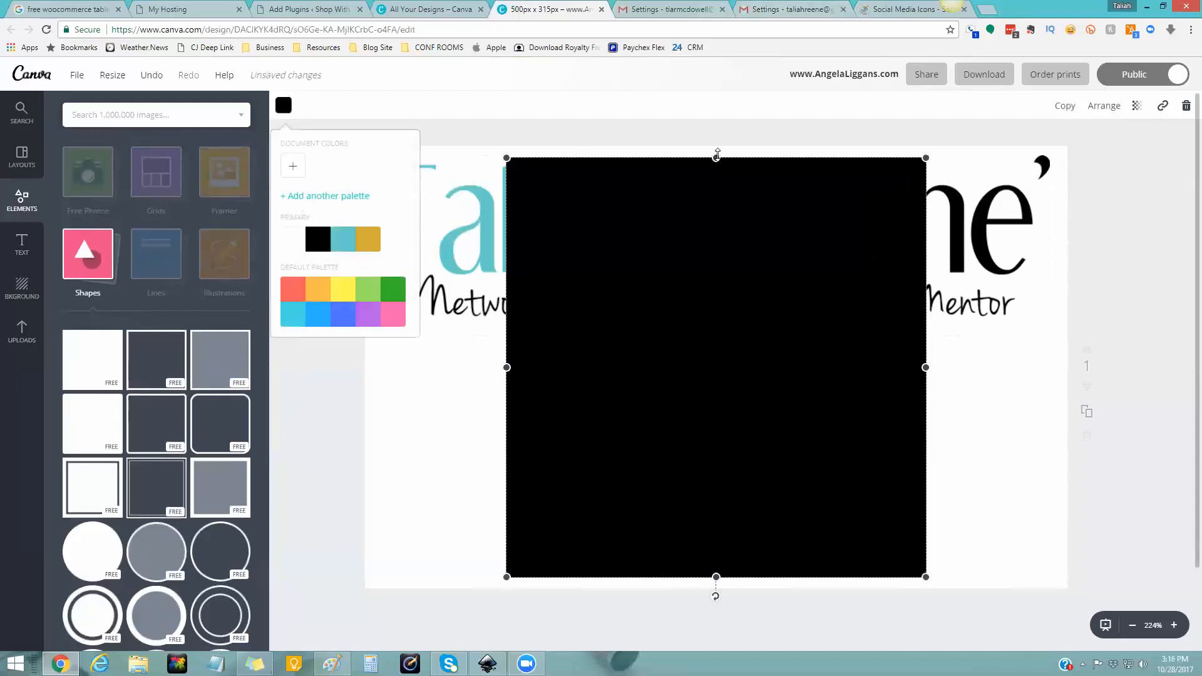
# - Reshape the black square into a thin bar spanning the page width just below the tagline
pyautogui.moveTo(716, 157); pyautogui.dragTo(714, 336)
pyautogui.moveTo(722, 514); pyautogui.dragTo(719, 357)
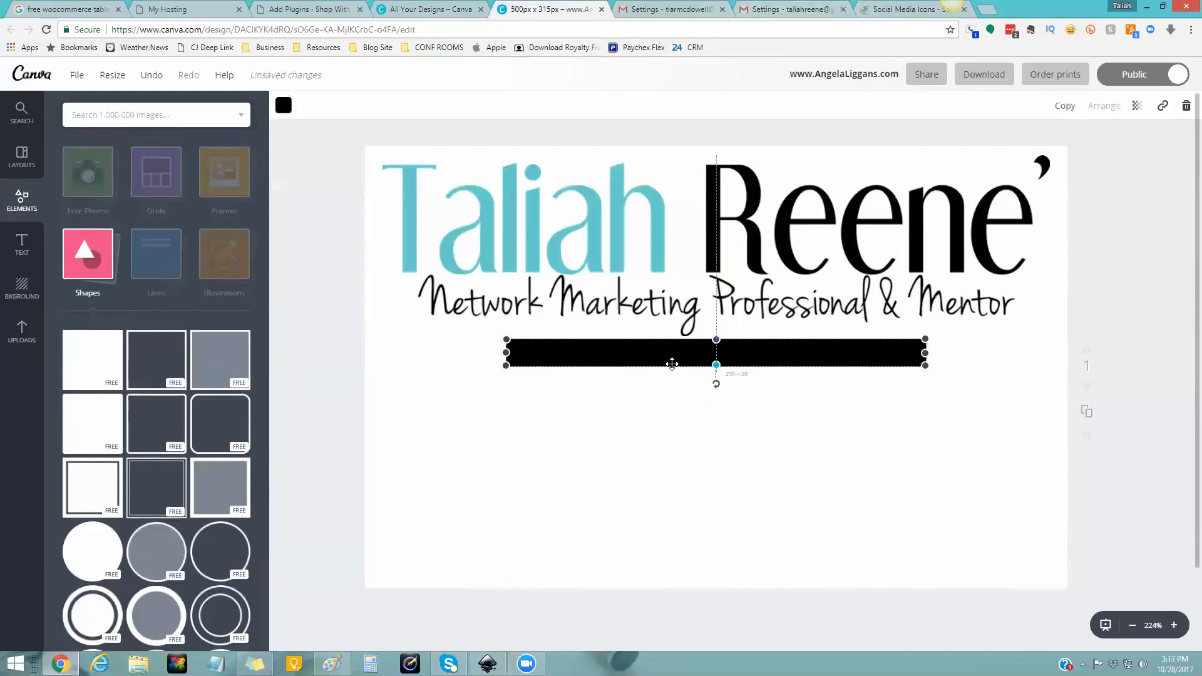
pyautogui.moveTo(506, 352); pyautogui.dragTo(354, 348)
pyautogui.moveTo(926, 354); pyautogui.dragTo(1078, 350)
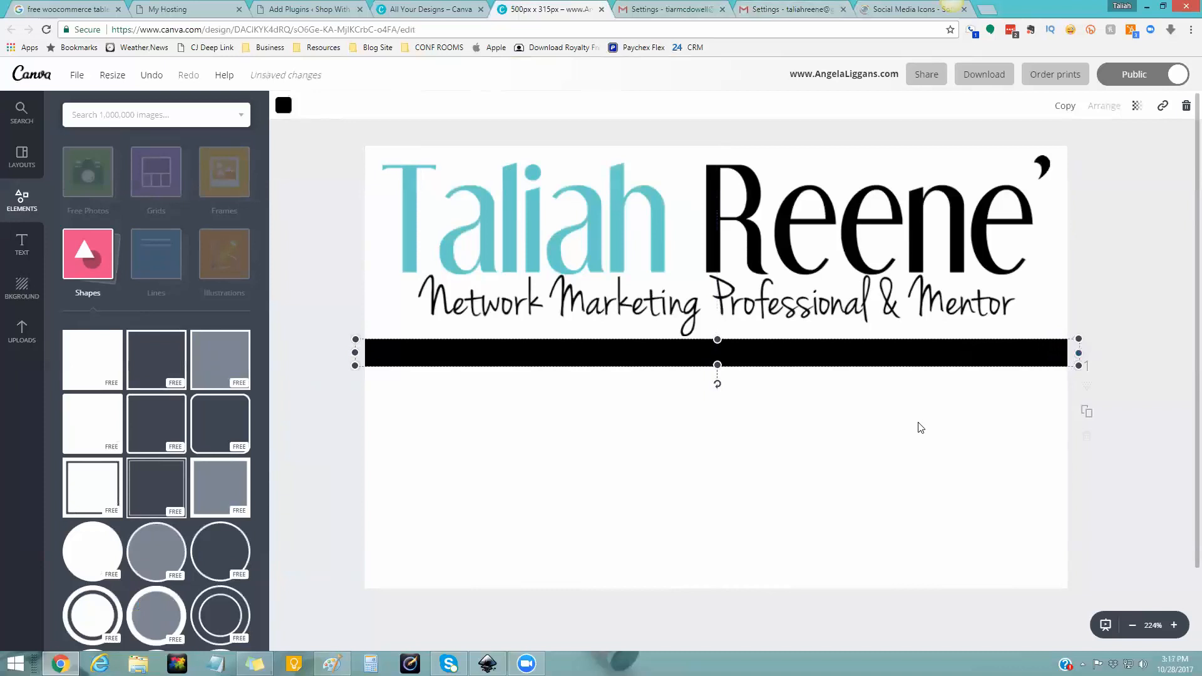
pyautogui.click(920, 427)
pyautogui.click(22, 244)
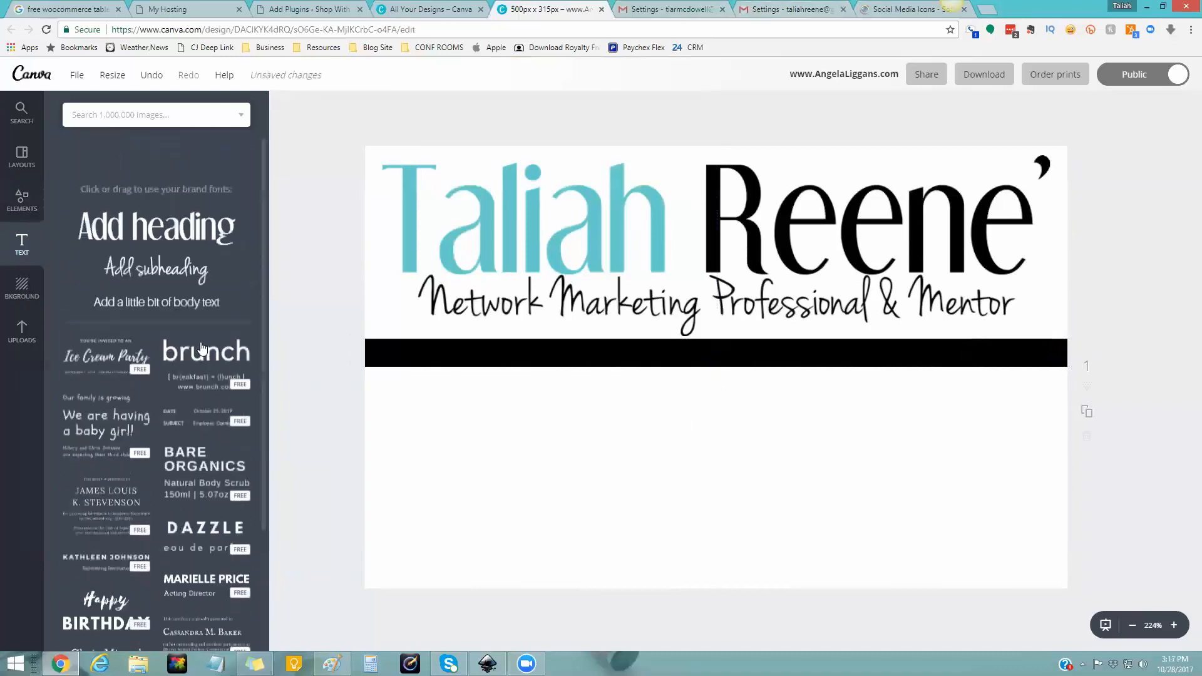
pyautogui.click(164, 194)
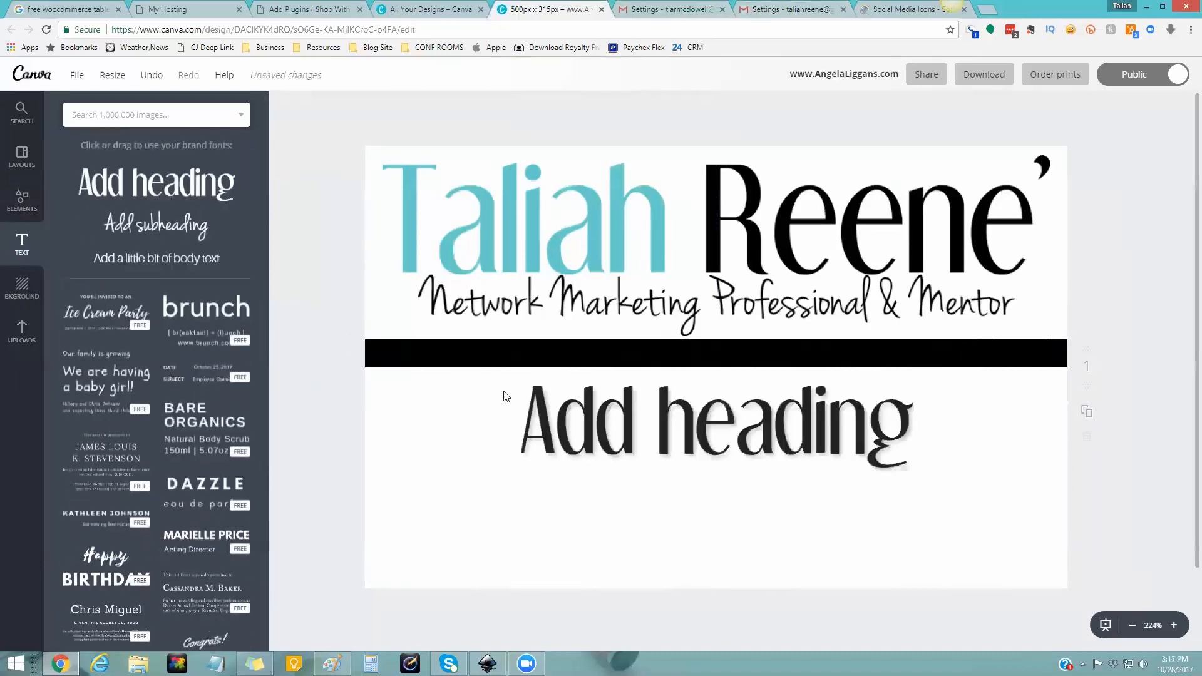
pyautogui.click(622, 448)
pyautogui.click(665, 438)
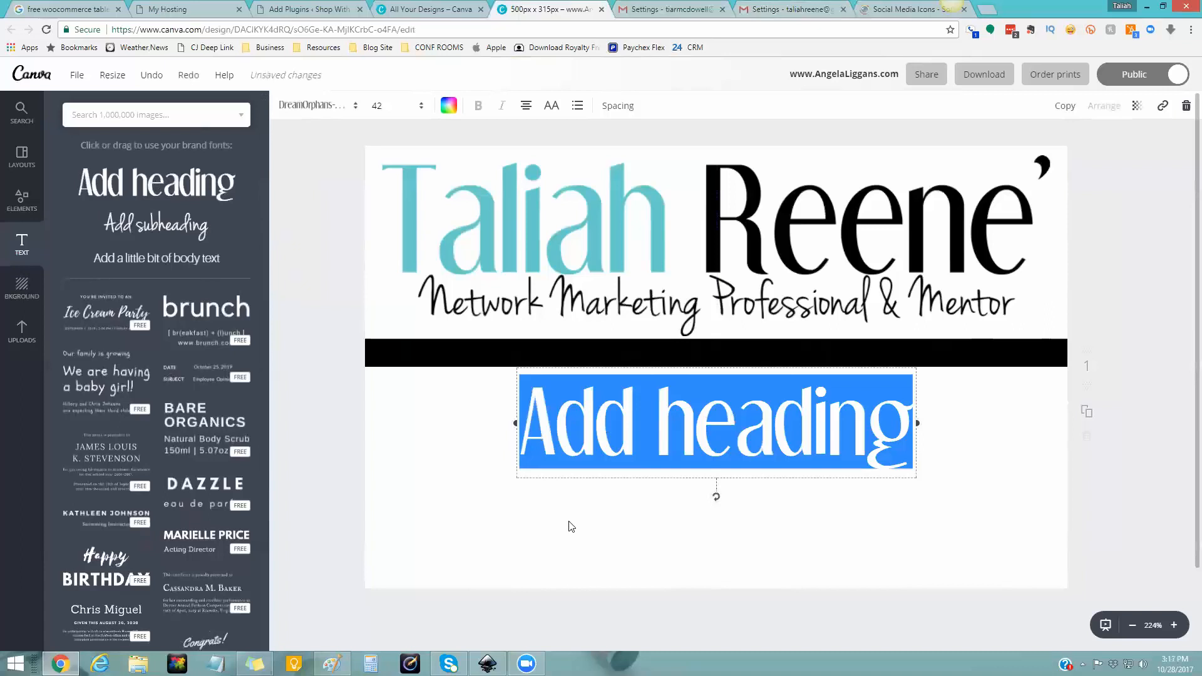
pyautogui.write('www')
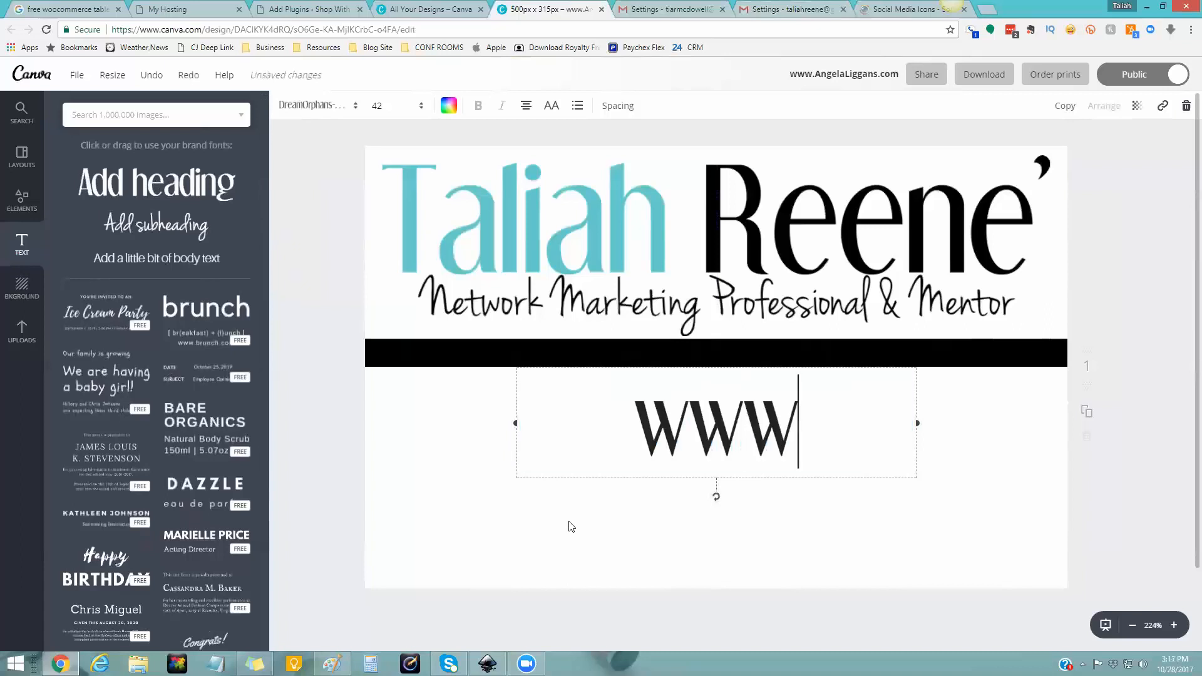
pyautogui.write('.')
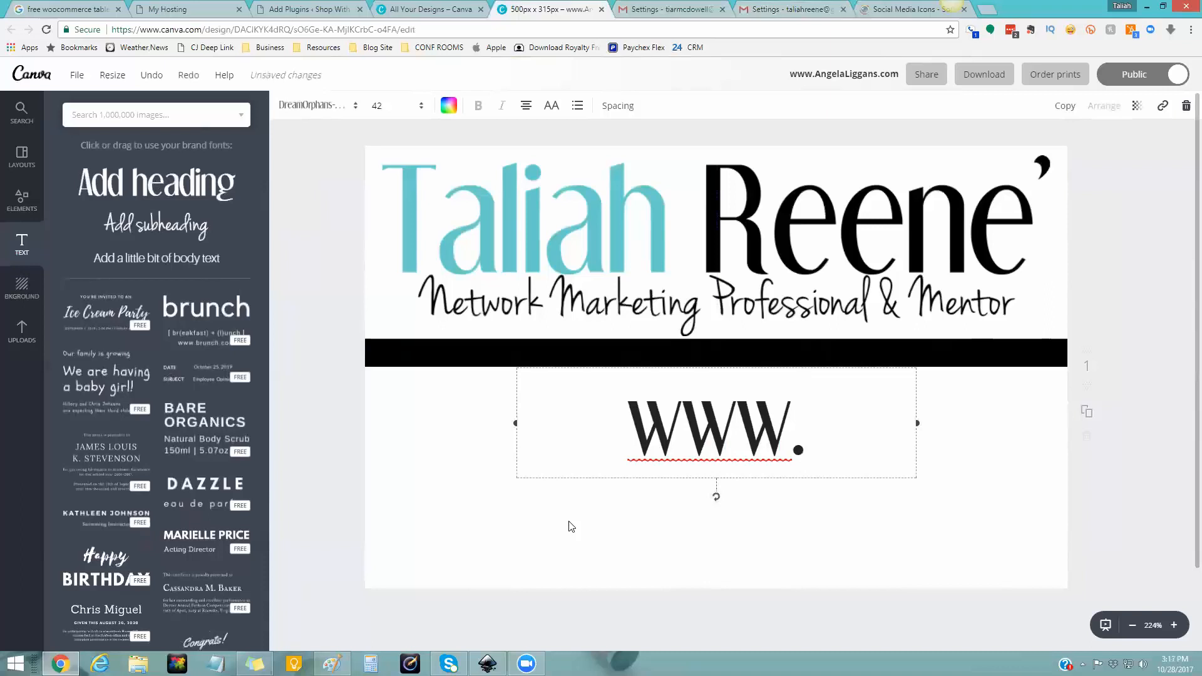
pyautogui.write('S')
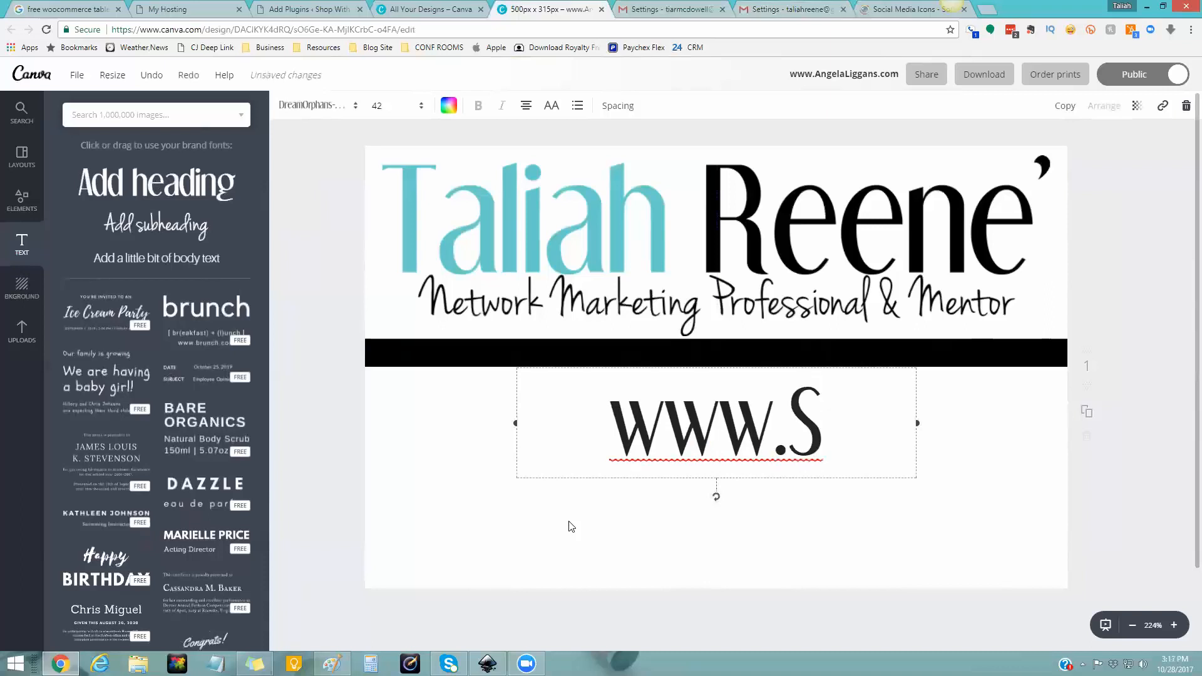
pyautogui.write('uccesssW')
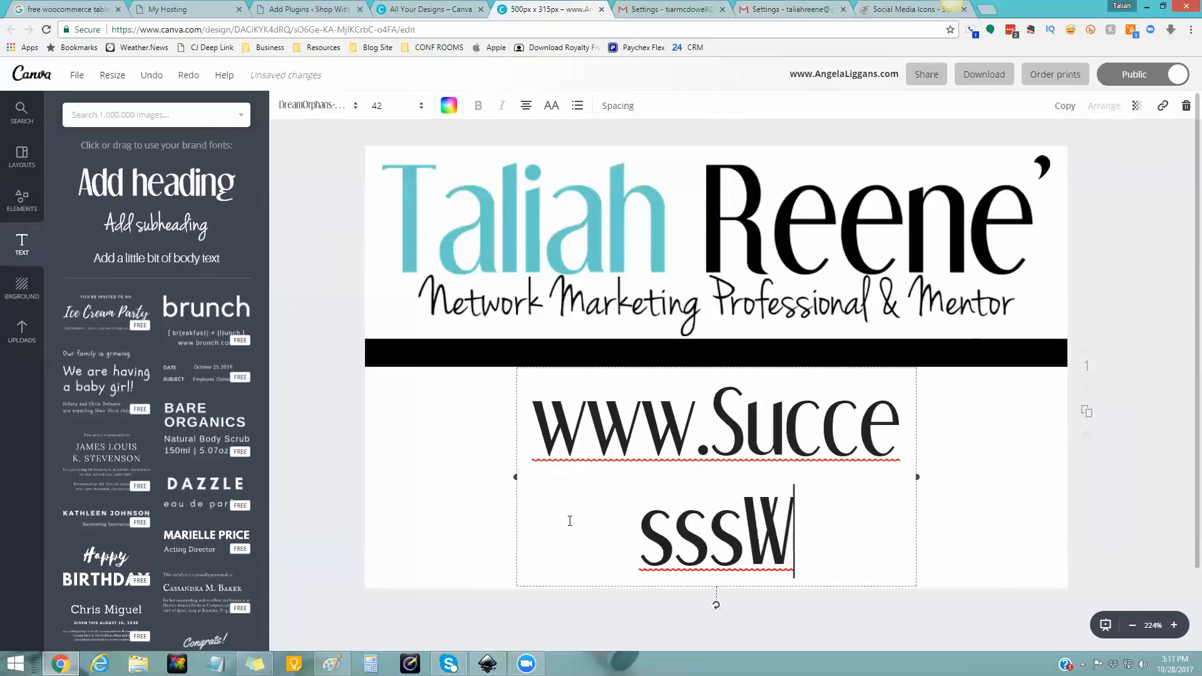
pyautogui.write('ithTaliah.com')
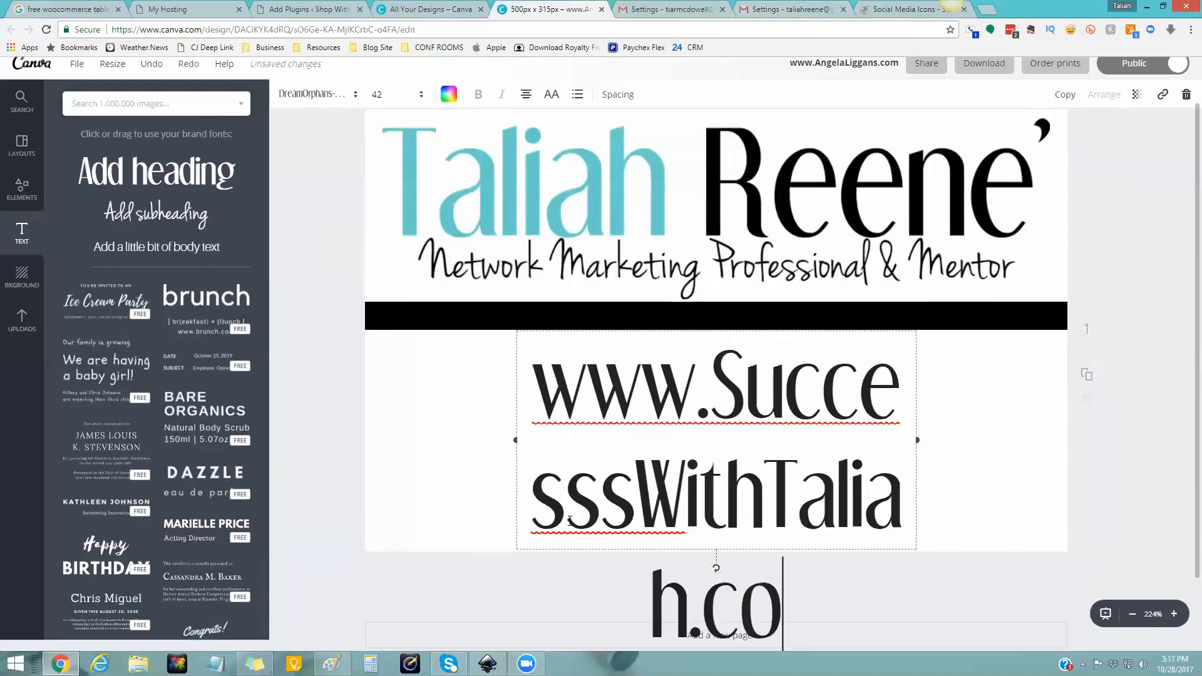
# - Set the website URL text to font size 14 and colour it white
pyautogui.hotkey('ctrl', 'a')
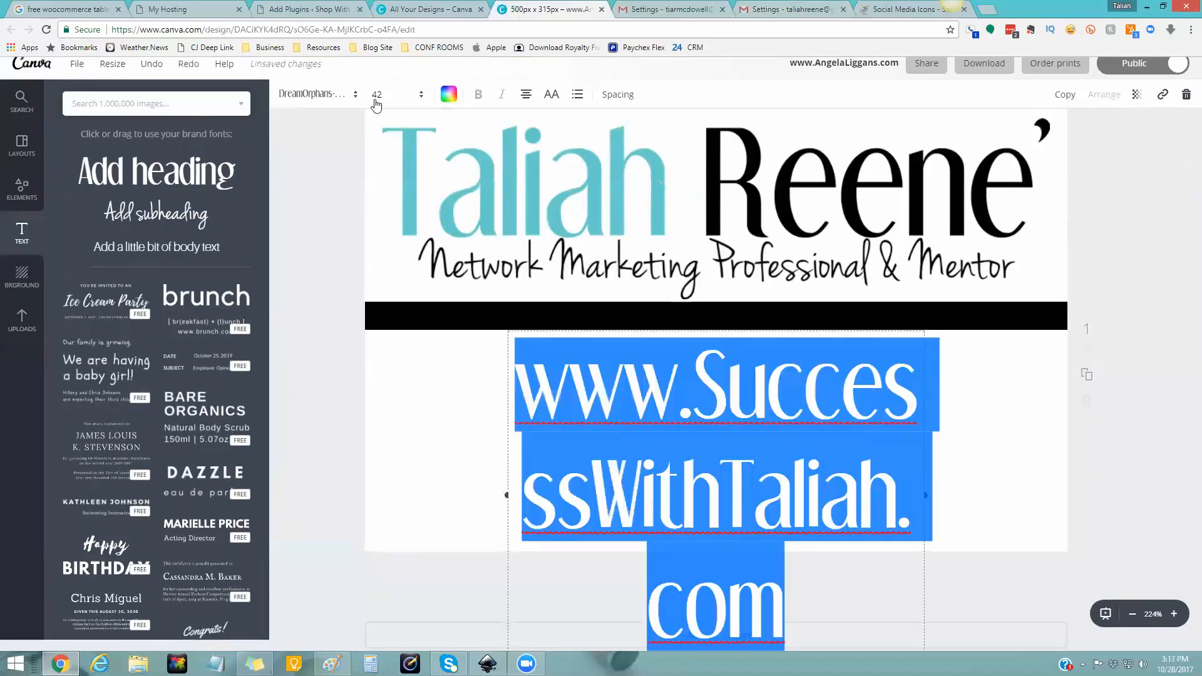
pyautogui.click(376, 95)
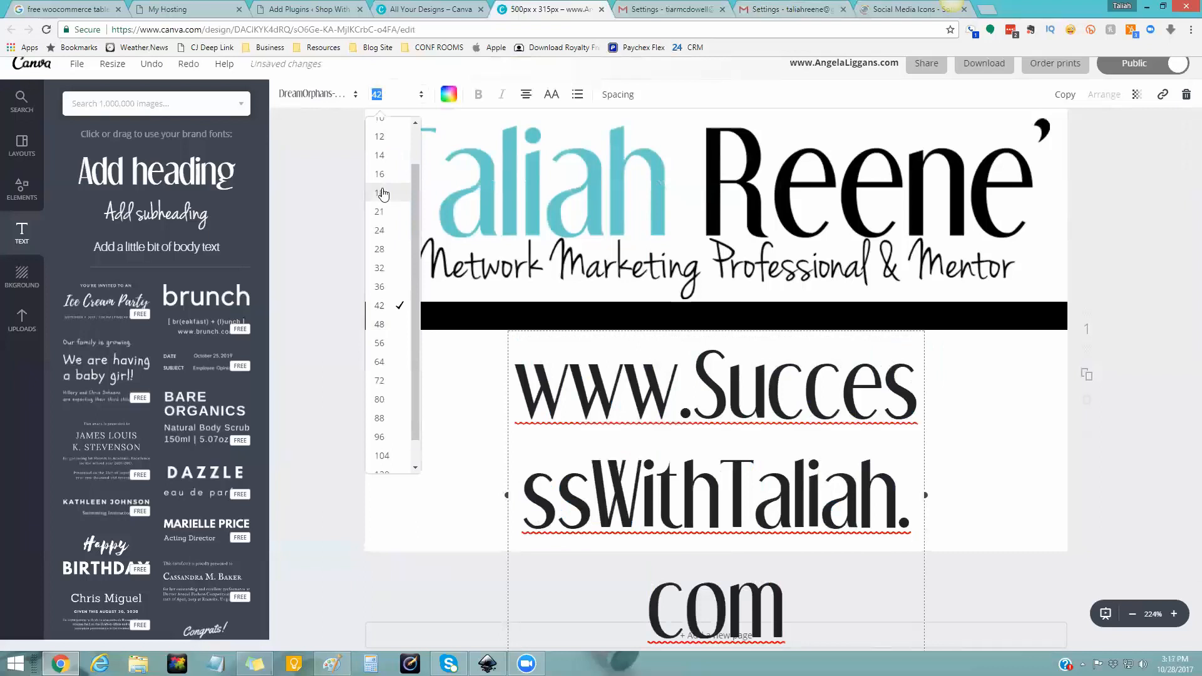
pyautogui.click(382, 193)
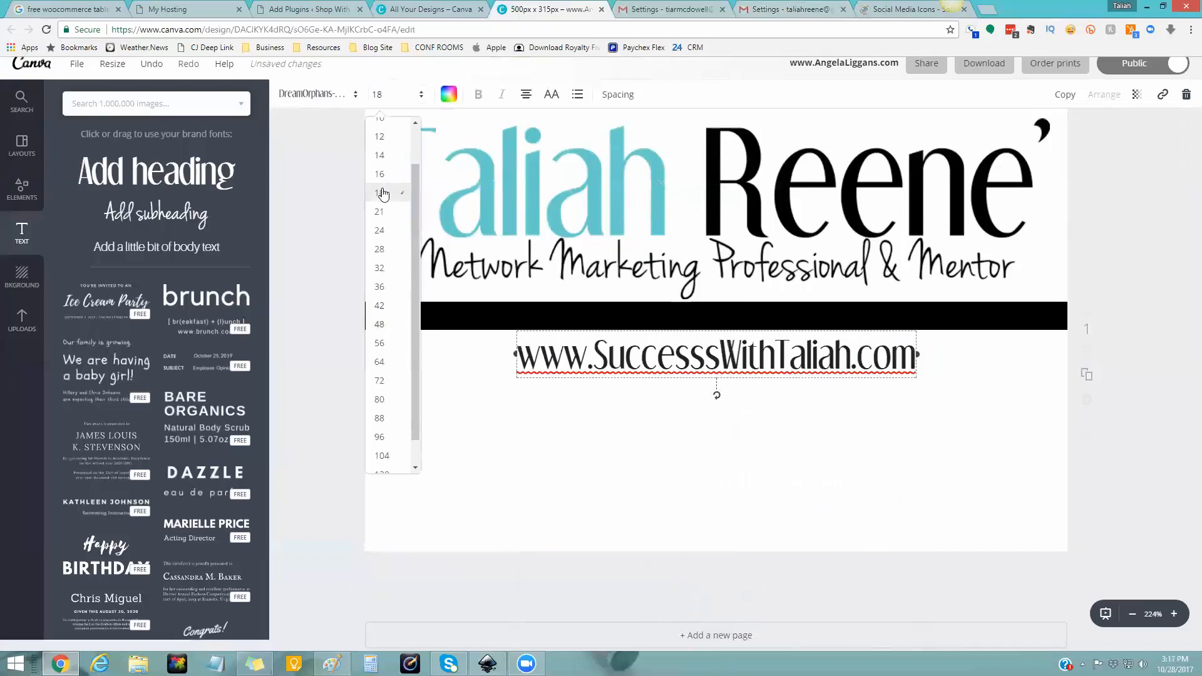
pyautogui.click(388, 105)
pyautogui.click(382, 156)
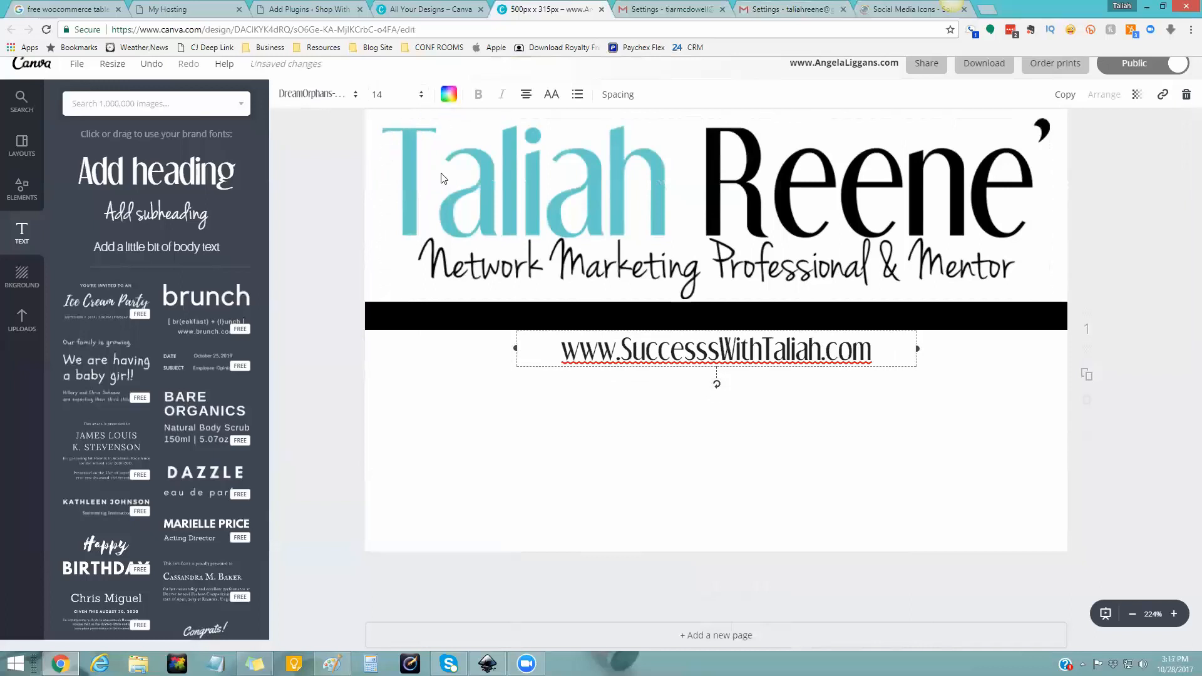
pyautogui.click(448, 94)
pyautogui.click(458, 227)
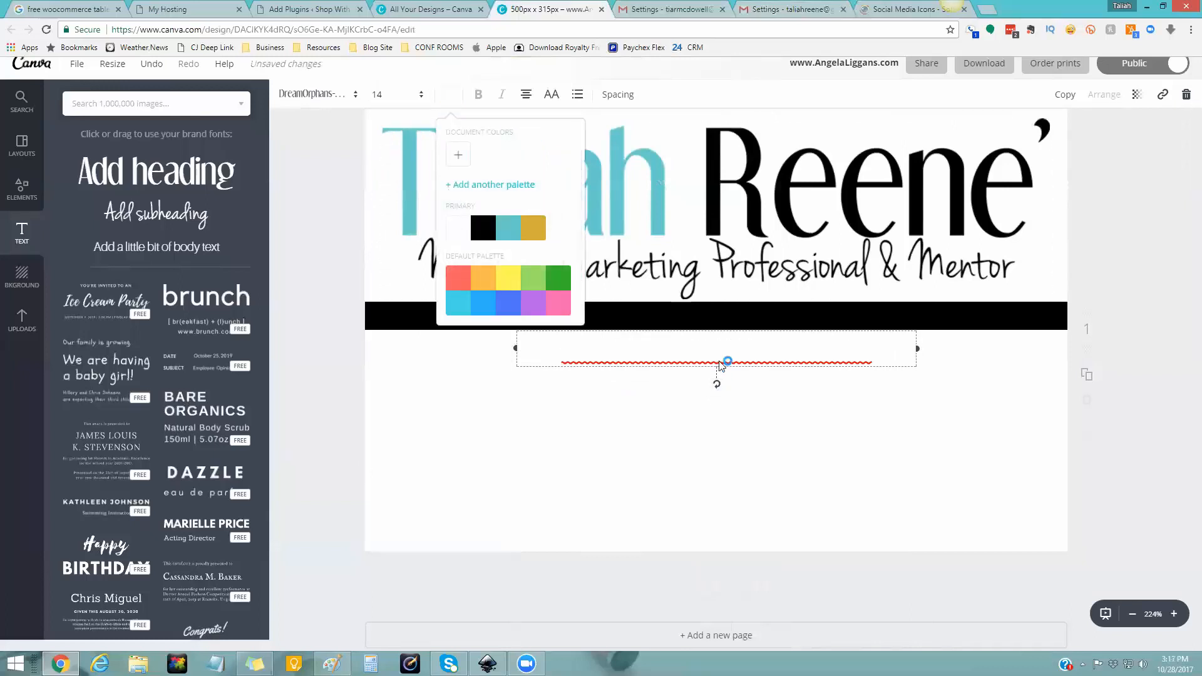
# - Move the white URL text onto the black bar, centred along it with the guides
pyautogui.moveTo(721, 305); pyautogui.dragTo(721, 298)
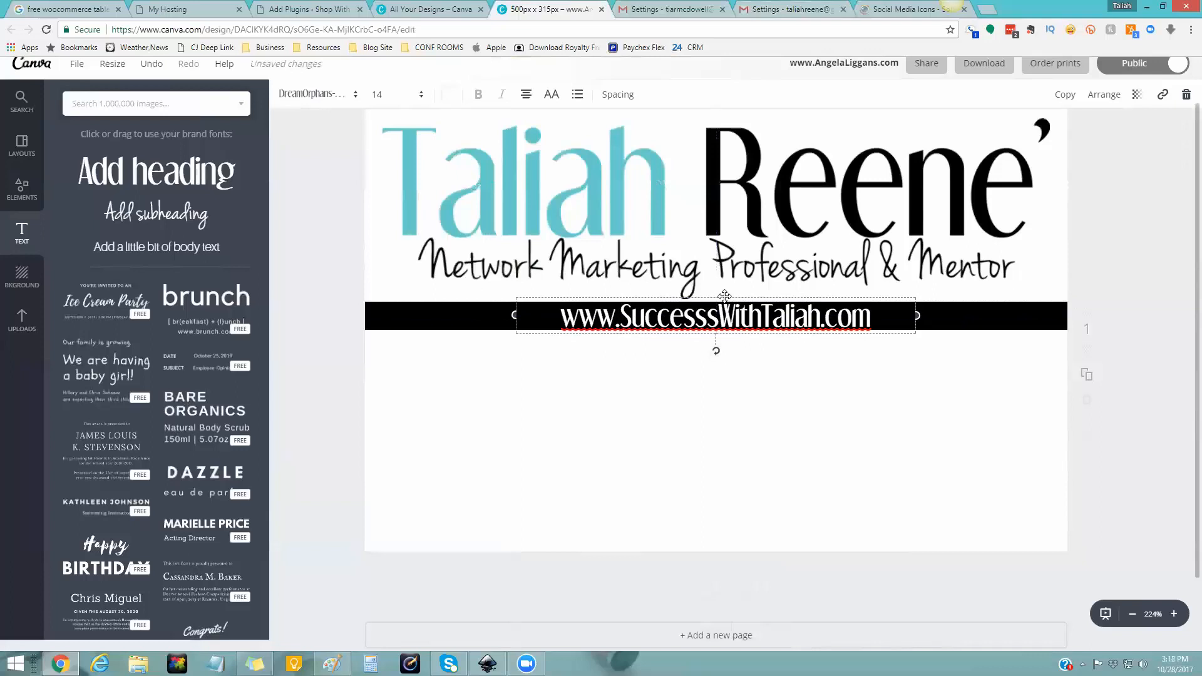
pyautogui.moveTo(721, 296); pyautogui.dragTo(720, 301)
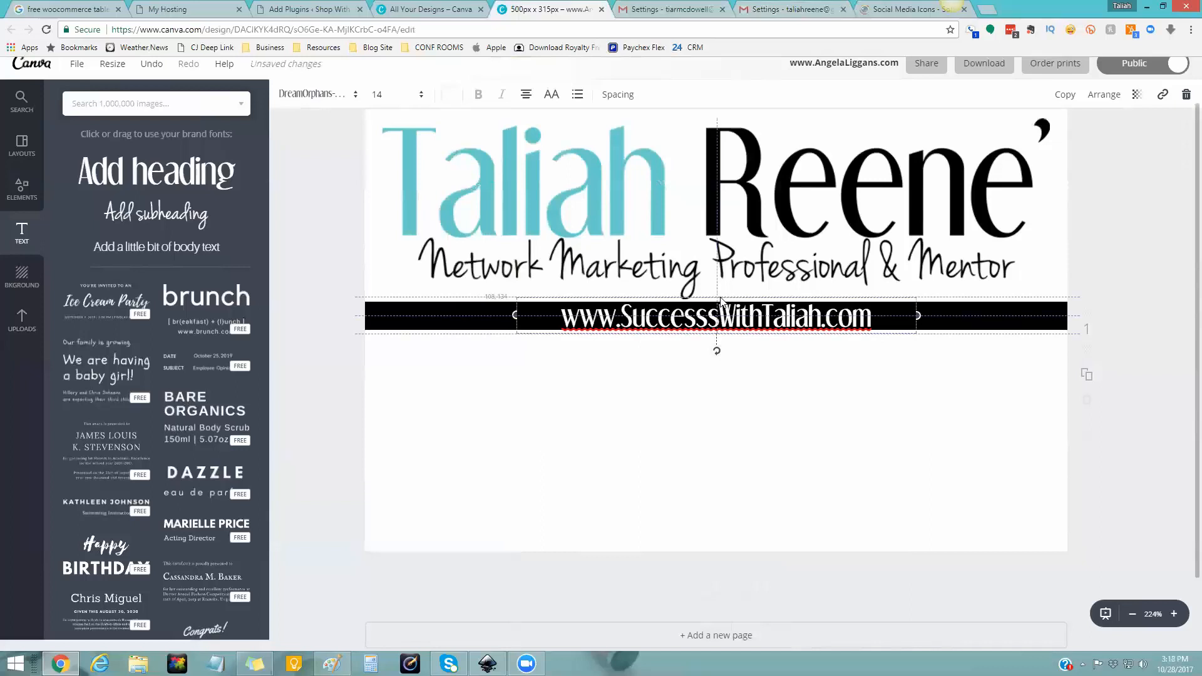
pyautogui.moveTo(720, 301); pyautogui.dragTo(721, 301)
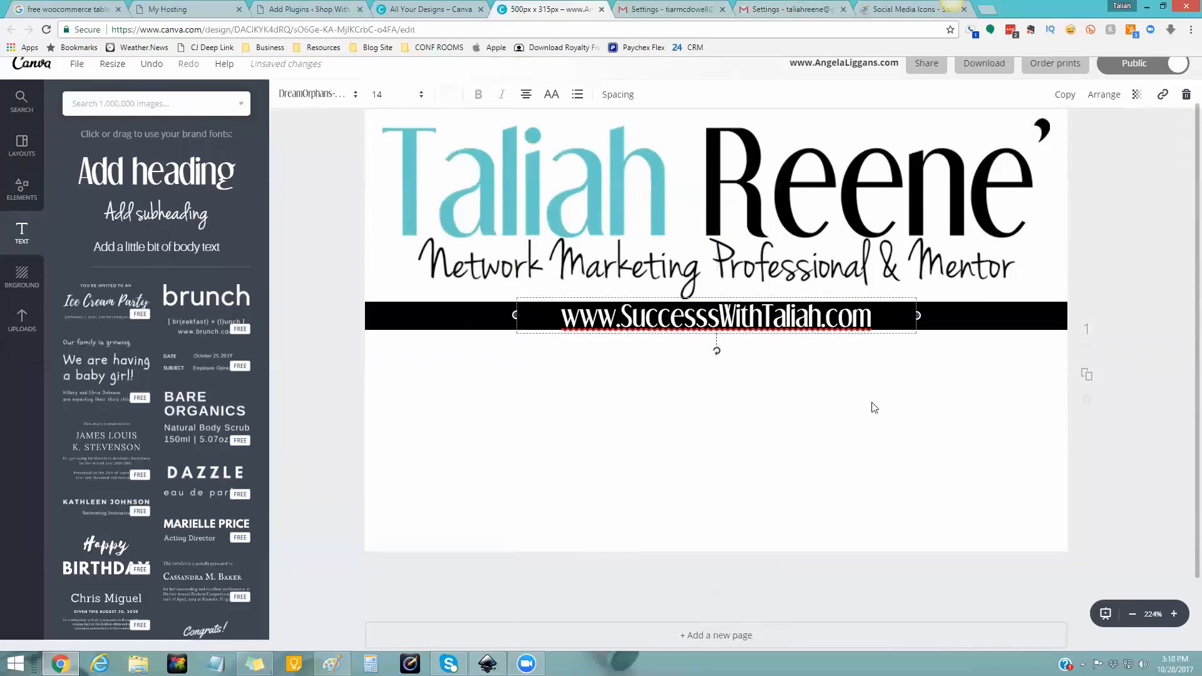
pyautogui.click(935, 357)
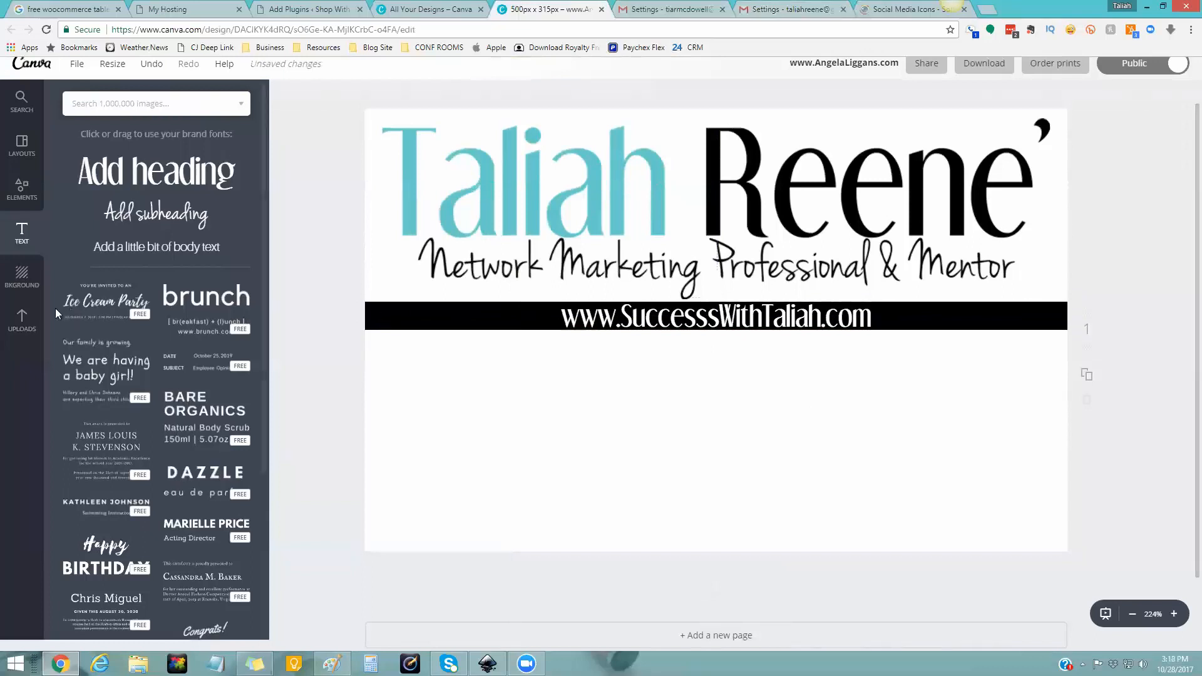
pyautogui.click(133, 219)
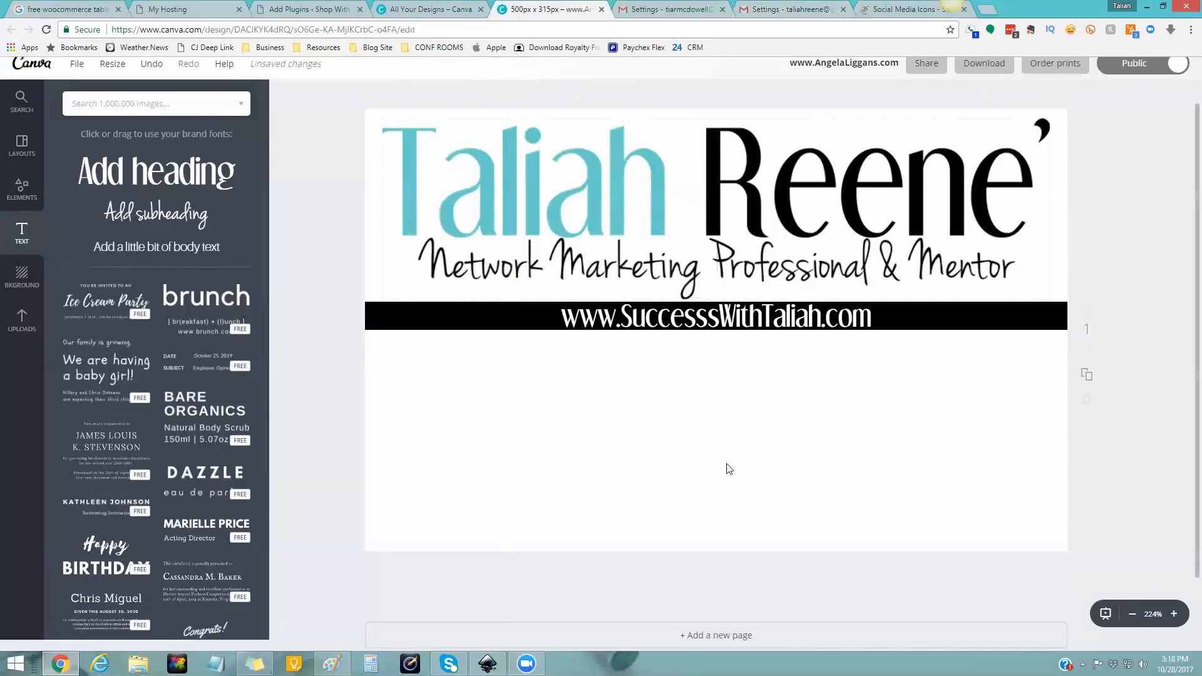
# - Replace the subheading text with 'follow me!' at font size 18
pyautogui.click(729, 387)
pyautogui.click(729, 383)
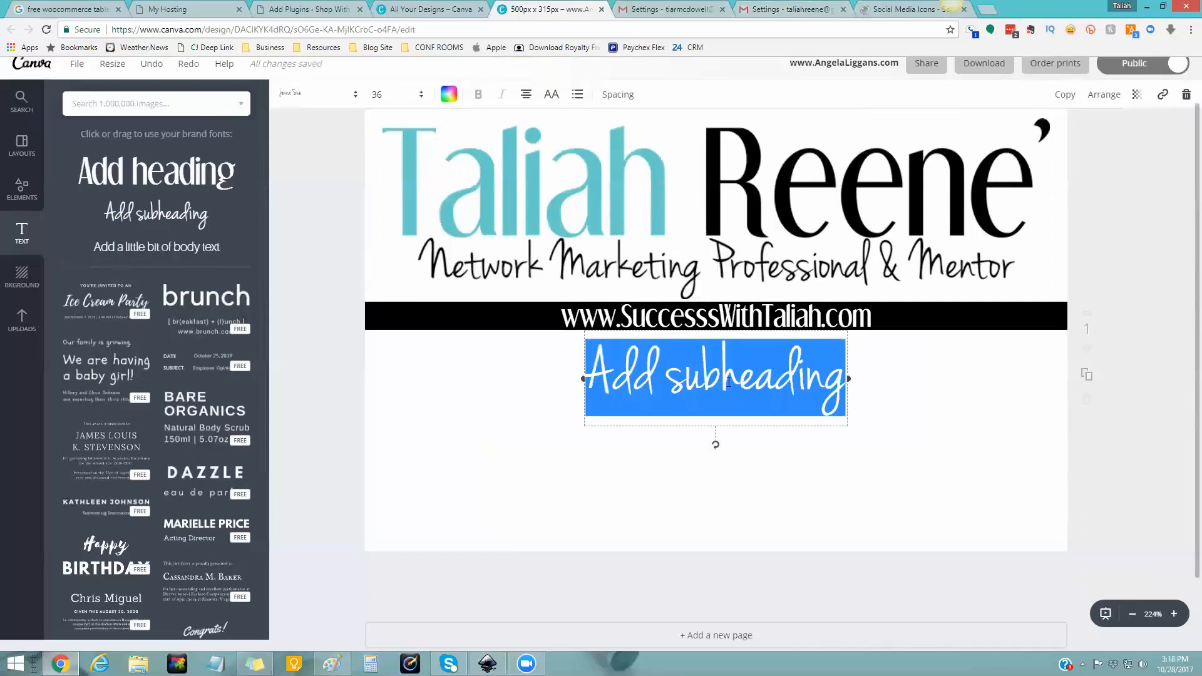
pyautogui.write('follow me')
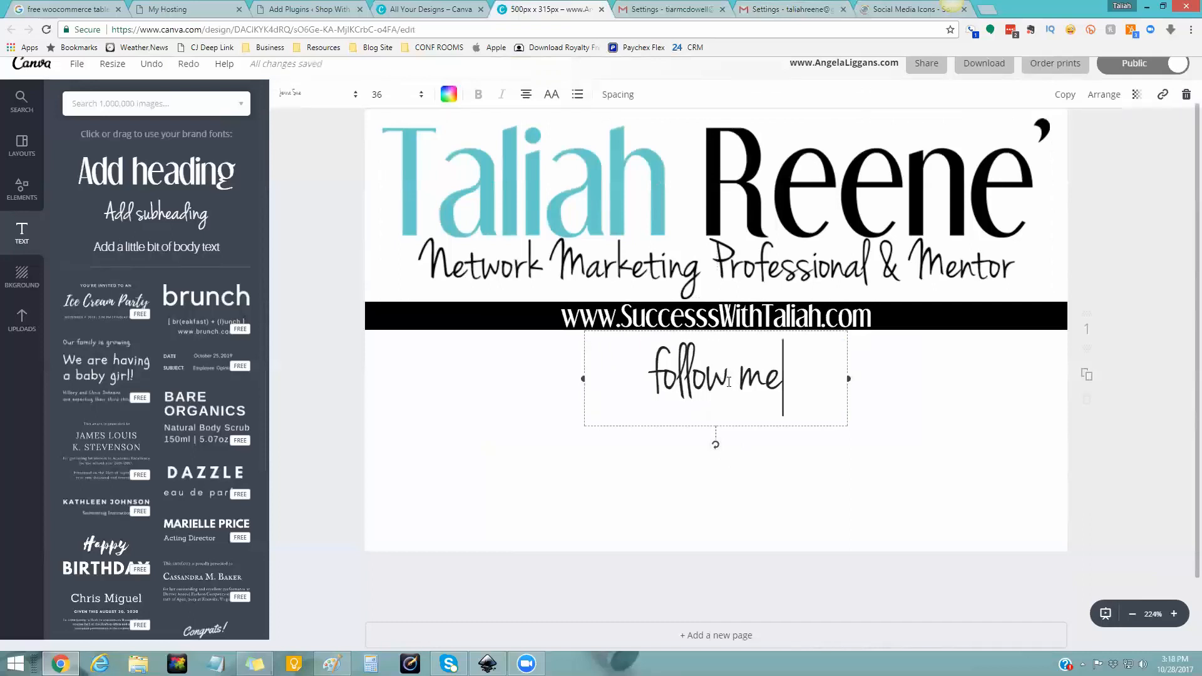
pyautogui.write('!')
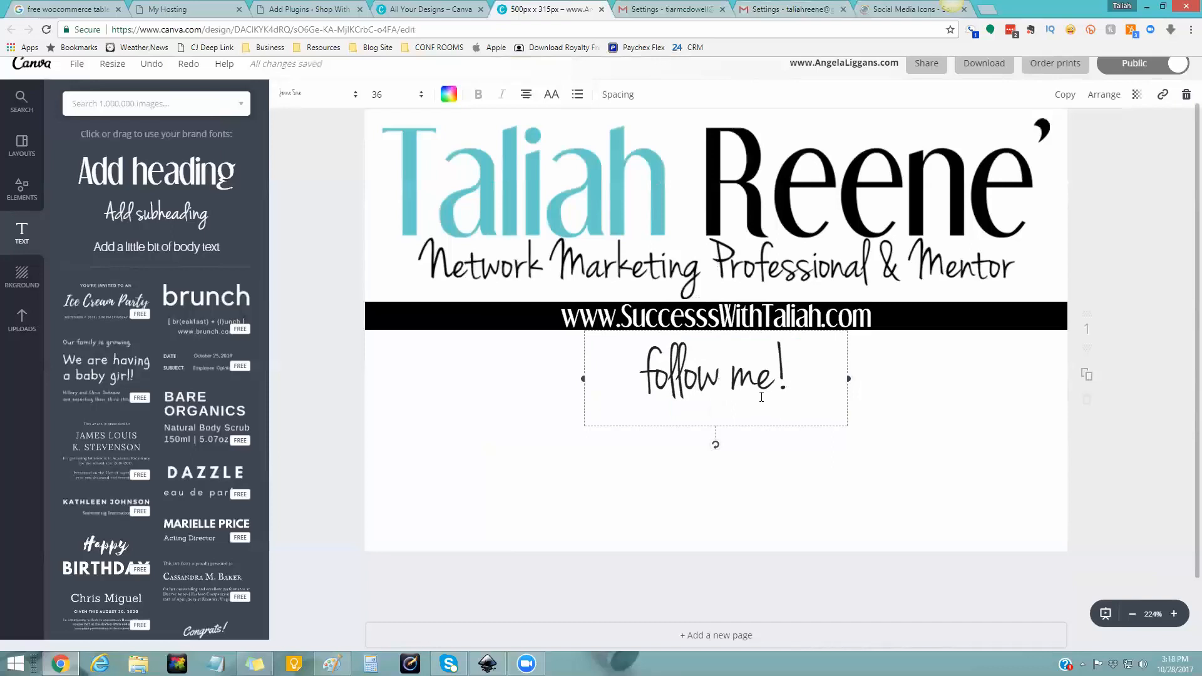
pyautogui.hotkey('ctrl', 'a')
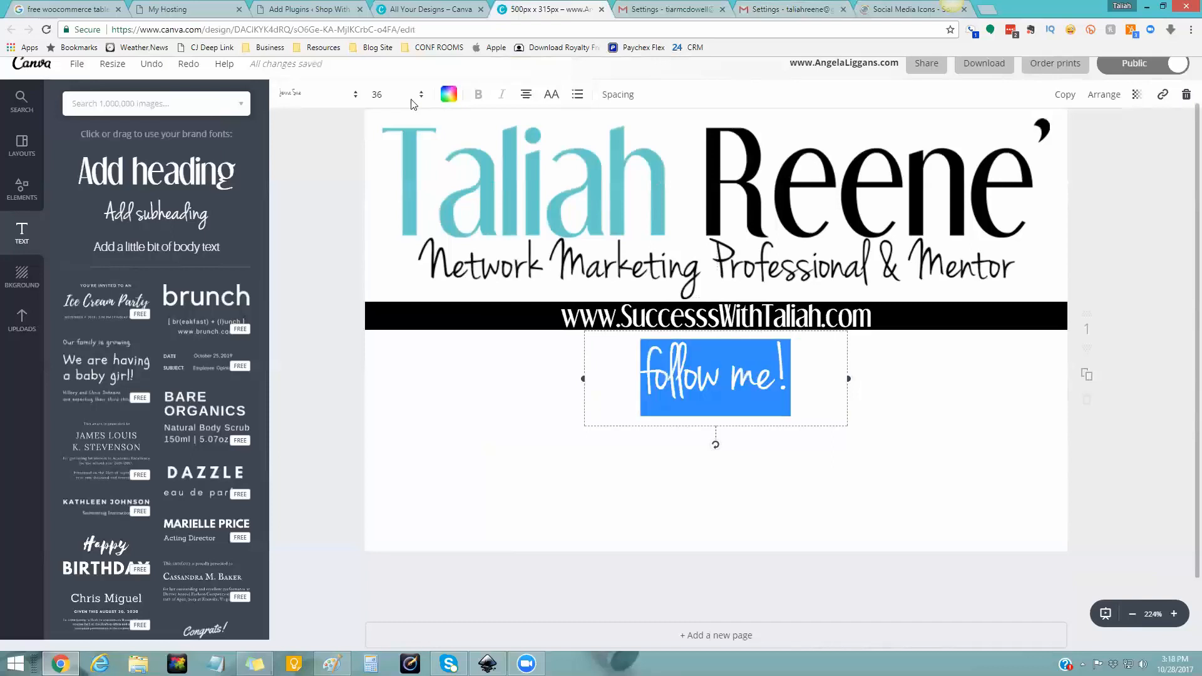
pyautogui.click(376, 97)
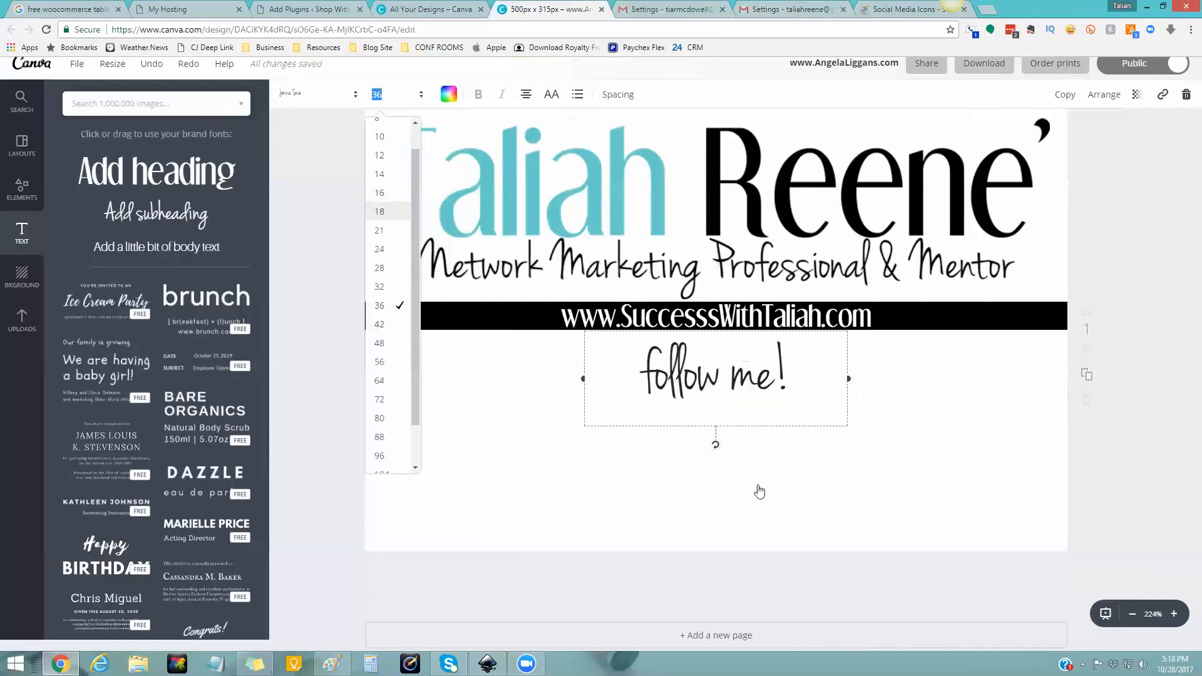
pyautogui.write('18')
pyautogui.press('Return')
# - Narrow the 'follow me!' box and place it under the black bar, left of centre
pyautogui.moveTo(722, 352); pyautogui.dragTo(568, 355)
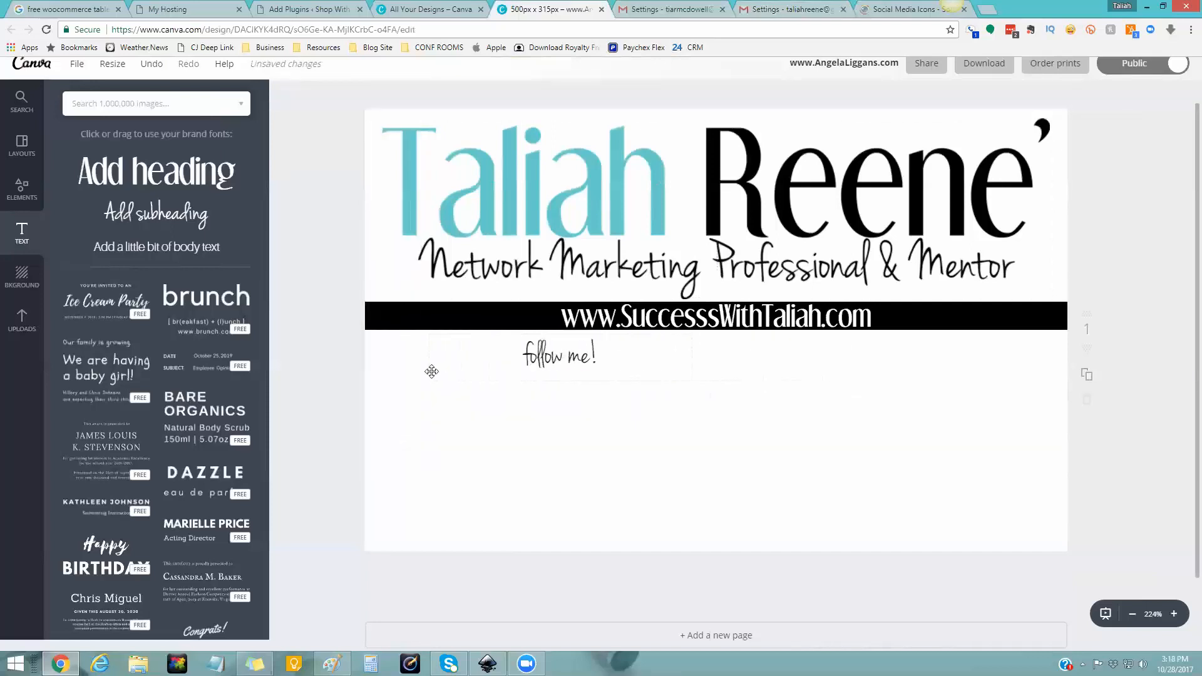
pyautogui.click(504, 364)
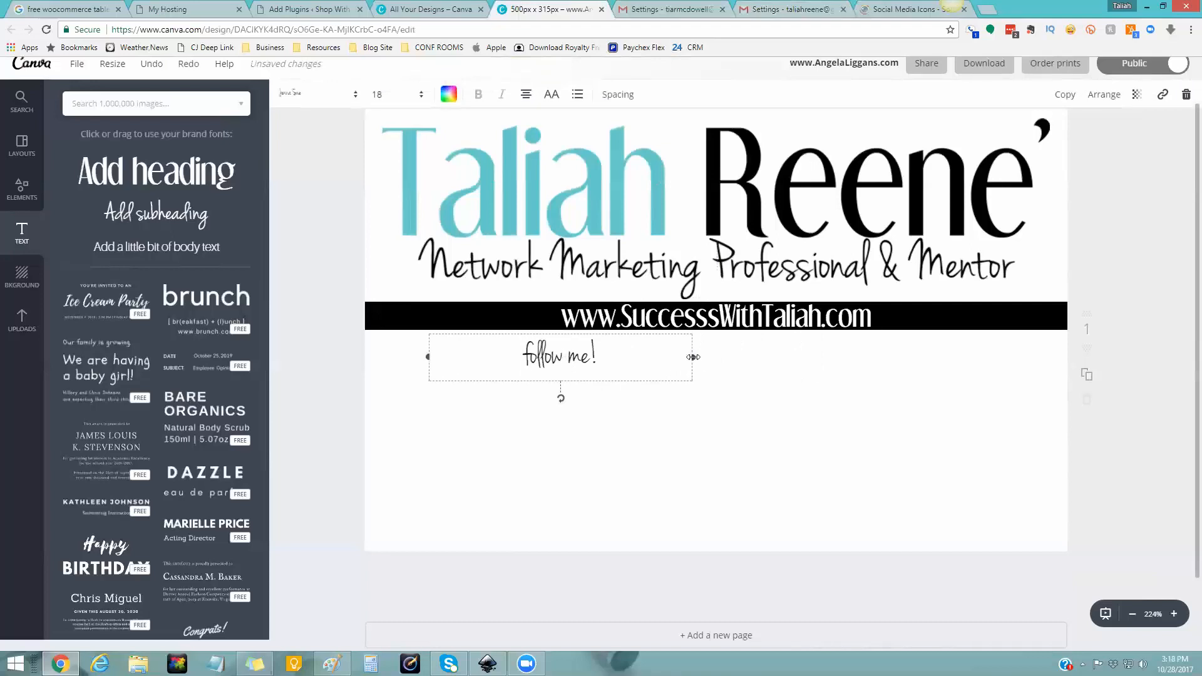
pyautogui.moveTo(584, 357); pyautogui.dragTo(553, 332)
pyautogui.moveTo(751, 380); pyautogui.dragTo(764, 384)
pyautogui.click(595, 530)
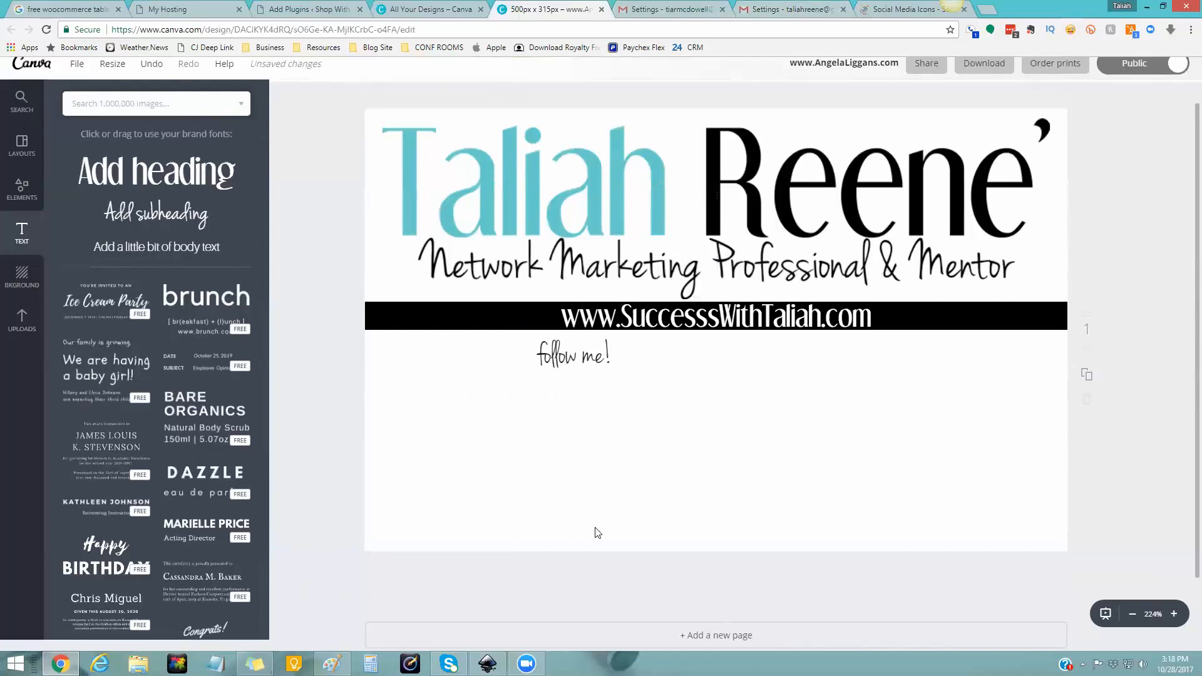
# - Add the uploaded Facebook icon to the design and shrink it to 115 × 115
pyautogui.click(21, 318)
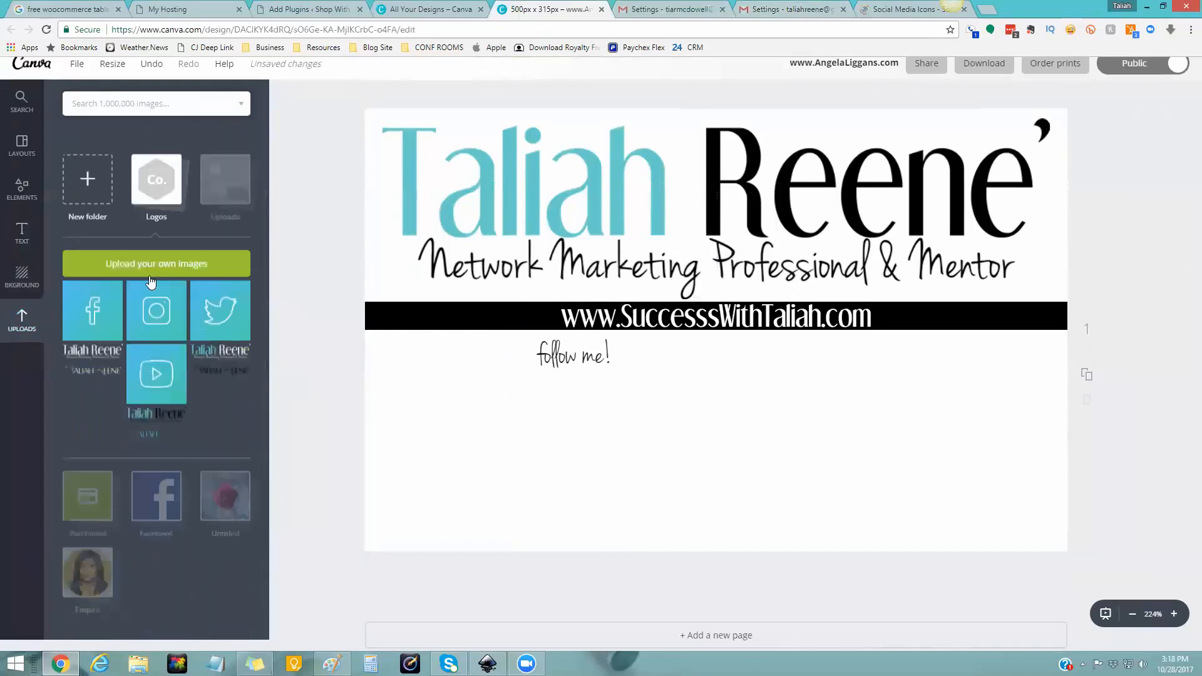
pyautogui.click(99, 299)
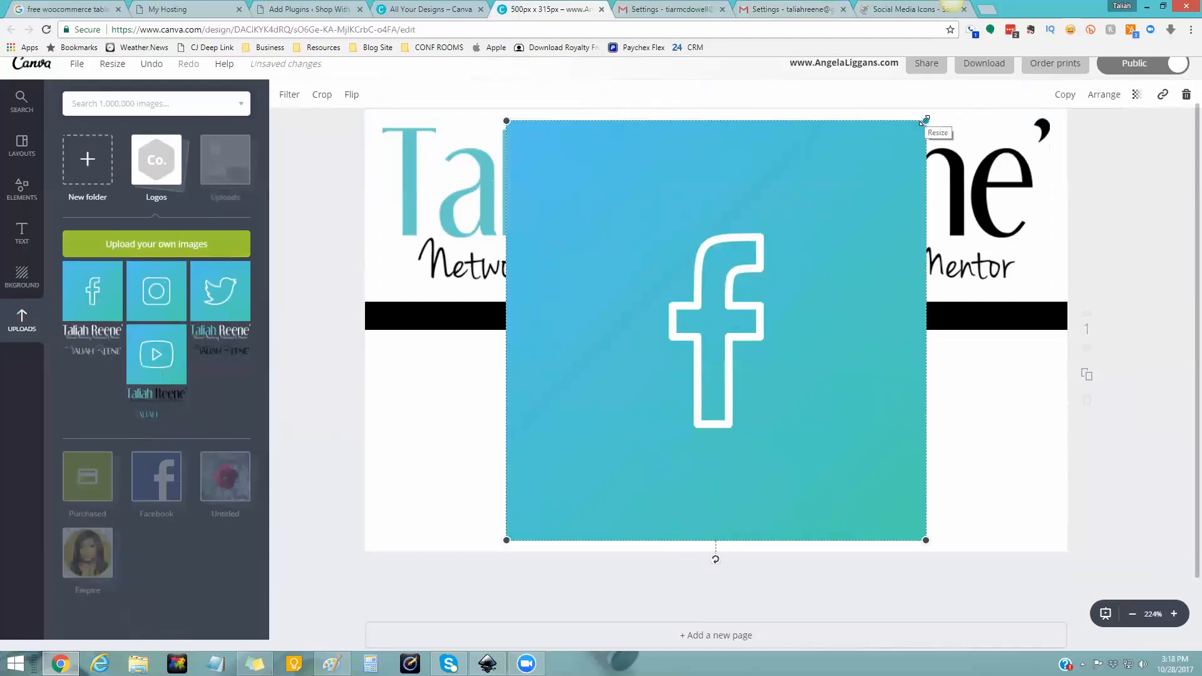
pyautogui.moveTo(924, 120); pyautogui.dragTo(787, 215)
pyautogui.moveTo(758, 233); pyautogui.dragTo(676, 320)
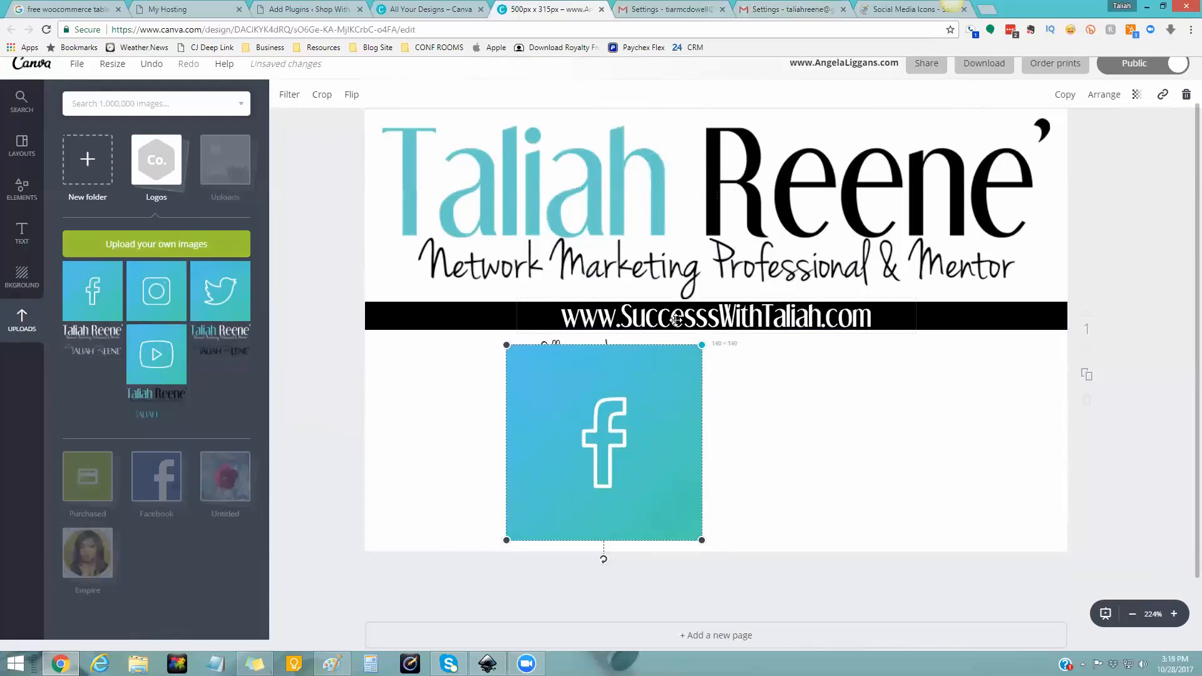
pyautogui.moveTo(676, 319); pyautogui.dragTo(562, 471)
# - Shrink the Facebook icon to about 32 × 32 and place it just right of 'follow me!'
pyautogui.rightClick(562, 471)
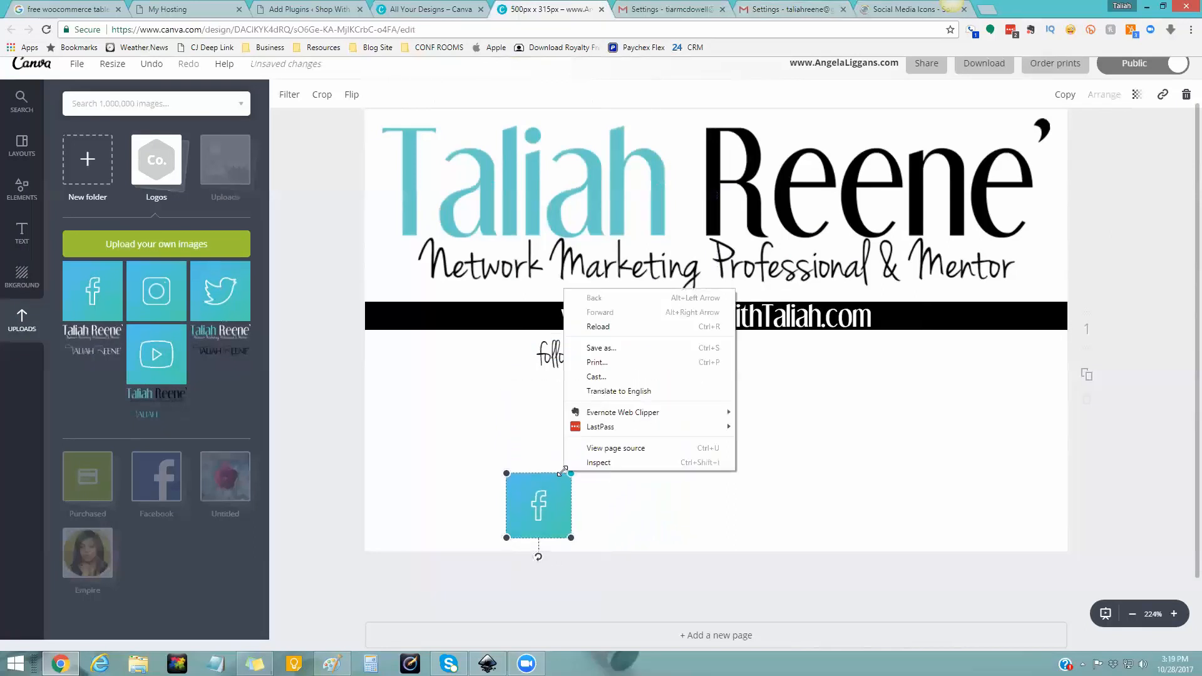
pyautogui.click(570, 475)
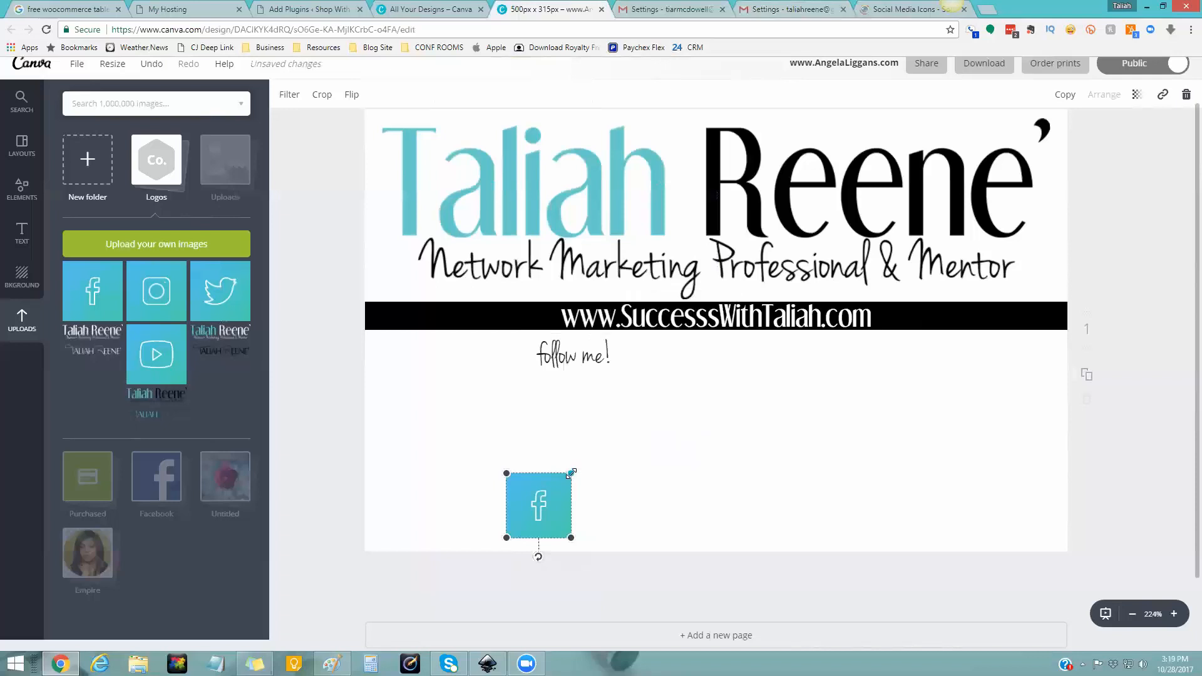
pyautogui.moveTo(566, 478); pyautogui.dragTo(548, 495)
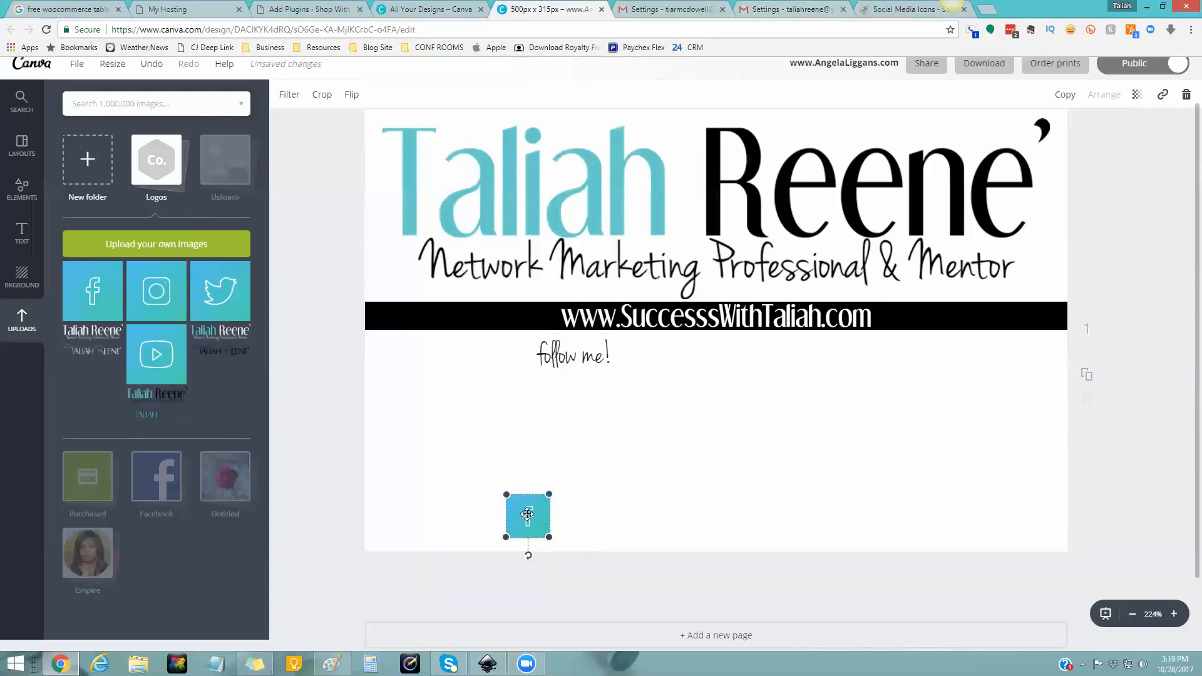
pyautogui.moveTo(532, 525); pyautogui.dragTo(647, 360)
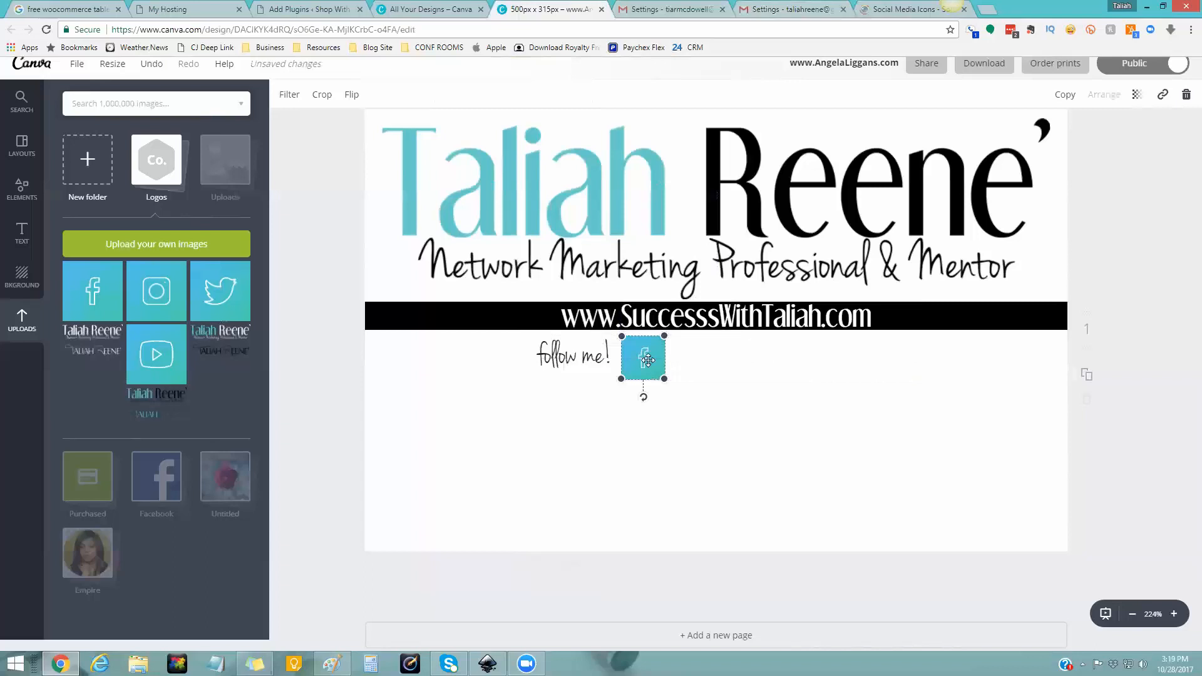
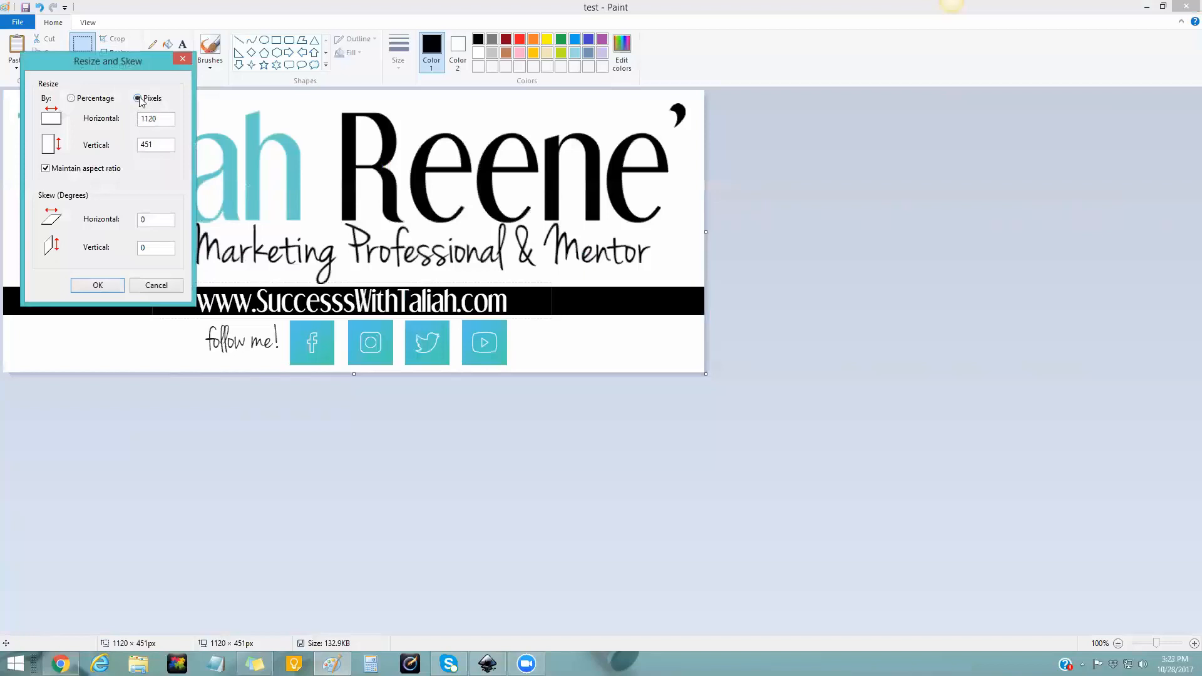
# - Set the banner resize to pixels, 500 wide, so the height becomes 201 with aspect ratio kept
pyautogui.moveTo(158, 118); pyautogui.dragTo(133, 125)
pyautogui.write('500')
pyautogui.press('Tab')
# - Apply the 500 × 201 px resize to the banner
pyautogui.click(97, 285)
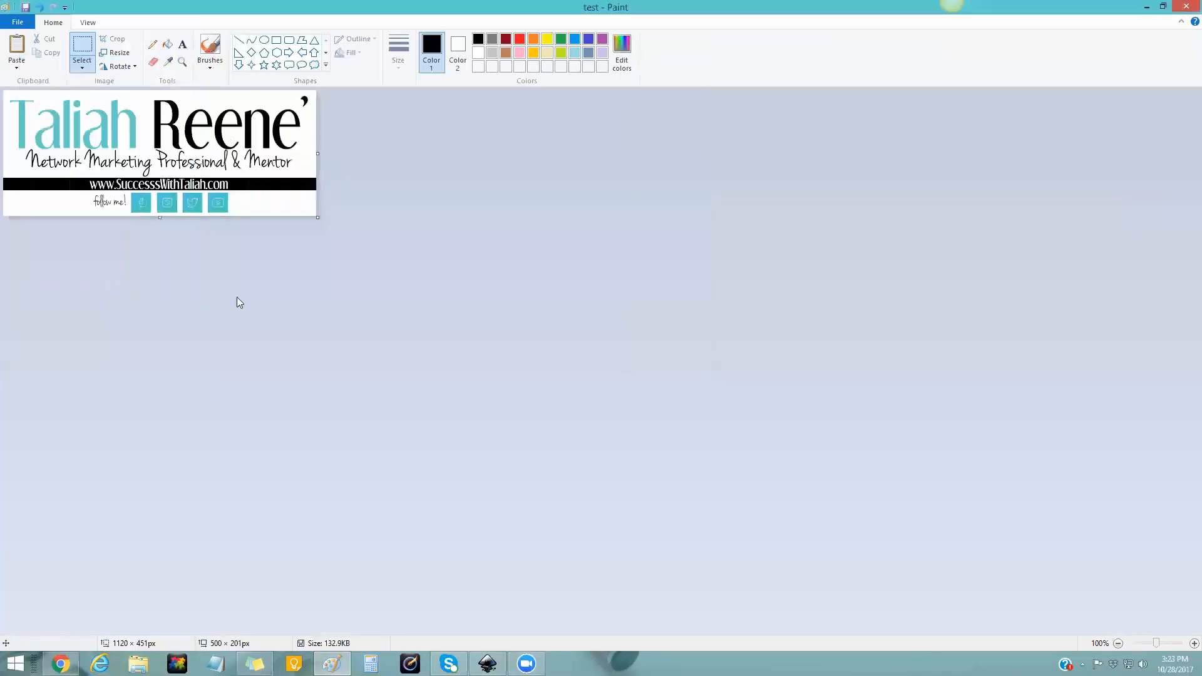
pyautogui.scroll(1, 441, 349)
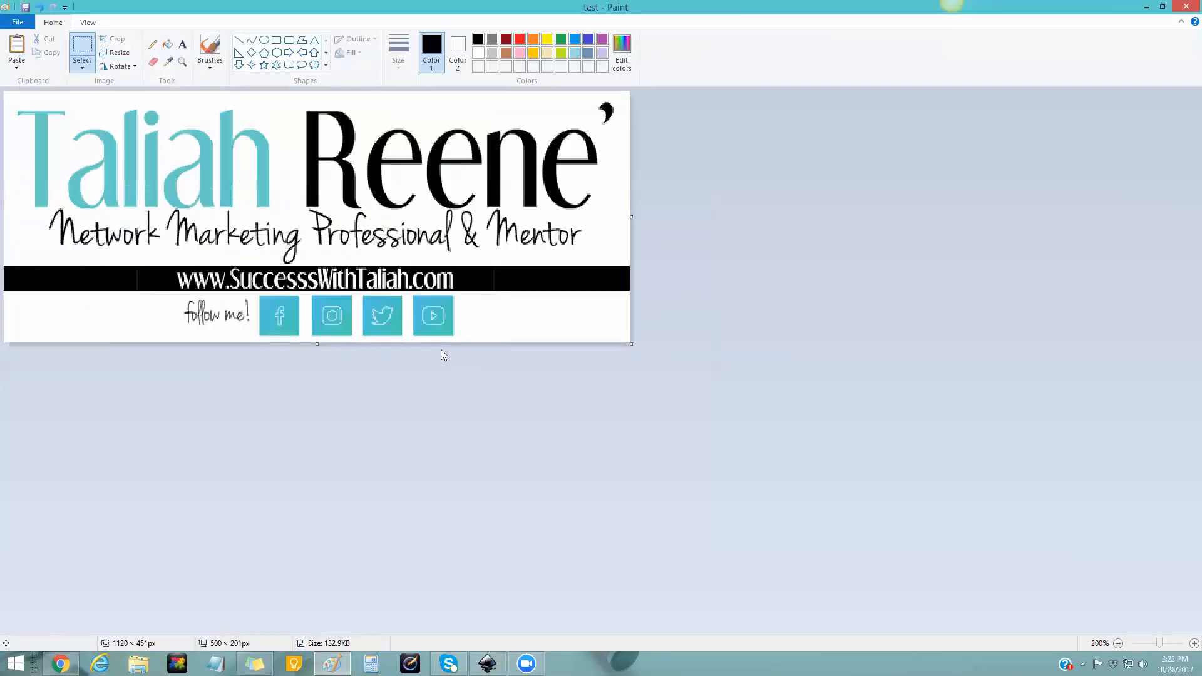
pyautogui.scroll(-1, 441, 354)
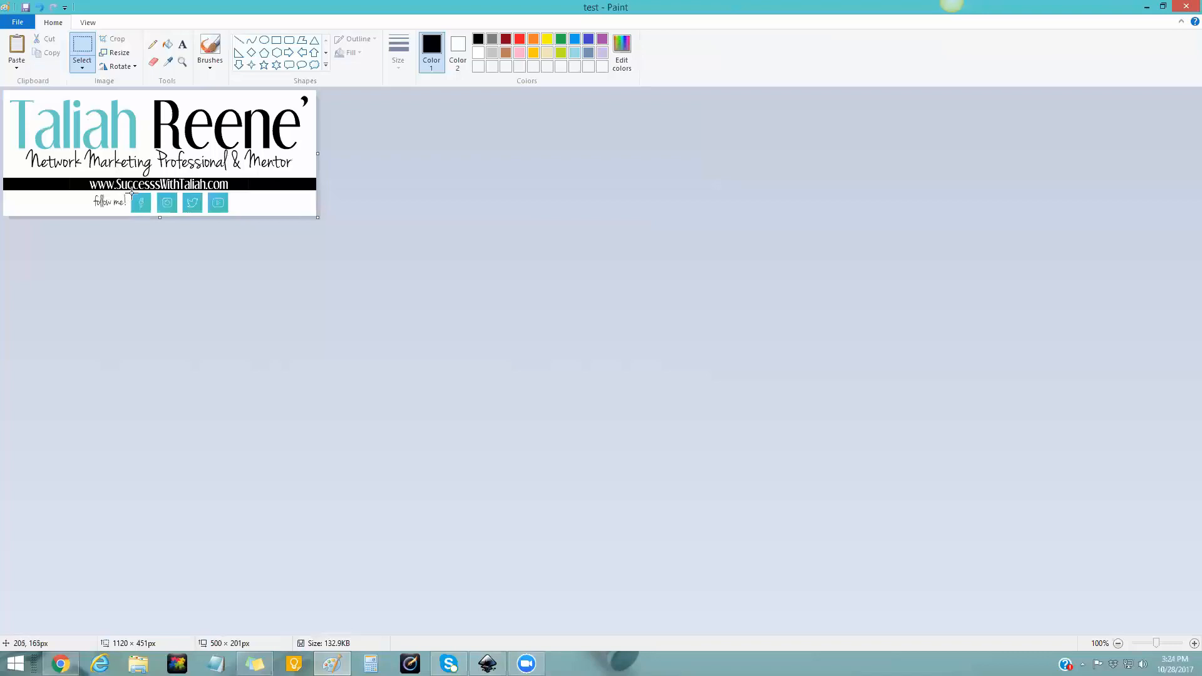
# - Crop the image down to just the Facebook icon, 30 × 31 px
pyautogui.moveTo(131, 194); pyautogui.dragTo(150, 213)
pyautogui.moveTo(149, 211); pyautogui.dragTo(149, 211)
pyautogui.click(115, 41)
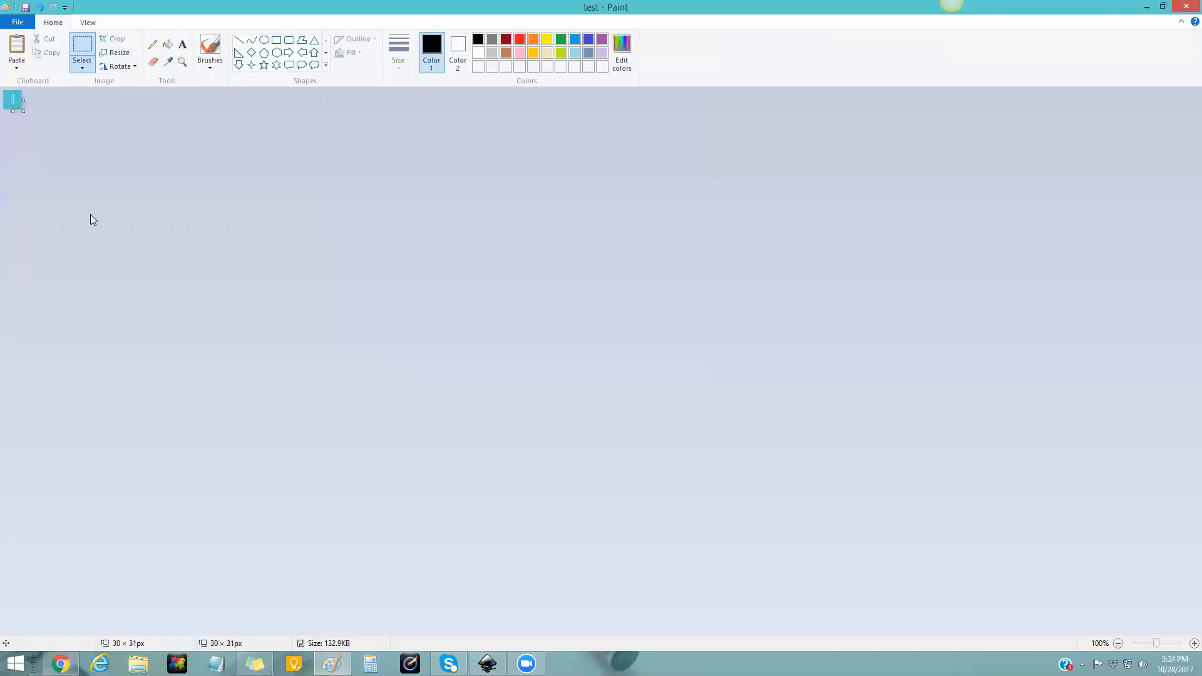
# - Save the icon as a JPEG picture, creating a new folder named EMAIL SIGNATURE
pyautogui.click(19, 23)
pyautogui.moveTo(40, 133)
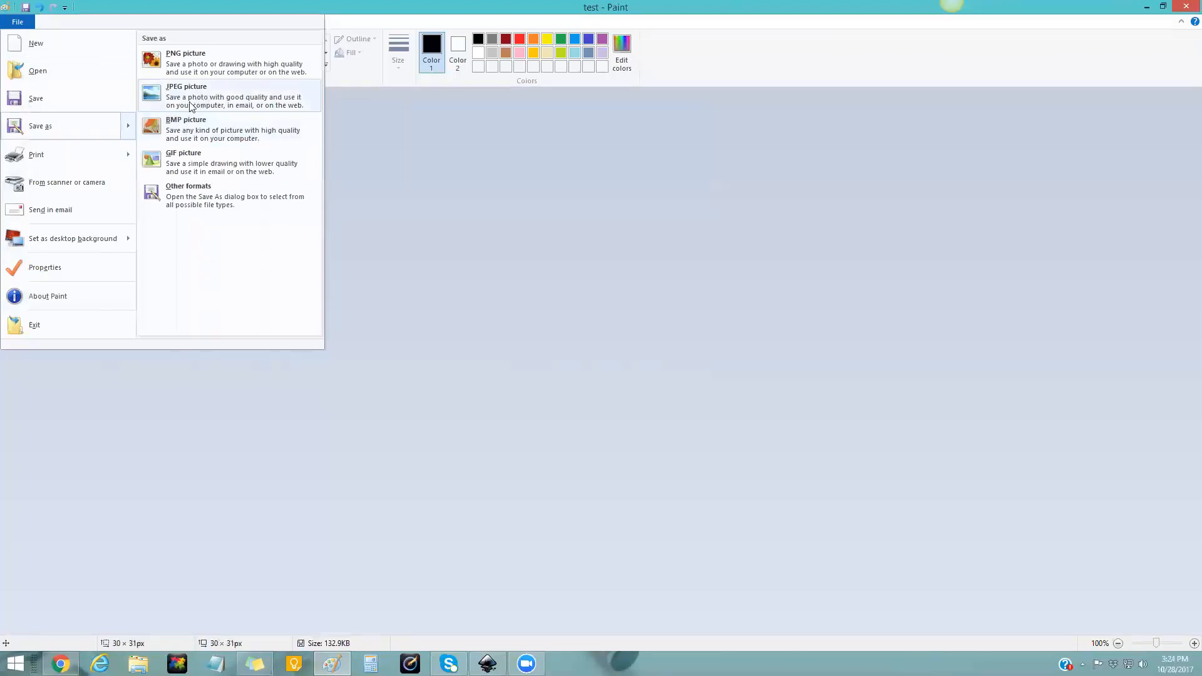
pyautogui.click(211, 102)
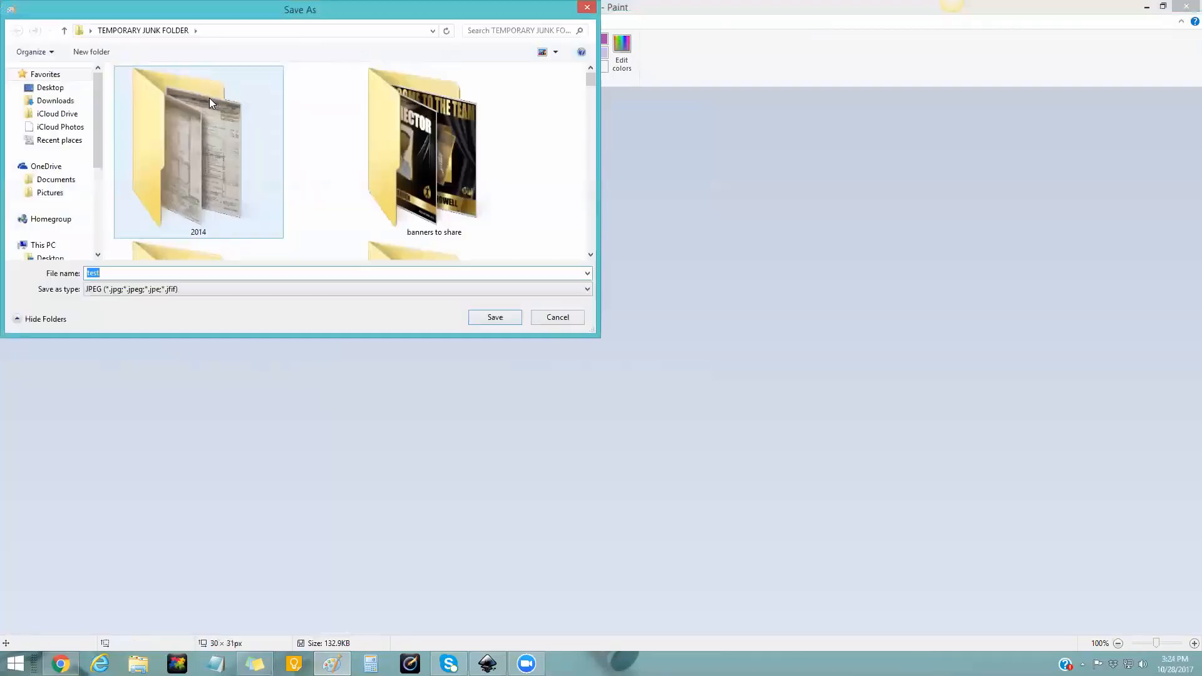
pyautogui.rightClick(534, 160)
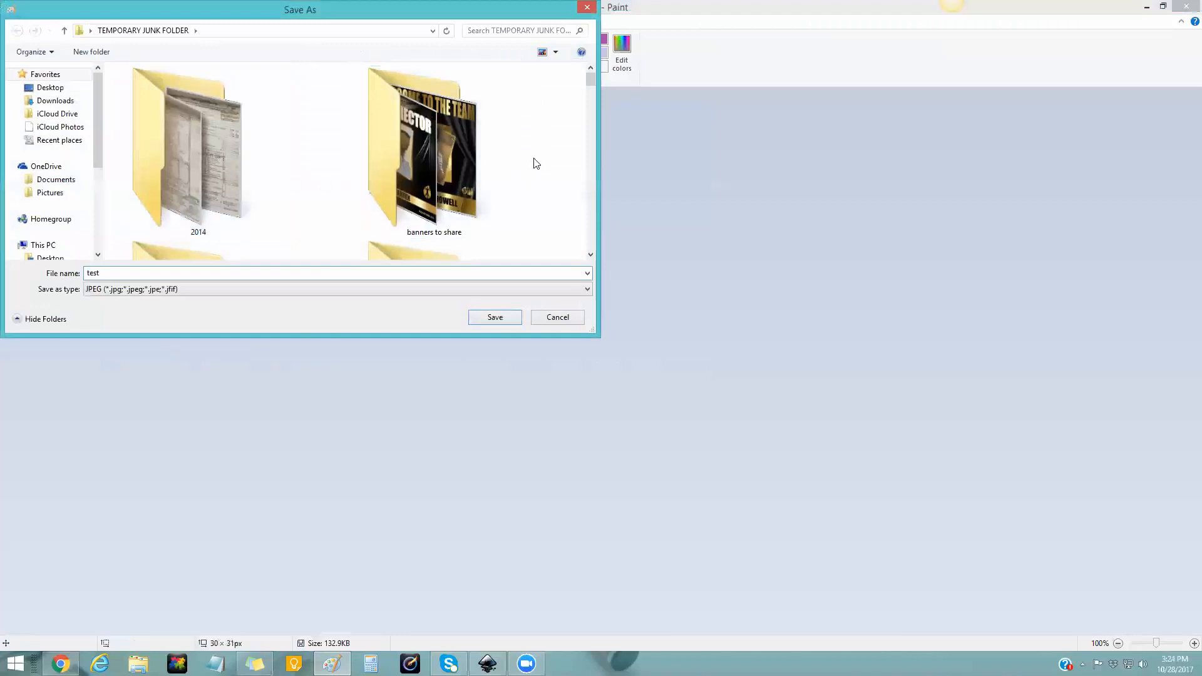
pyautogui.moveTo(622, 293)
pyautogui.click(713, 293)
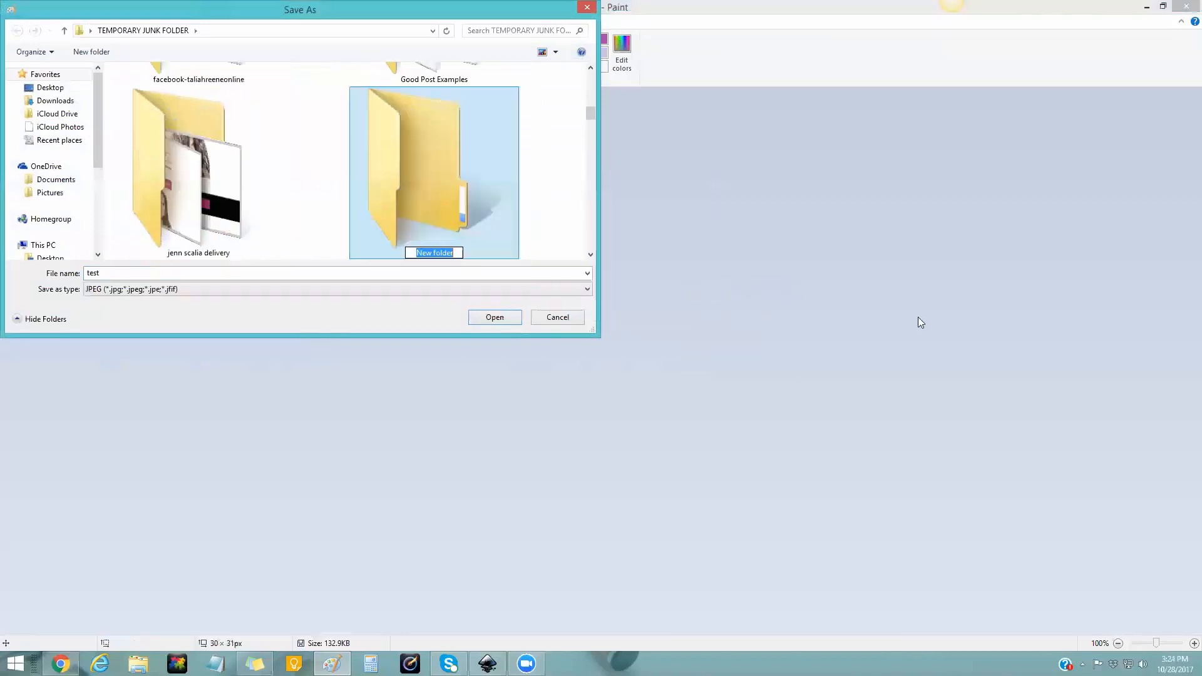
pyautogui.write('EMAIL SIGNATURE')
pyautogui.press('Return')
# - Save it as 'facebook' in EMAIL SIGNATURE, accept the transparency warning, and undo the crop
pyautogui.press('Return')
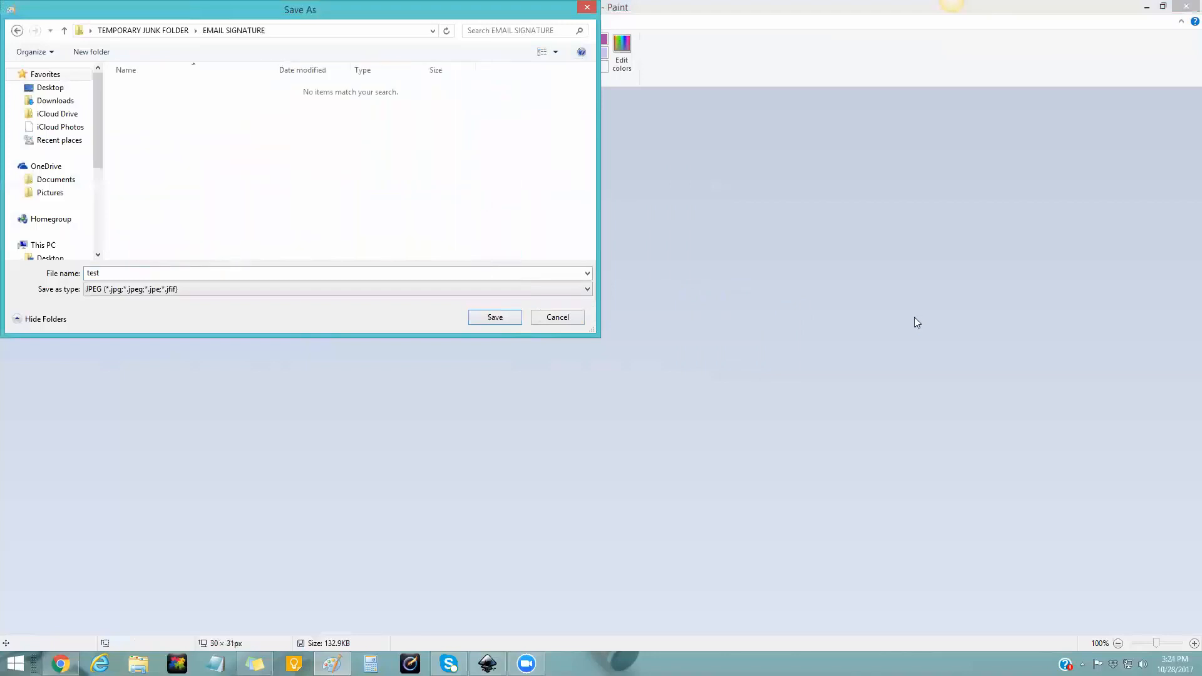
pyautogui.click(414, 274)
pyautogui.write('F')
pyautogui.press('Return')
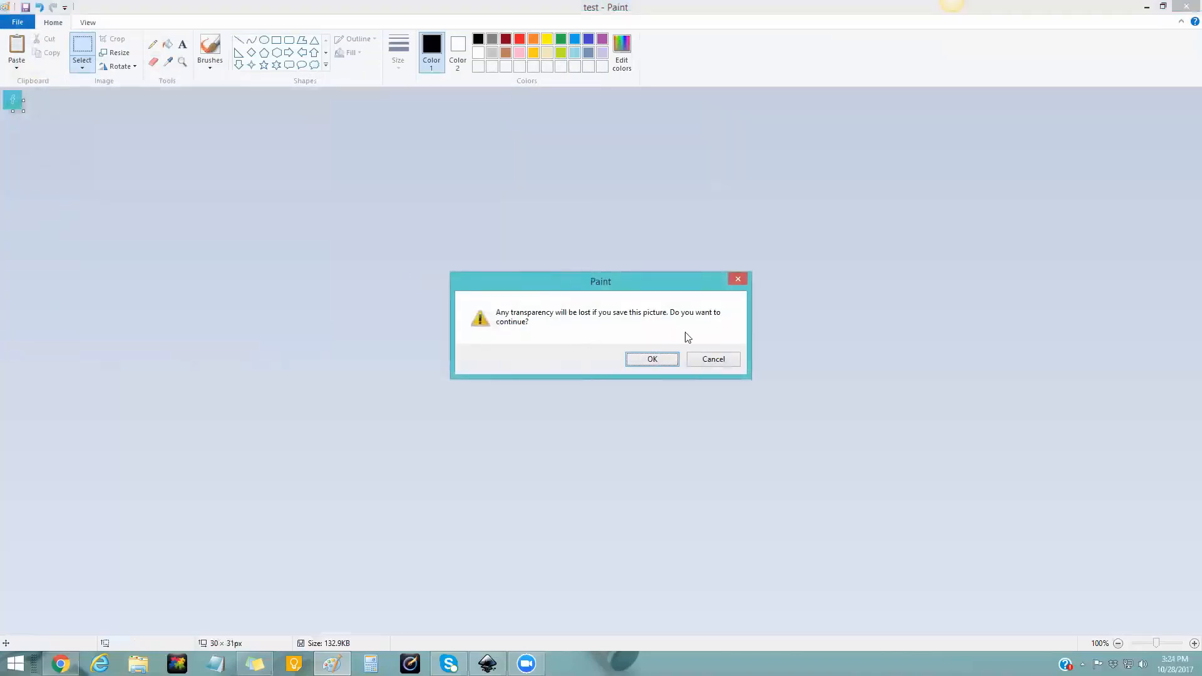
pyautogui.click(655, 361)
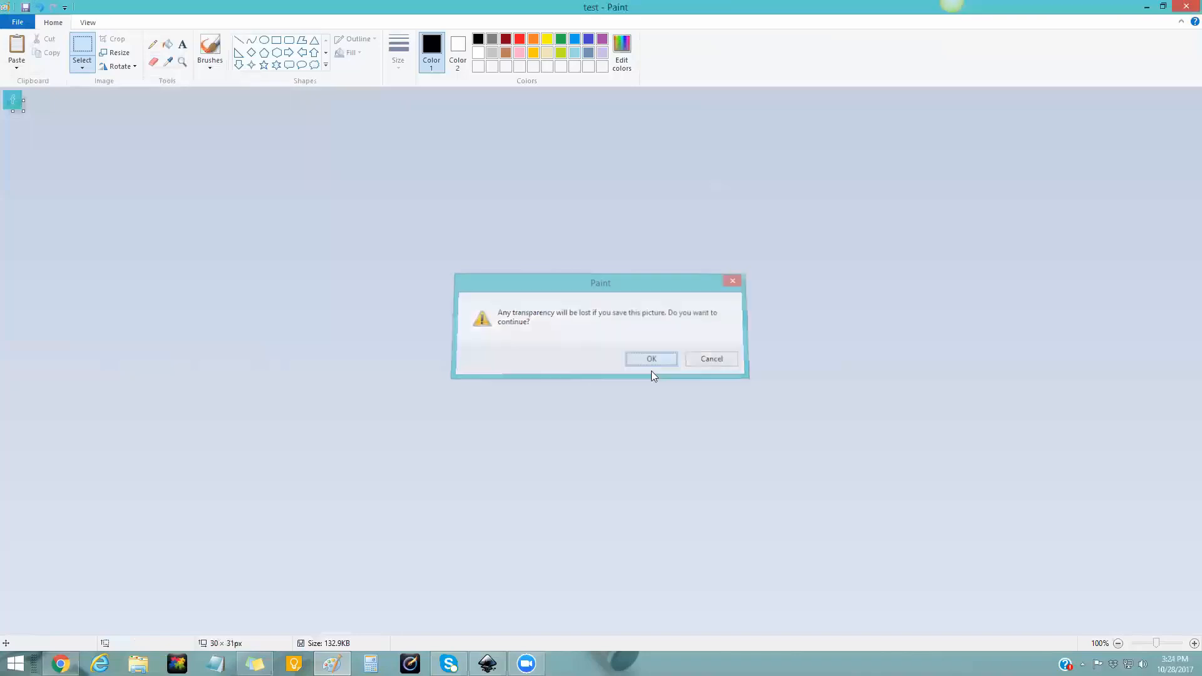
pyautogui.click(40, 8)
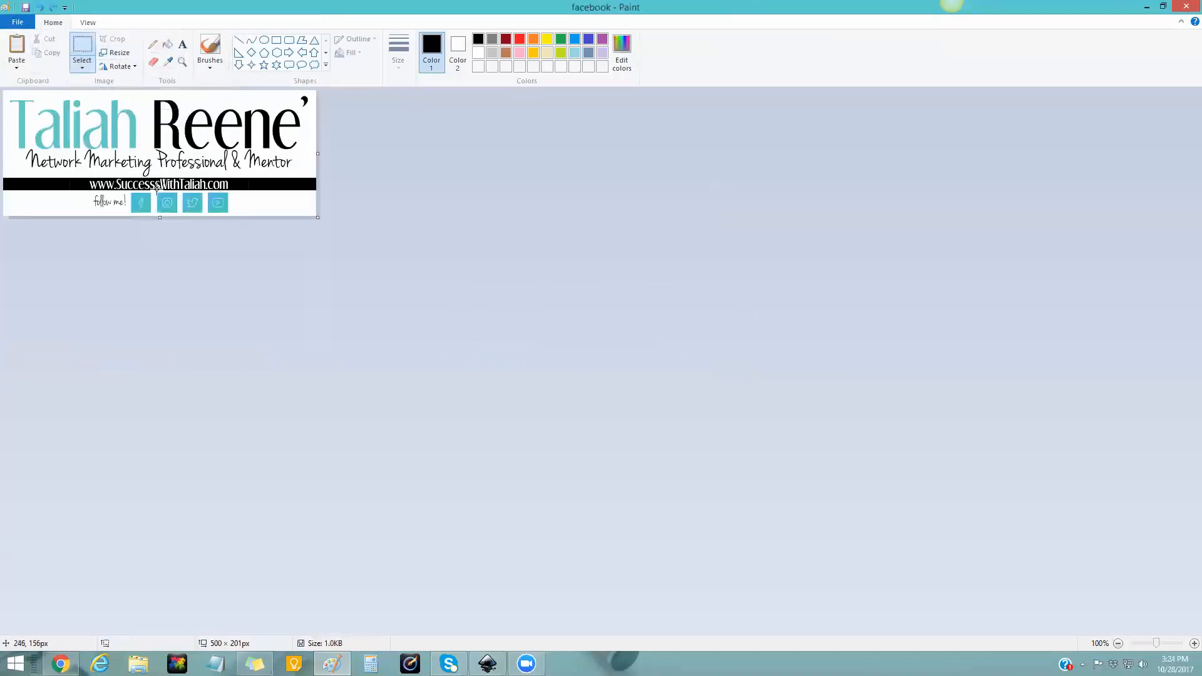
# - Crop the Instagram icon, save it as JPEG 'Instagram', and undo the crop
pyautogui.click(83, 52)
pyautogui.moveTo(157, 193); pyautogui.dragTo(176, 212)
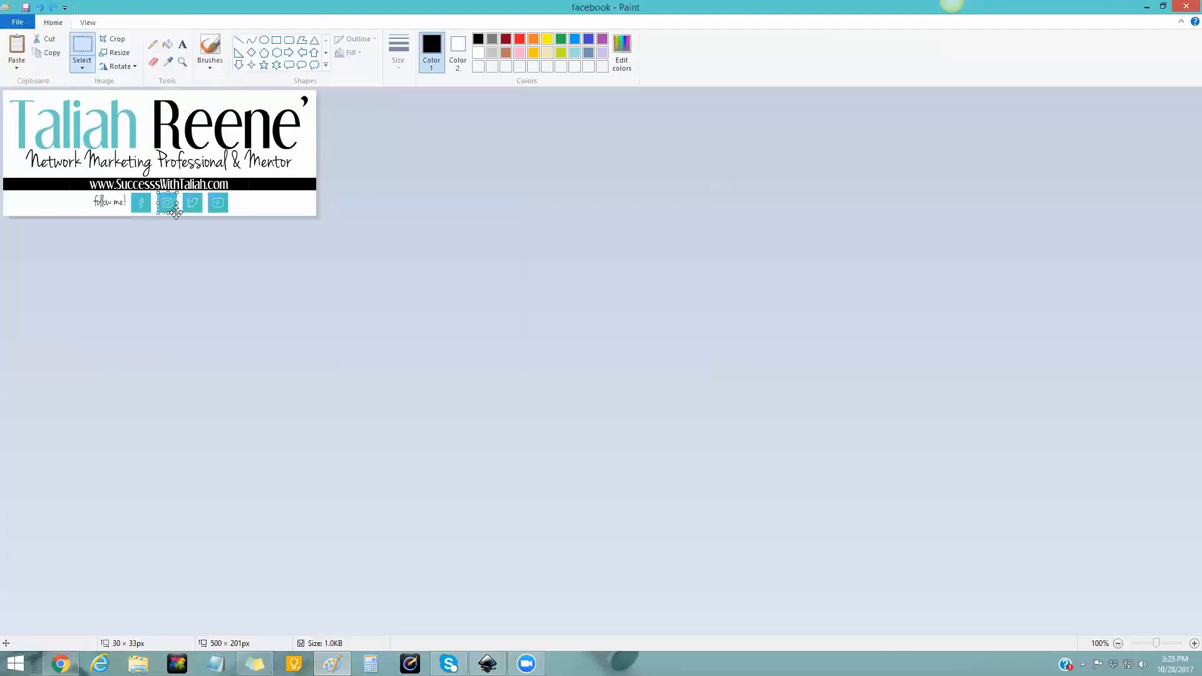
pyautogui.click(113, 39)
pyautogui.click(18, 25)
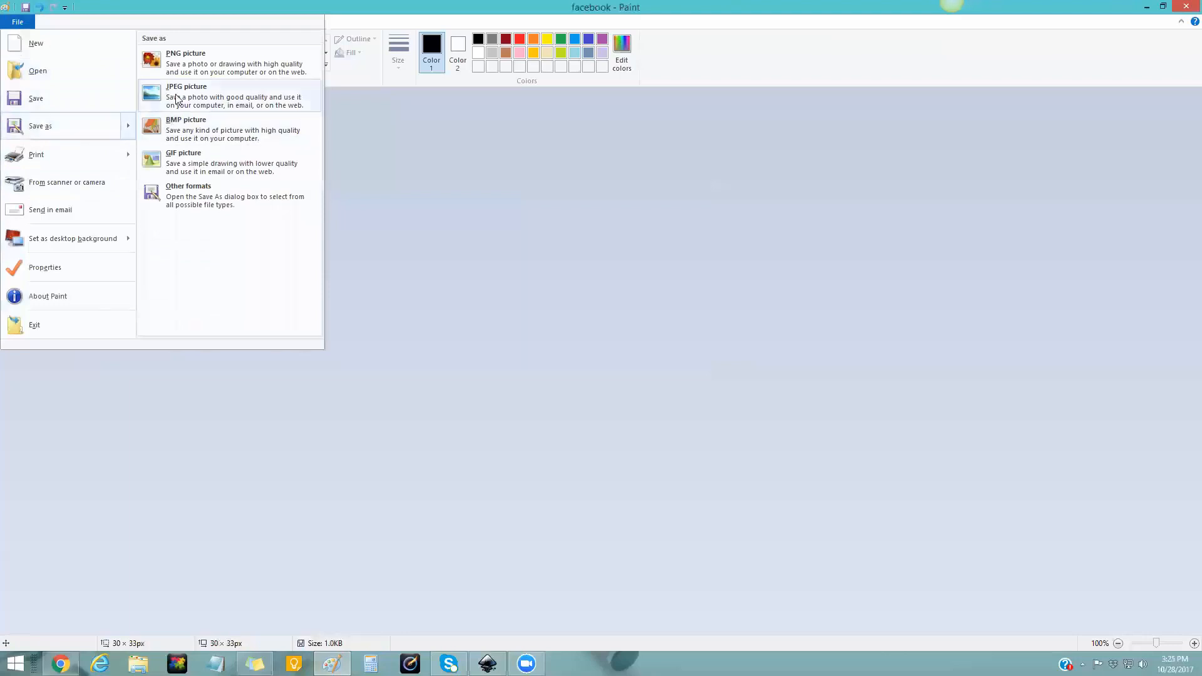
pyautogui.click(188, 94)
pyautogui.write('Instagram')
pyautogui.press('Return')
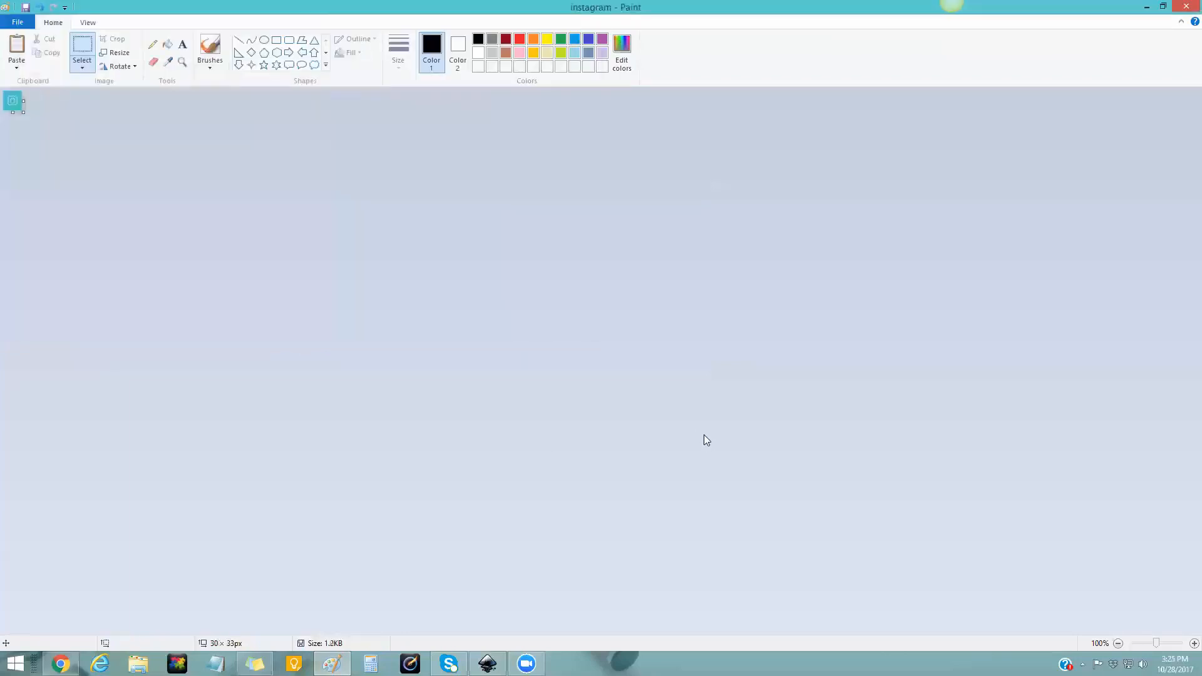
pyautogui.click(39, 7)
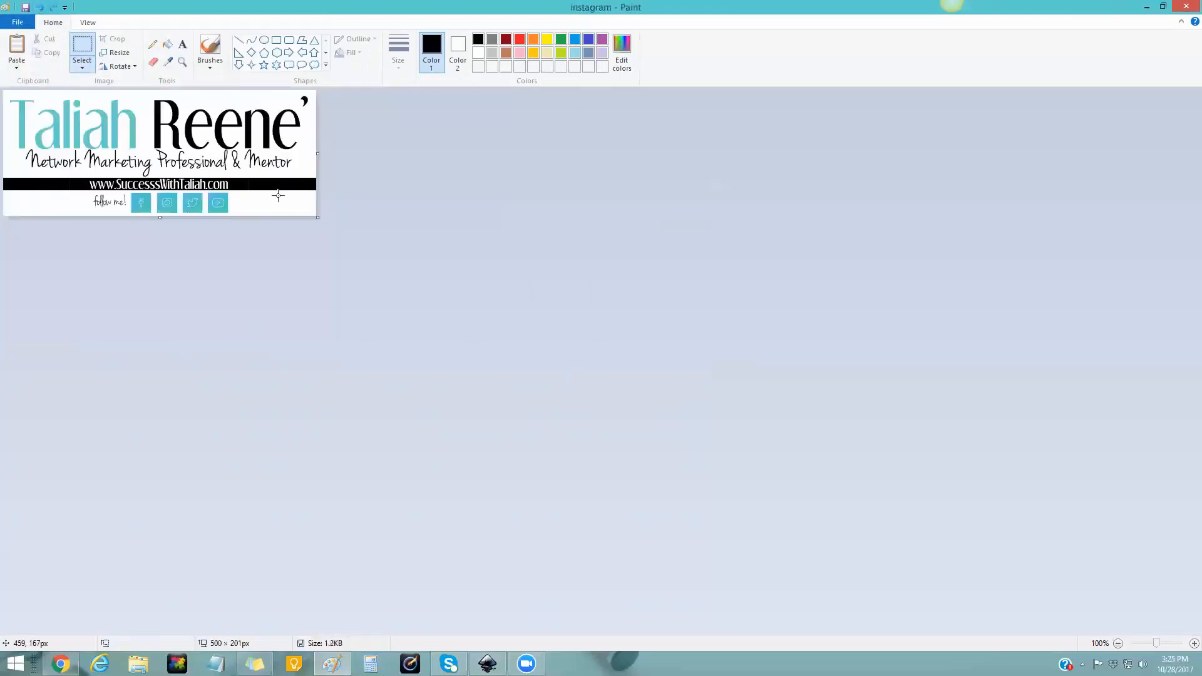
# - Crop the Twitter icon, save it as JPEG 'twitter', and paste the full banner back
pyautogui.moveTo(184, 194); pyautogui.dragTo(201, 211)
pyautogui.click(17, 22)
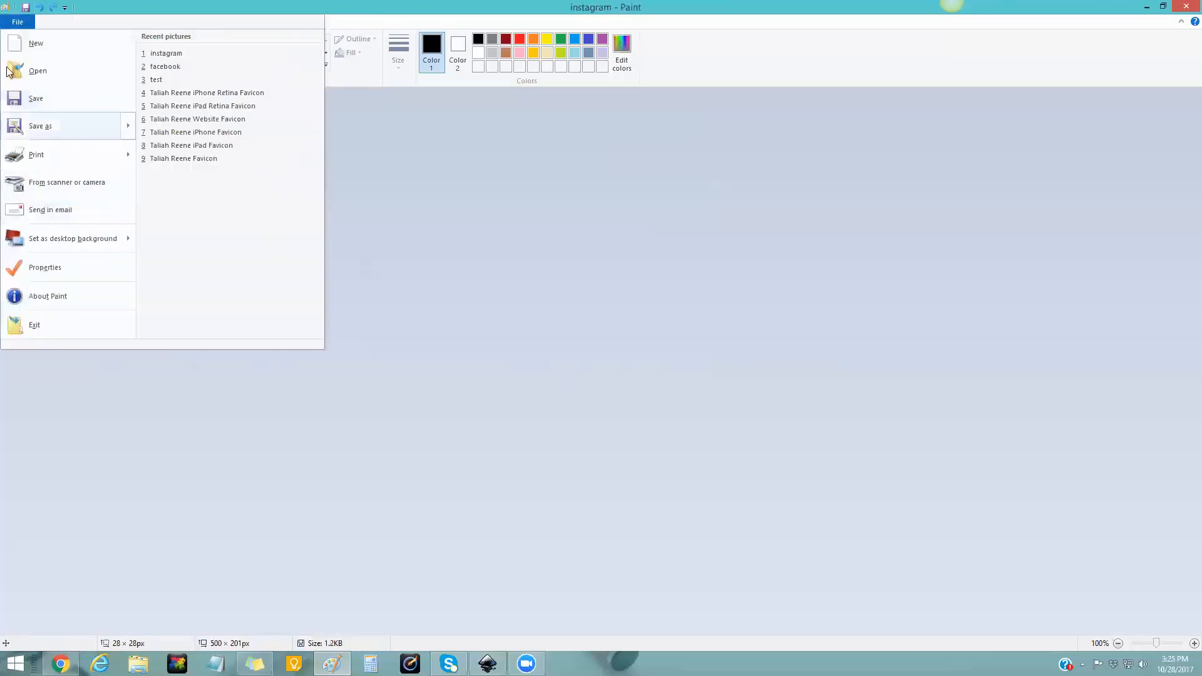
pyautogui.click(12, 22)
pyautogui.click(114, 40)
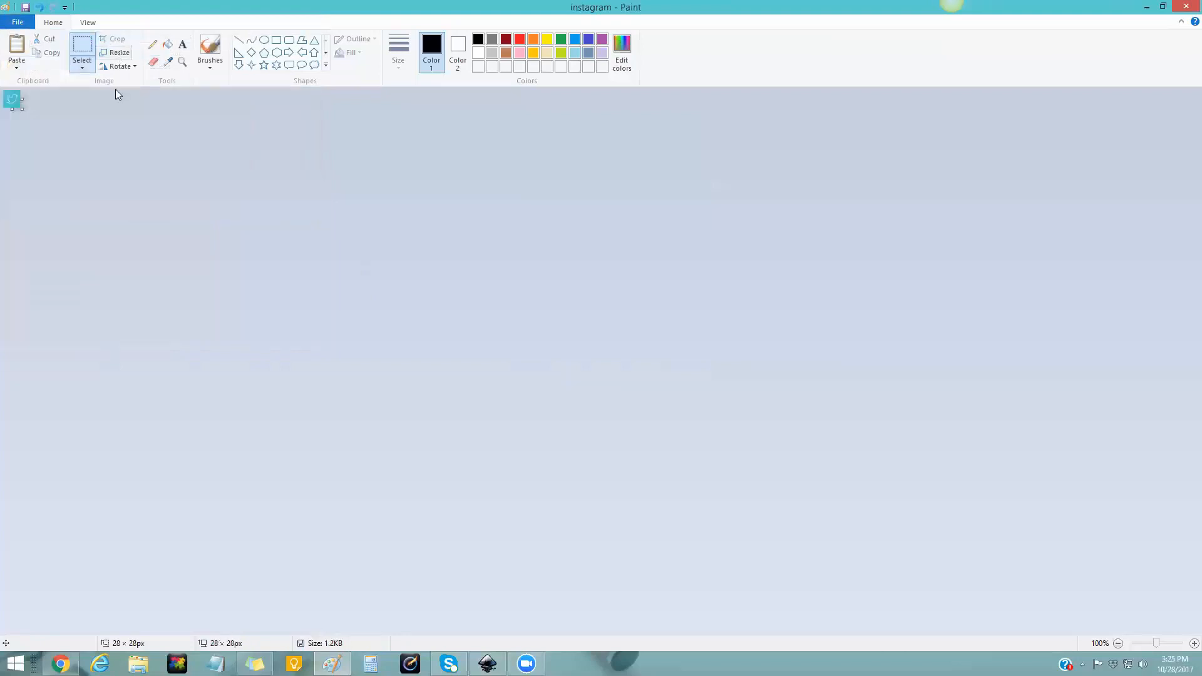
pyautogui.click(19, 25)
pyautogui.moveTo(33, 133)
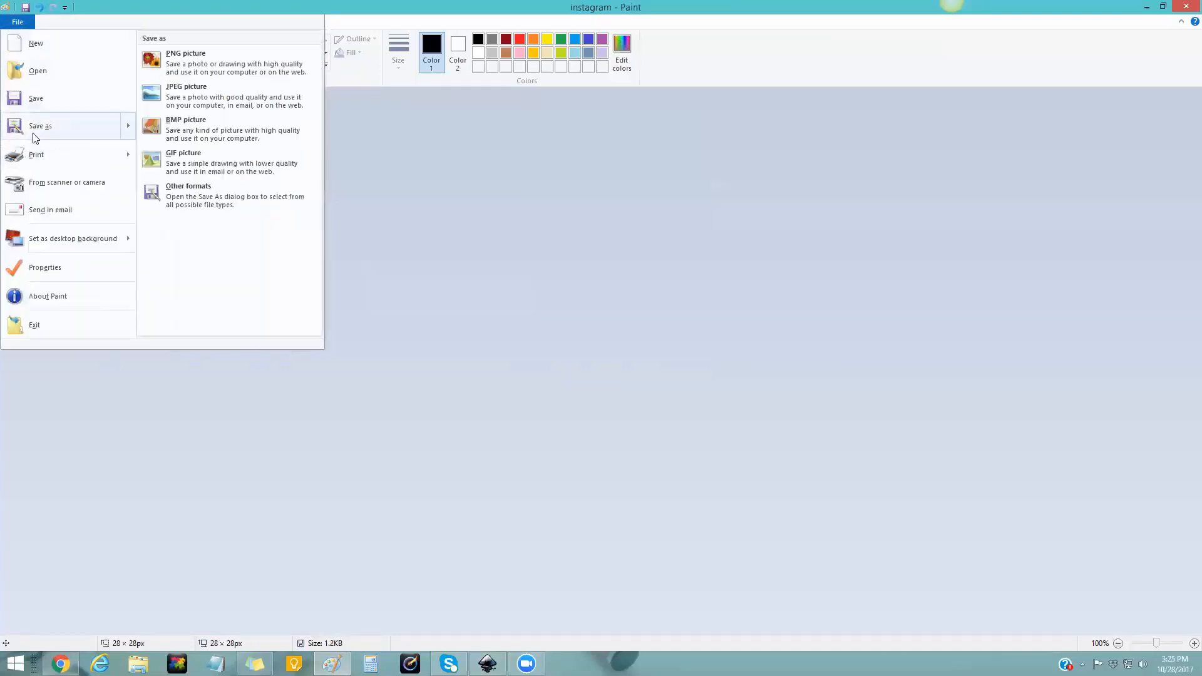
pyautogui.click(198, 108)
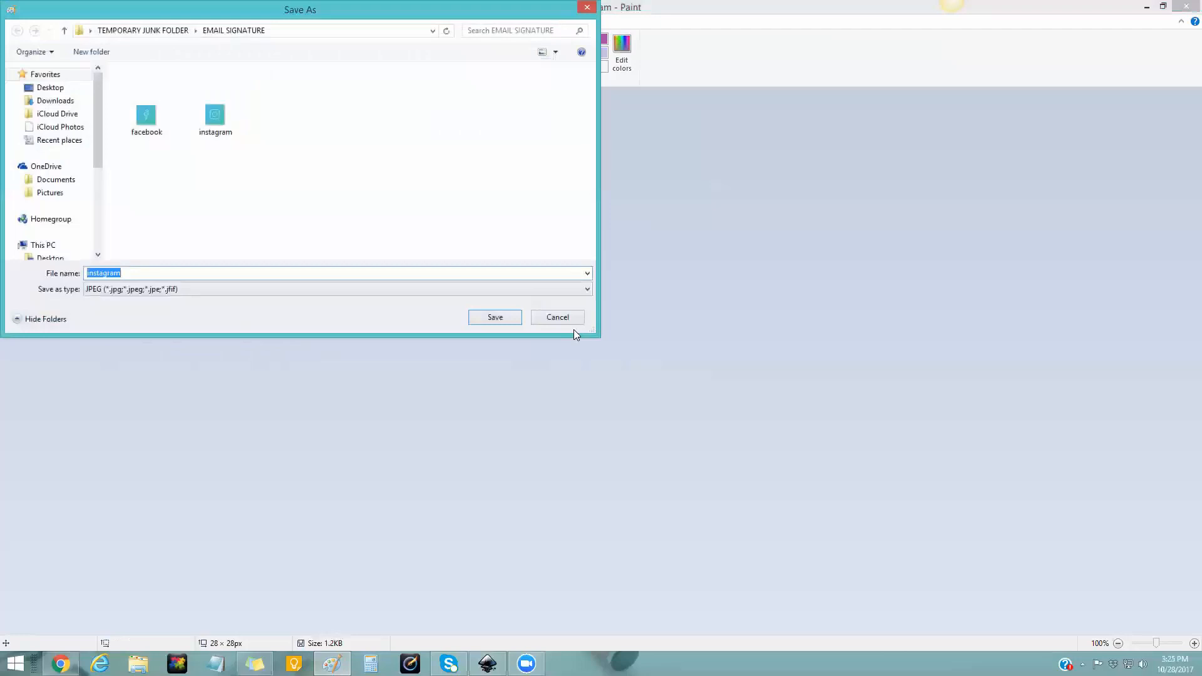
pyautogui.write('twitter')
pyautogui.press('Return')
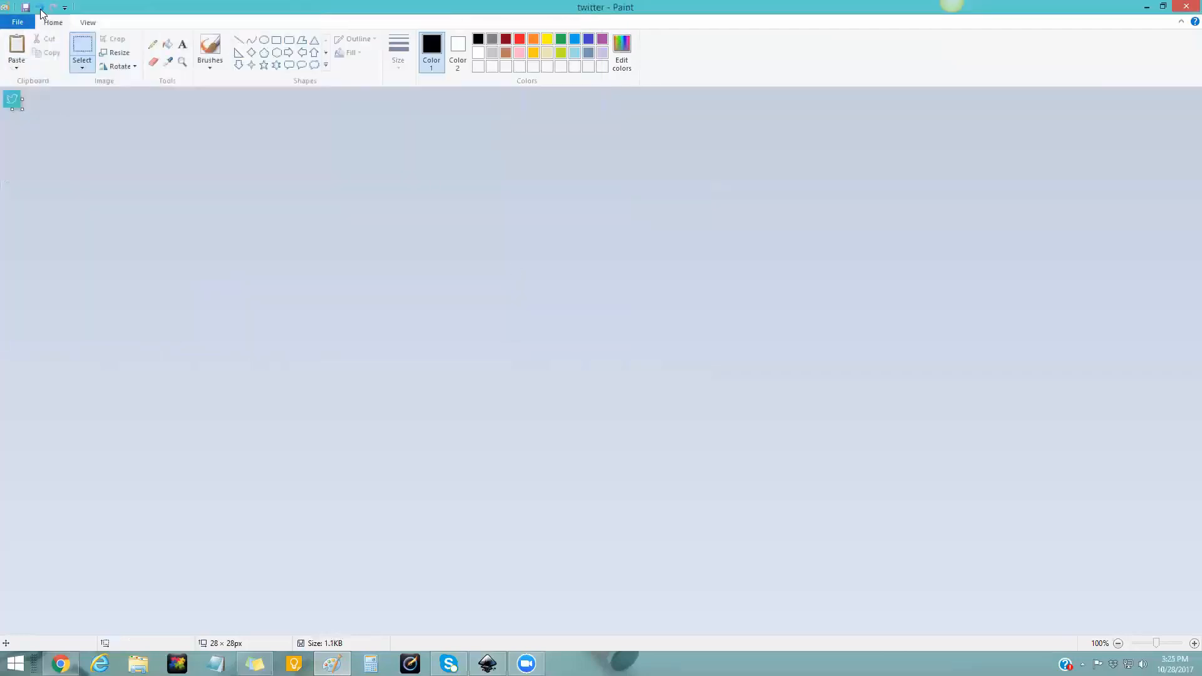
pyautogui.hotkey('ctrl', 'v')
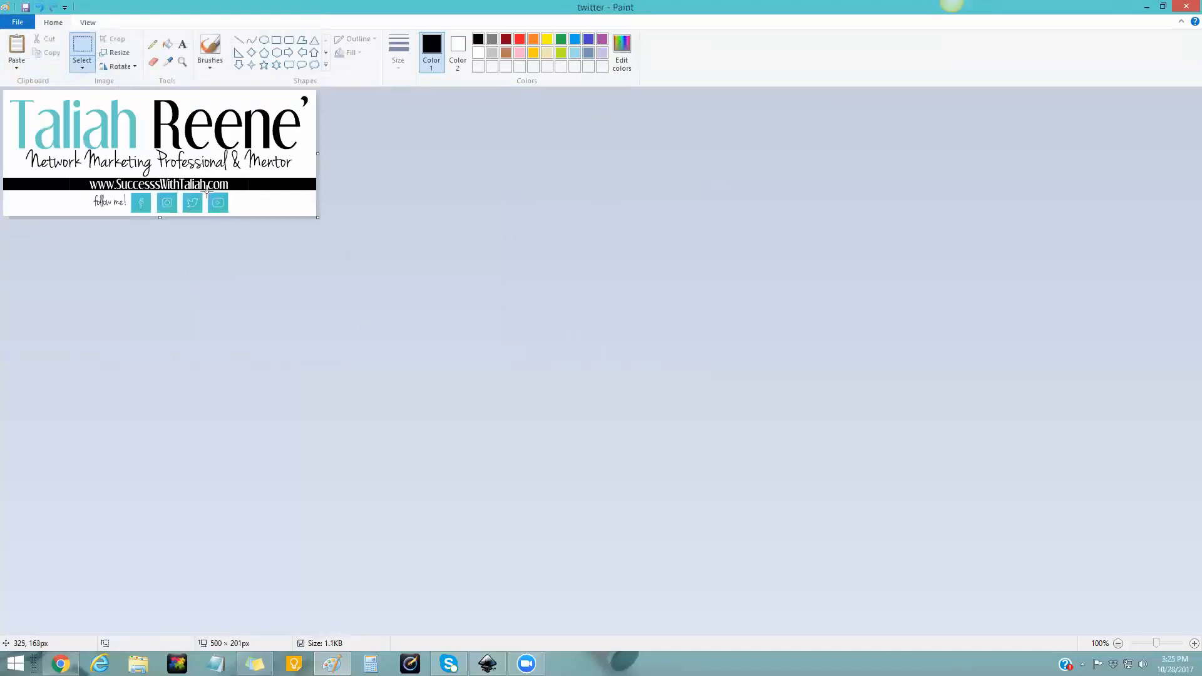
# - Crop the YouTube icon, save it as JPEG 'youtube', and paste the full banner back
pyautogui.moveTo(207, 193); pyautogui.dragTo(225, 213)
pyautogui.click(113, 38)
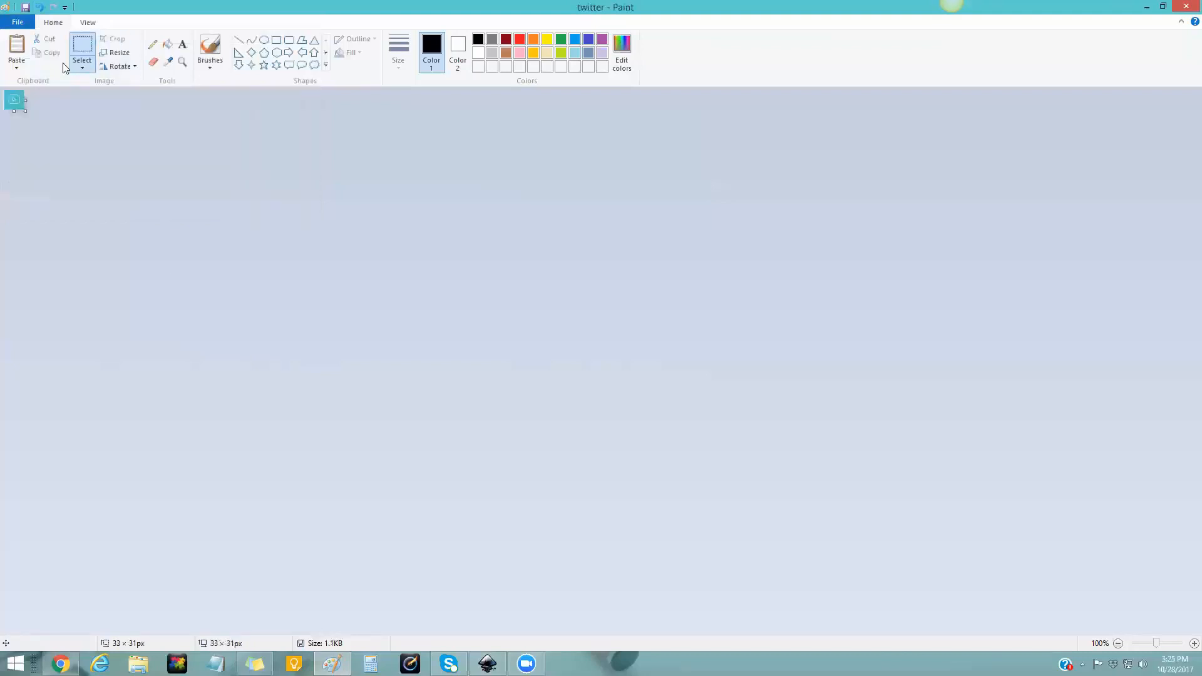
pyautogui.click(17, 22)
pyautogui.moveTo(40, 133)
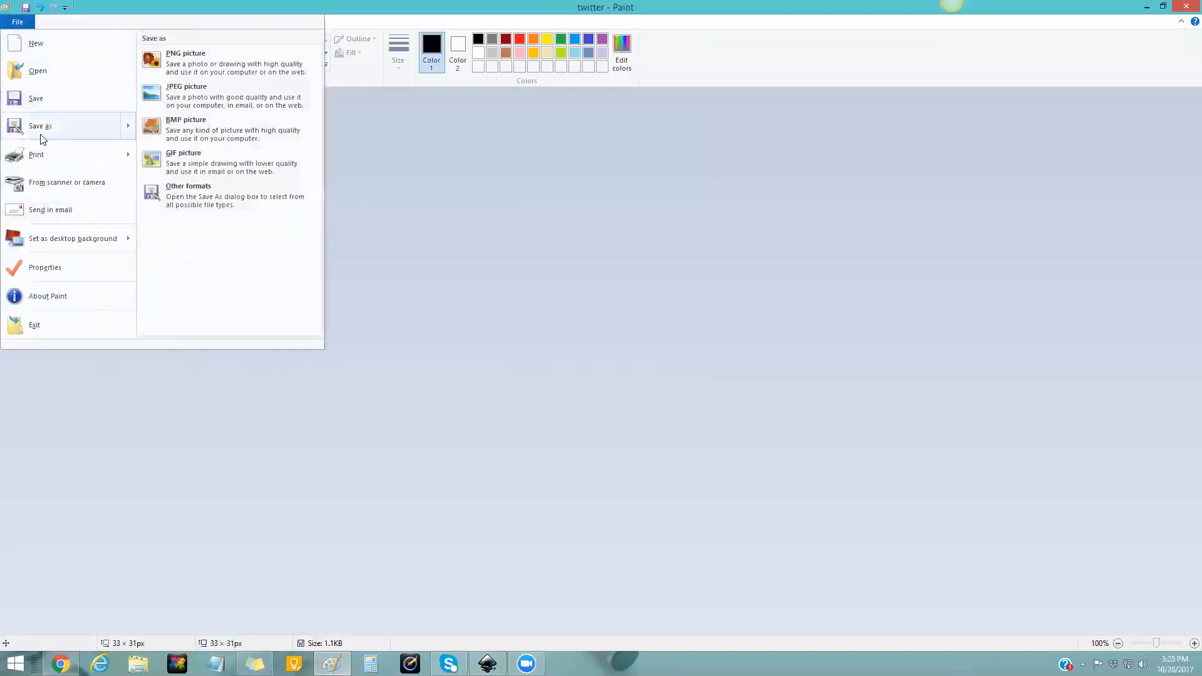
pyautogui.click(183, 102)
pyautogui.write('youtube')
pyautogui.press('Return')
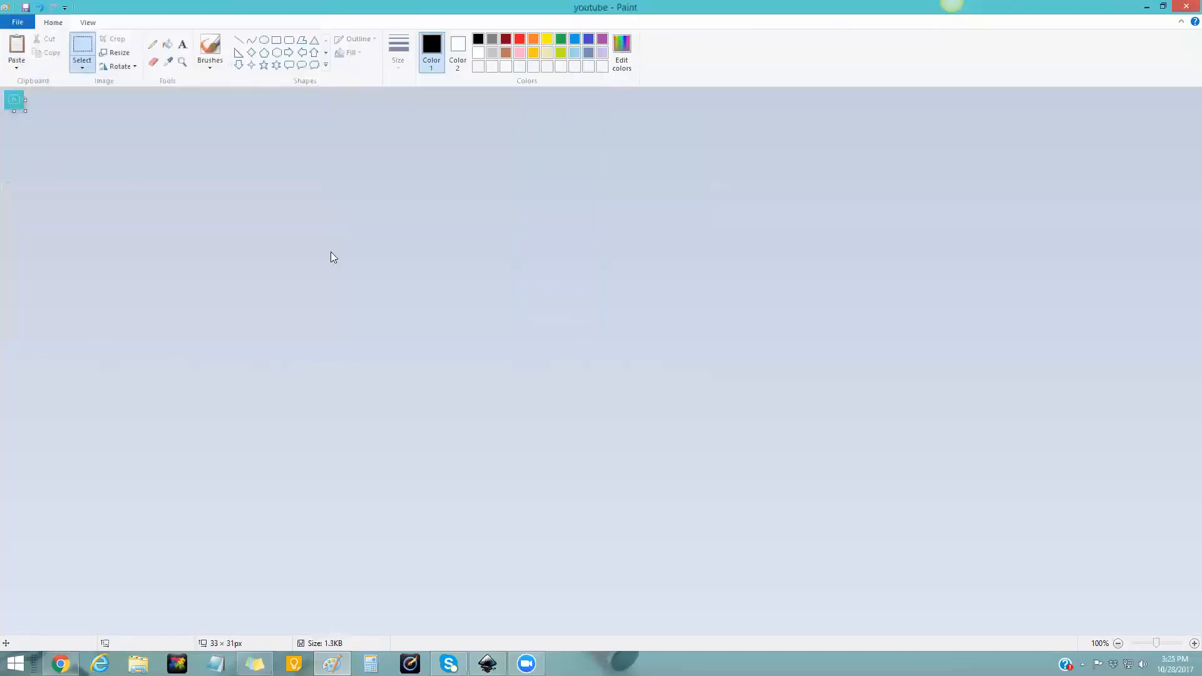
pyautogui.hotkey('ctrl', 'v')
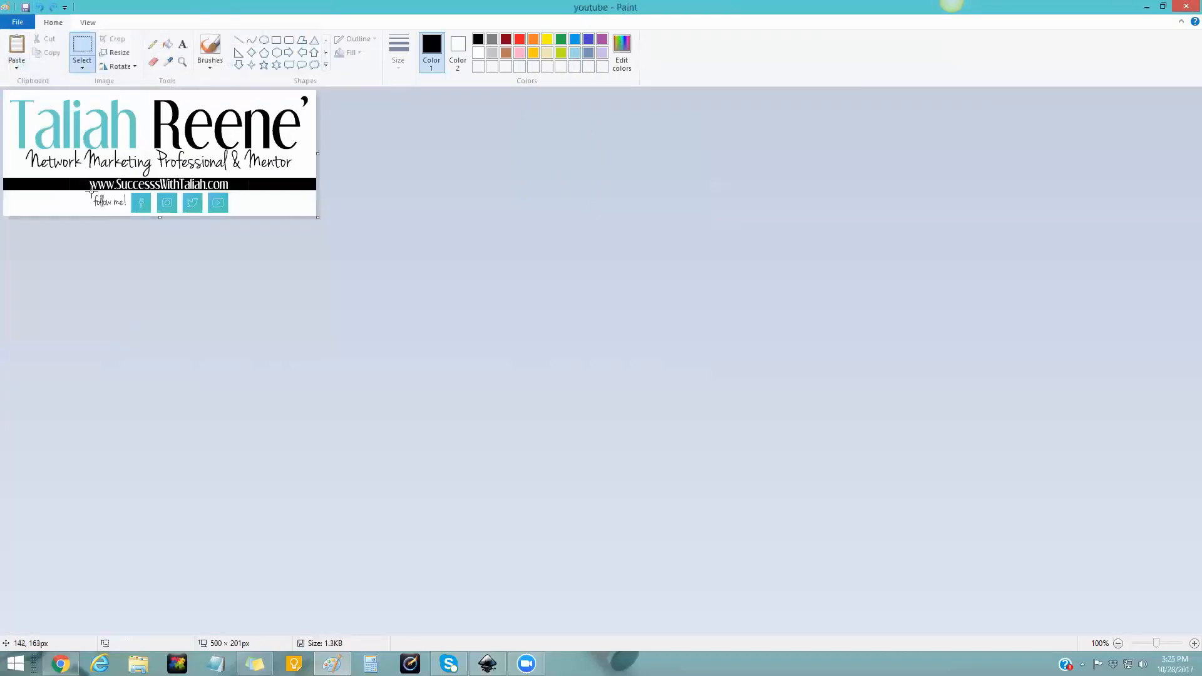
# - Crop the 'follow me!' text, save it as JPEG 'follow me', and undo the crop
pyautogui.moveTo(91, 192); pyautogui.dragTo(127, 211)
pyautogui.click(114, 39)
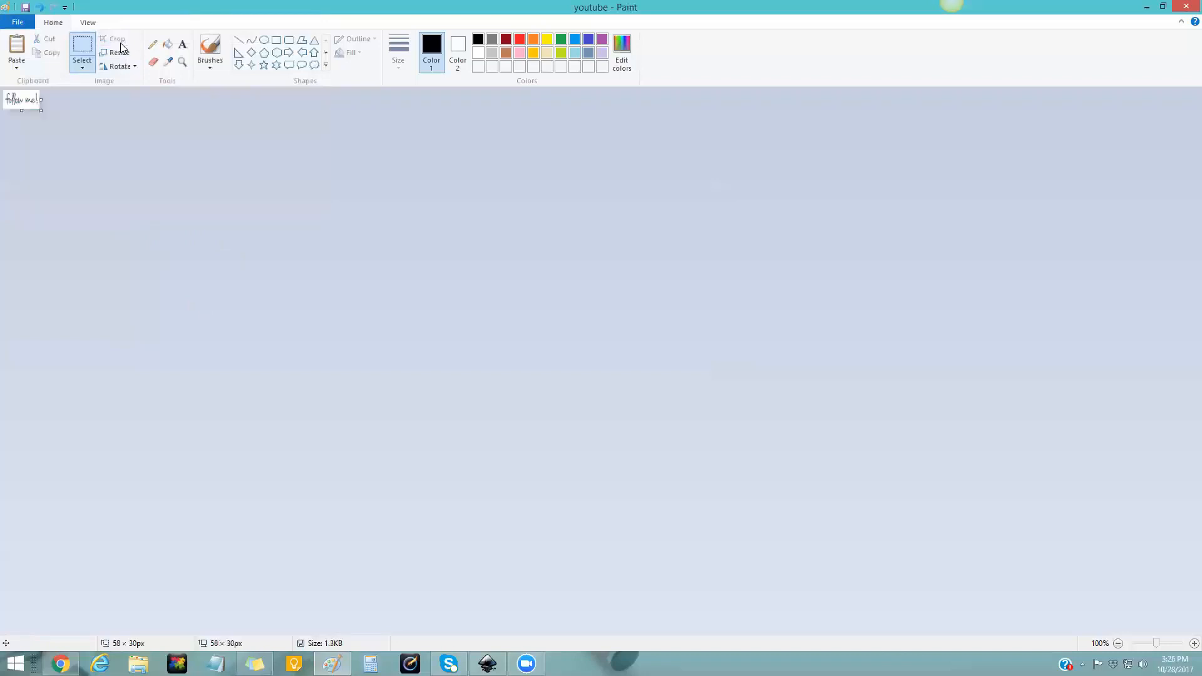
pyautogui.click(18, 29)
pyautogui.moveTo(69, 126)
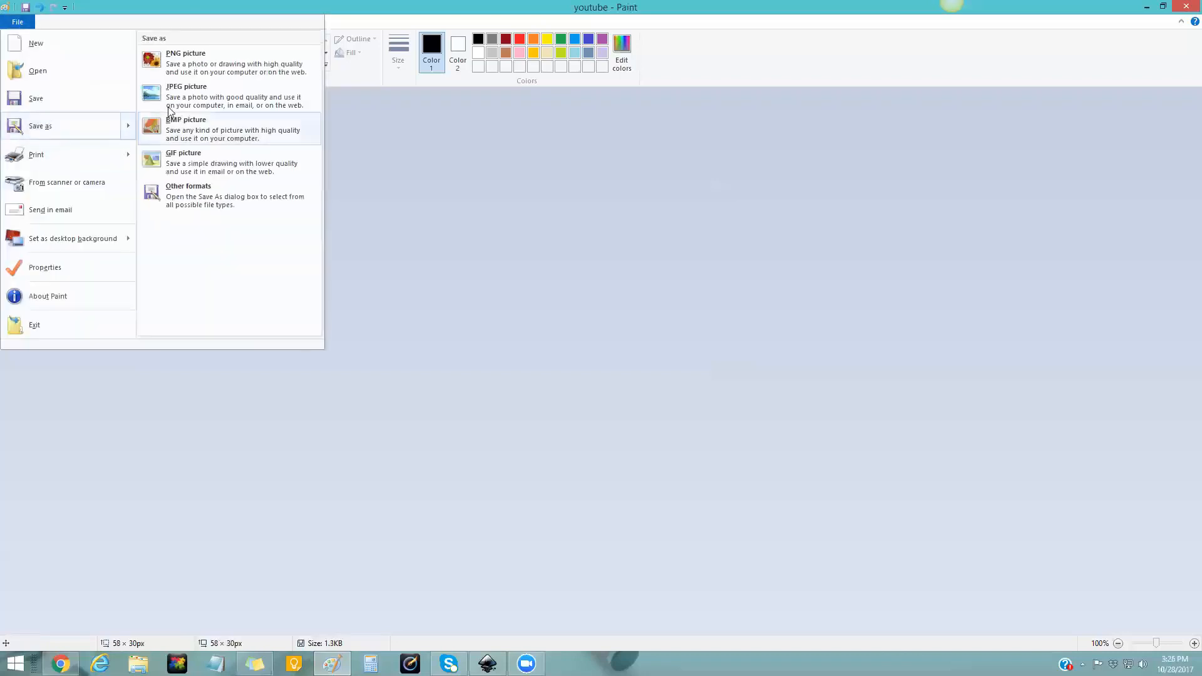
pyautogui.click(171, 106)
pyautogui.write('follow me')
pyautogui.press('Return')
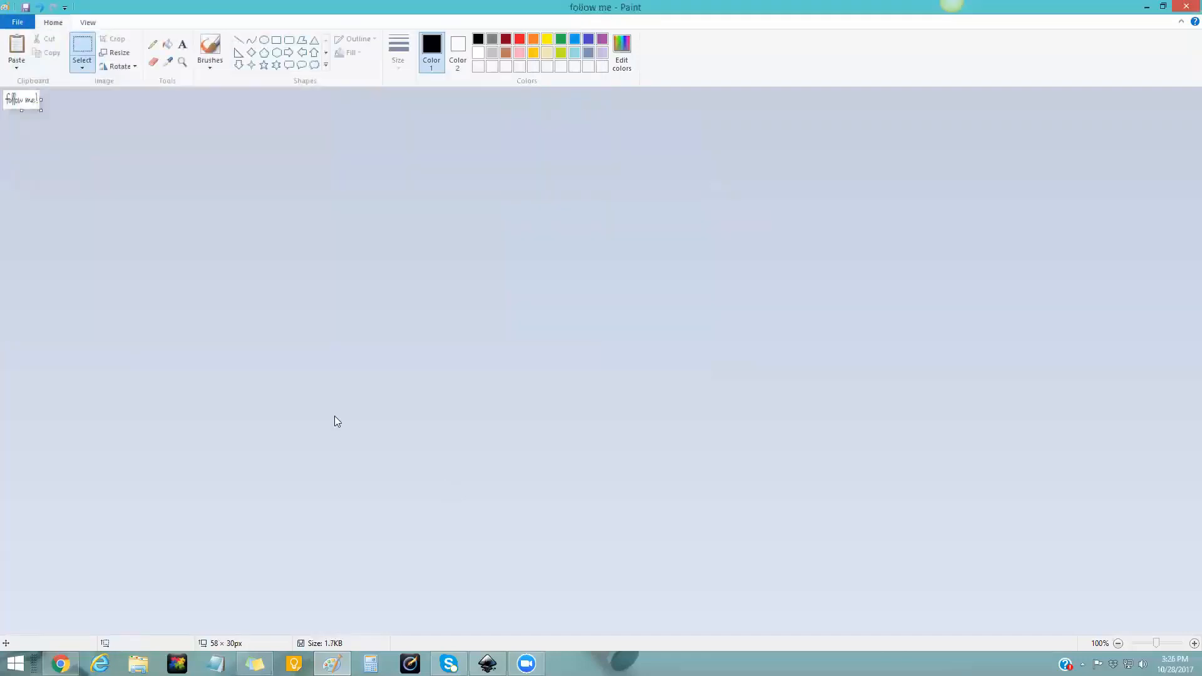
pyautogui.click(39, 7)
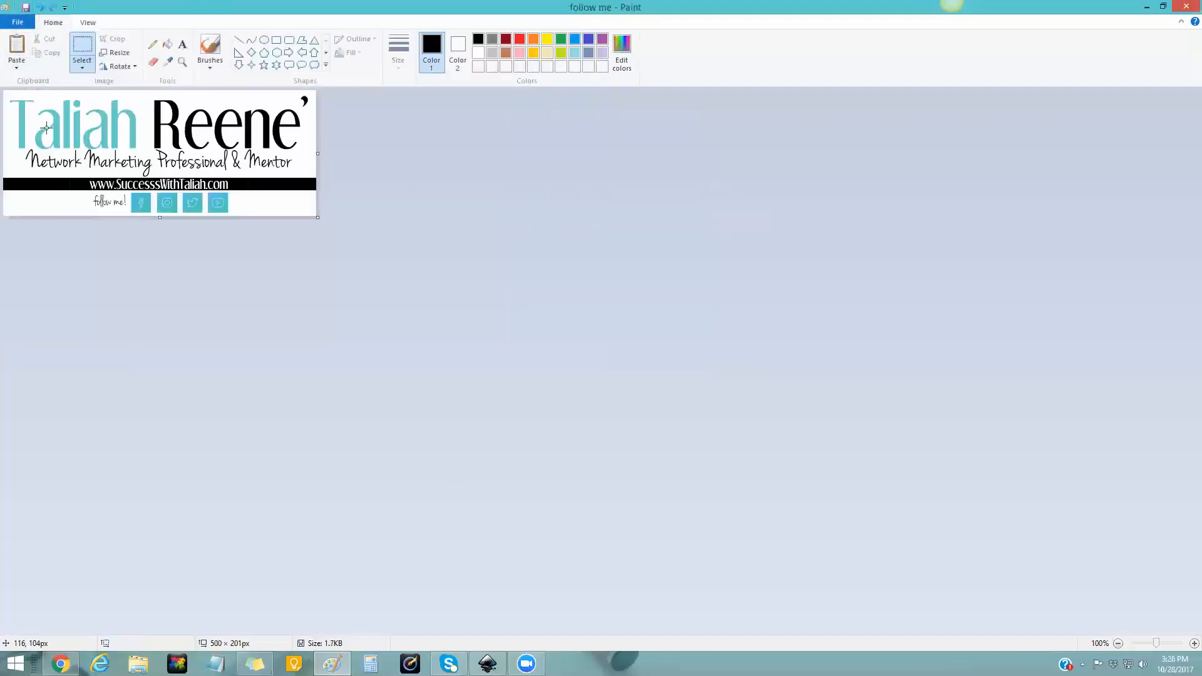
# - Crop the 499 × 156 px logo header and save it as JPEG 'logo'
pyautogui.moveTo(7, 94)
pyautogui.mouseDown()
pyautogui.moveTo(9, 186)
pyautogui.moveTo(316, 189)
pyautogui.mouseUp()
pyautogui.moveTo(316, 192); pyautogui.dragTo(316, 191)
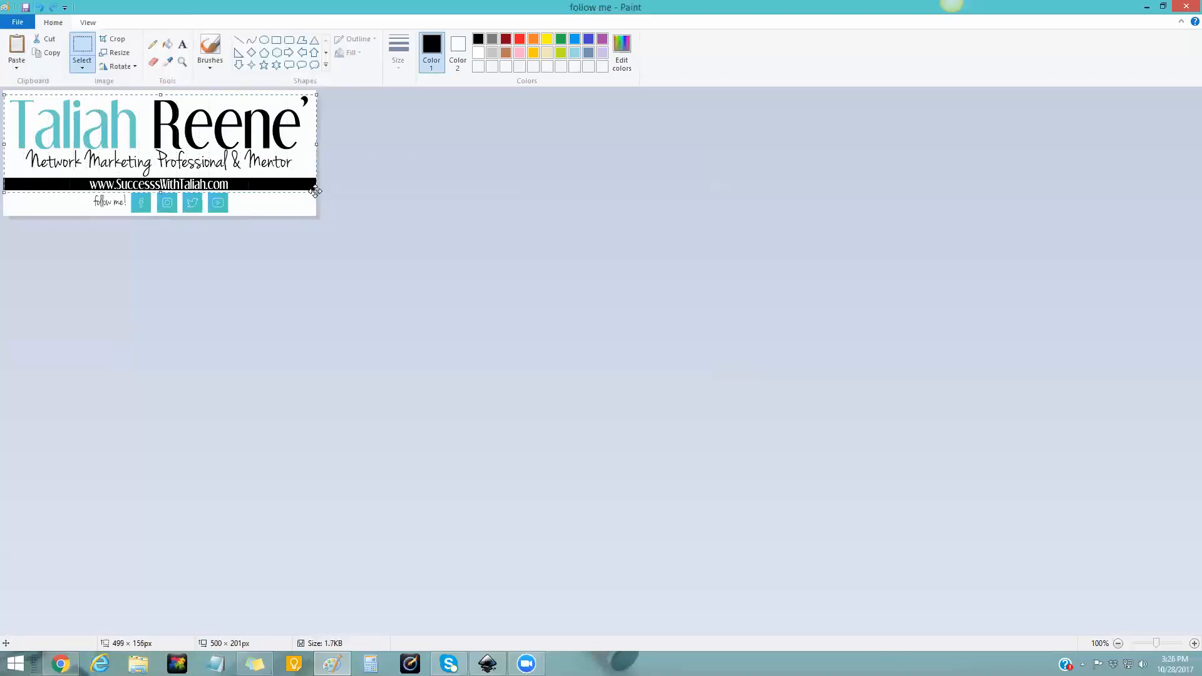
pyautogui.click(116, 38)
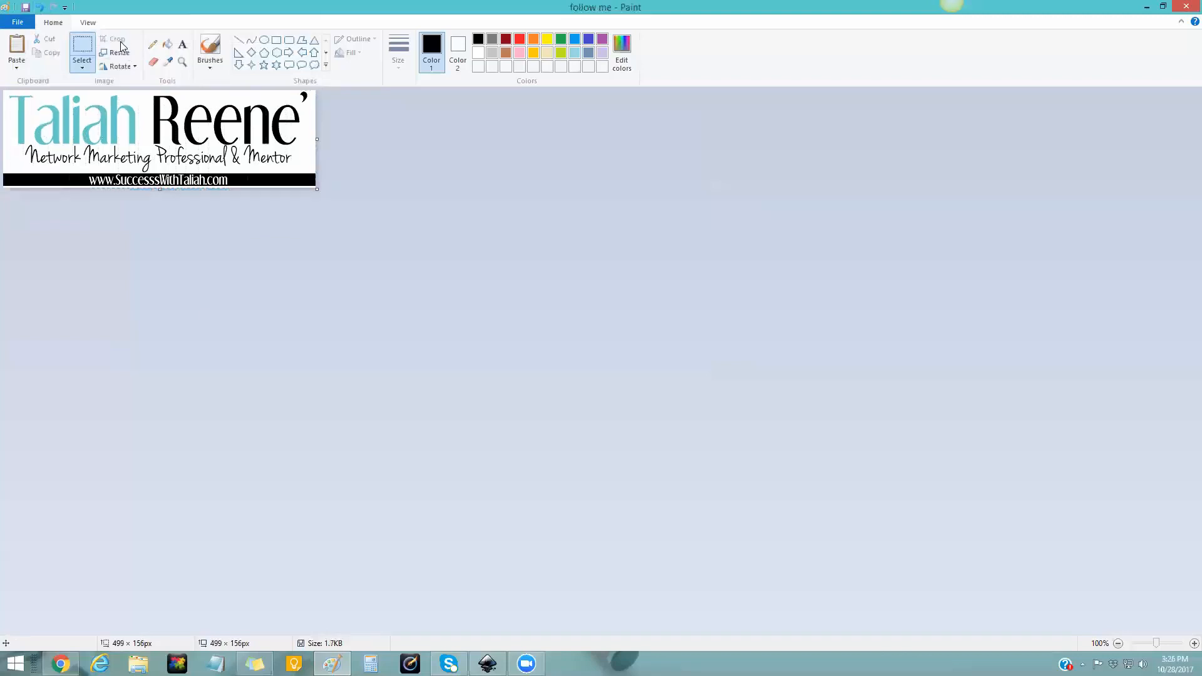
pyautogui.click(19, 22)
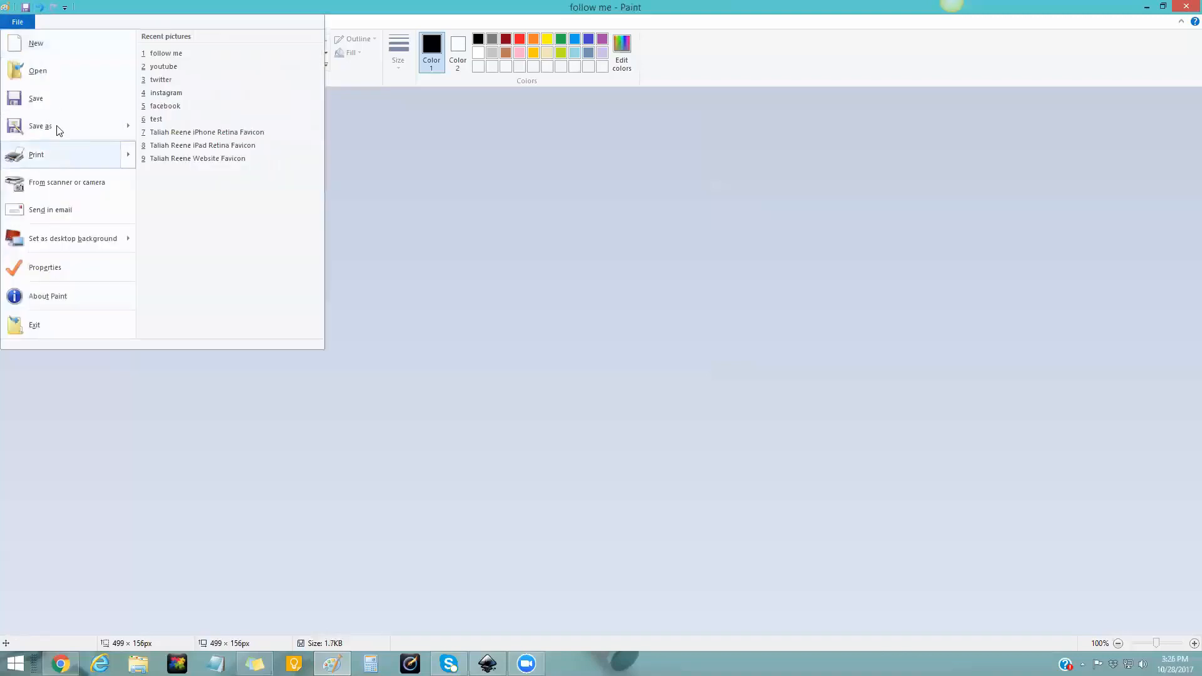
pyautogui.moveTo(56, 126)
pyautogui.click(167, 100)
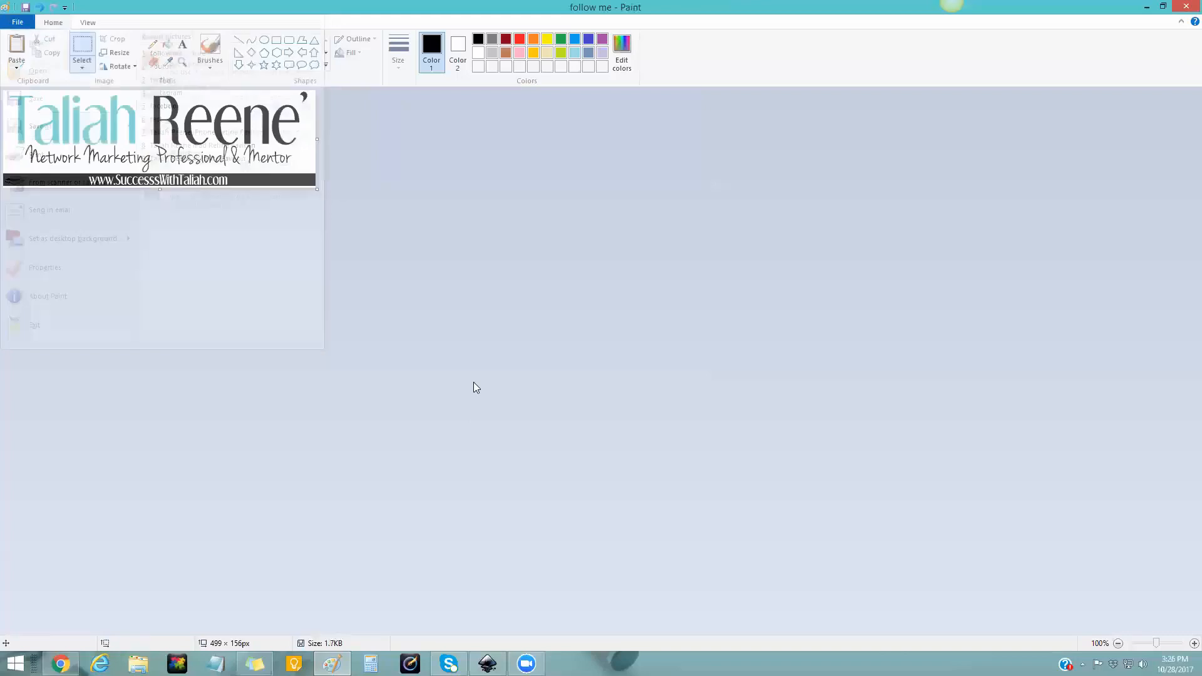
pyautogui.write('logo')
pyautogui.press('Return')
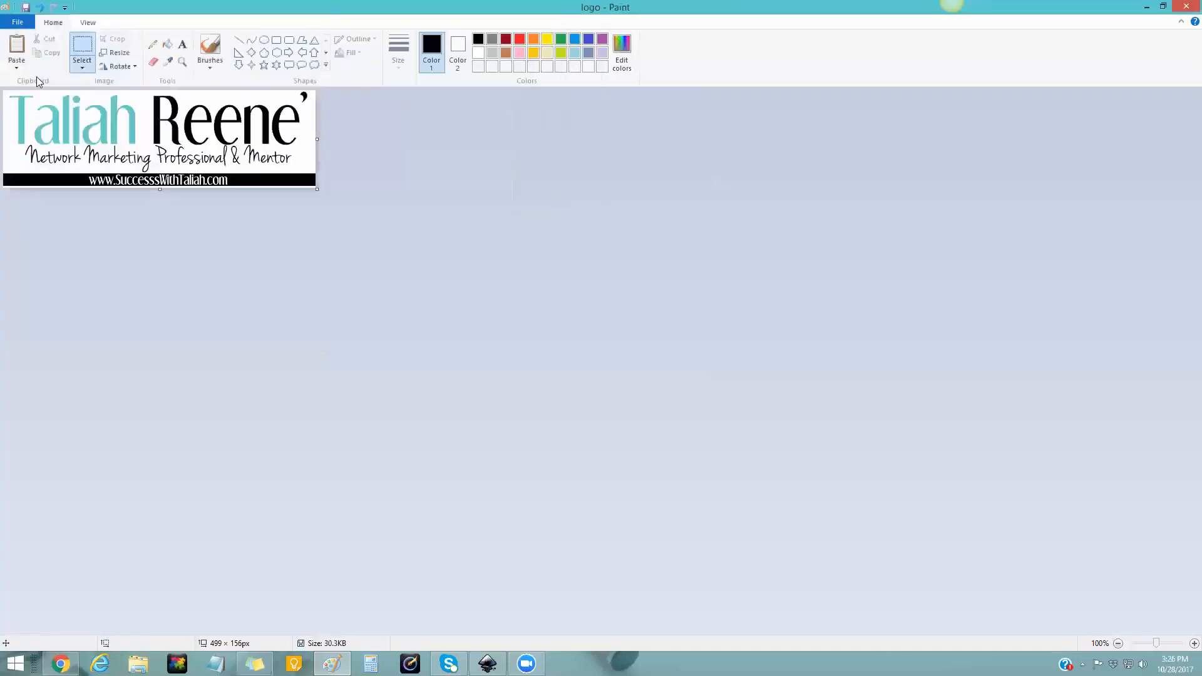
# - Restore the full banner, minimize Paint, and open a new Chrome tab
pyautogui.click(39, 8)
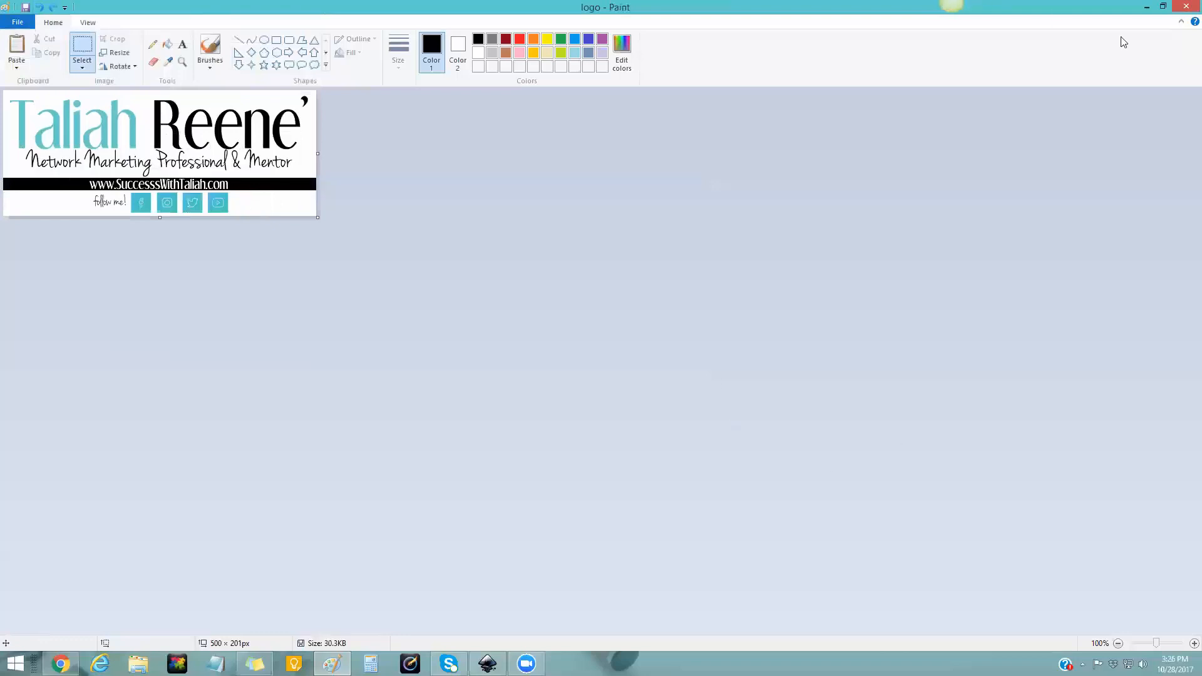
pyautogui.click(1145, 7)
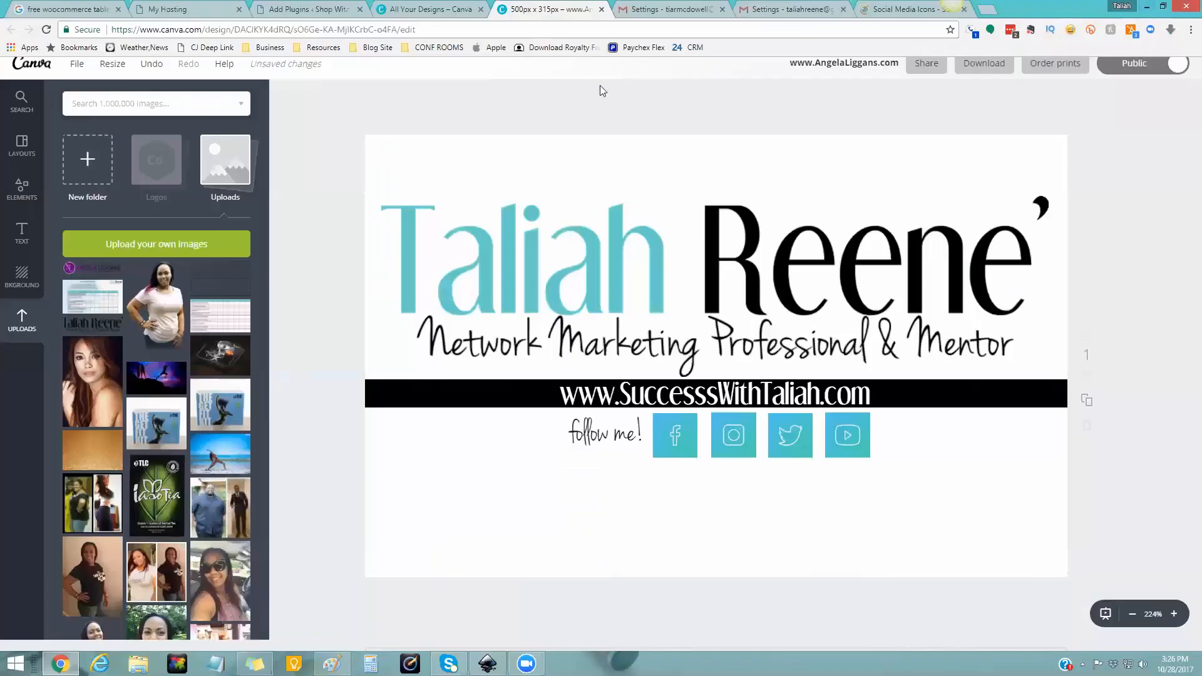
pyautogui.click(987, 11)
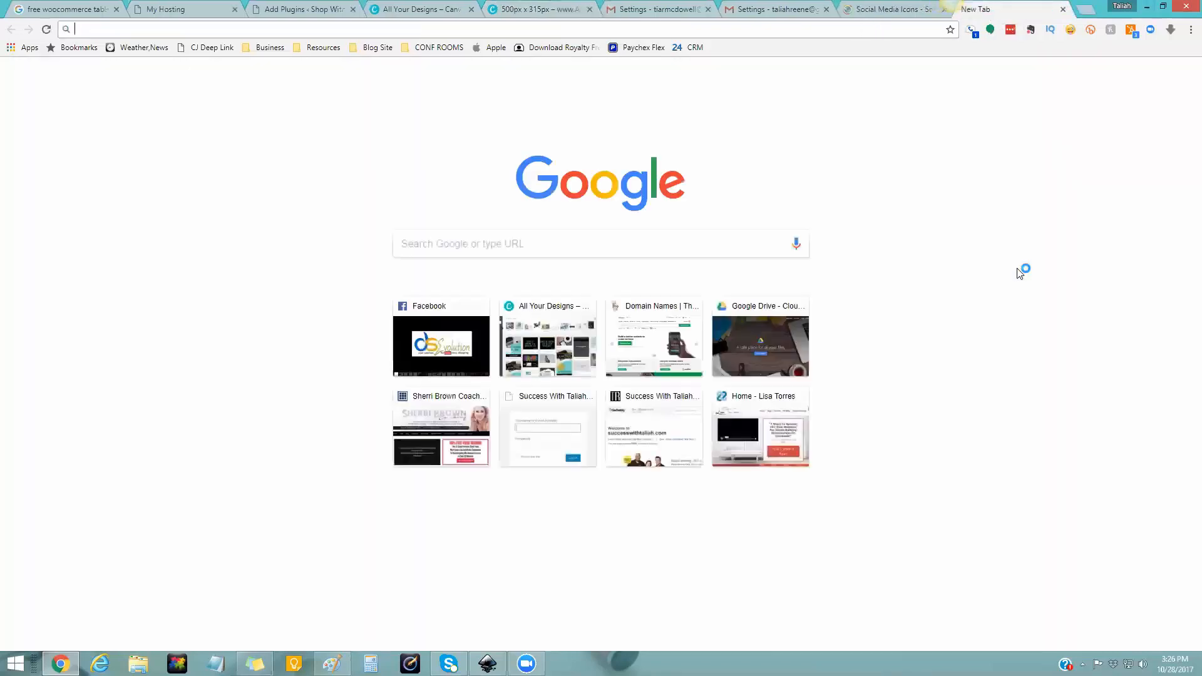
# - Go to postimages.org by entering 'postimage' in the address bar
pyautogui.write('po')
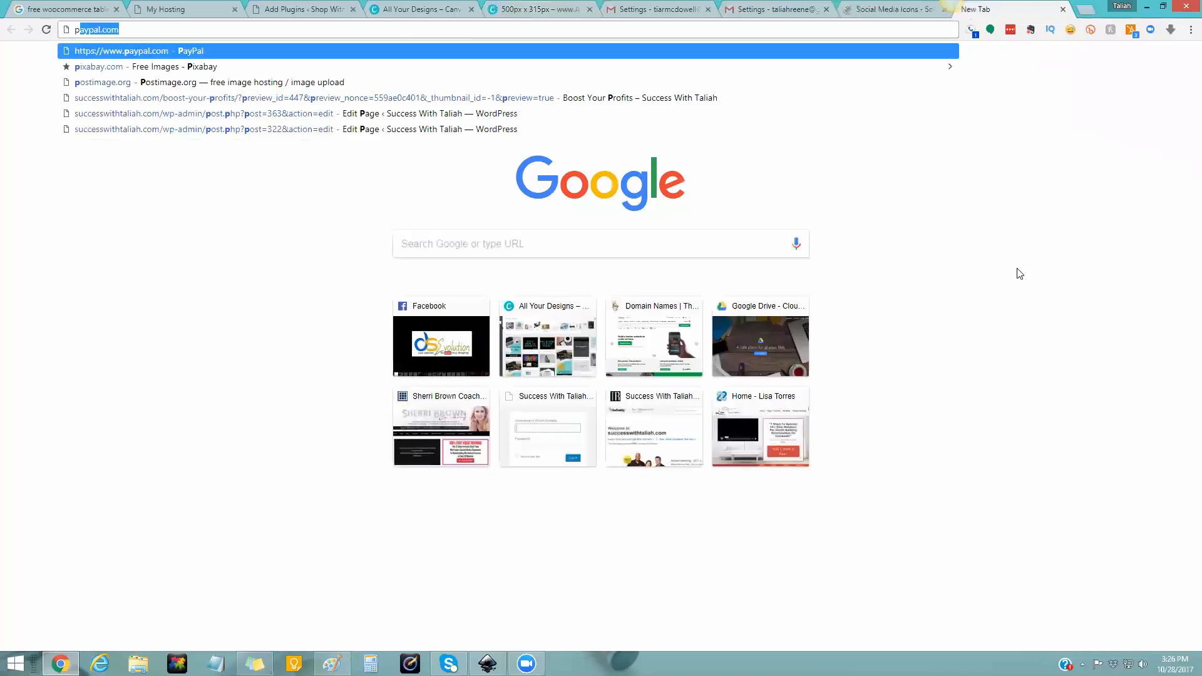
pyautogui.write('stimage')
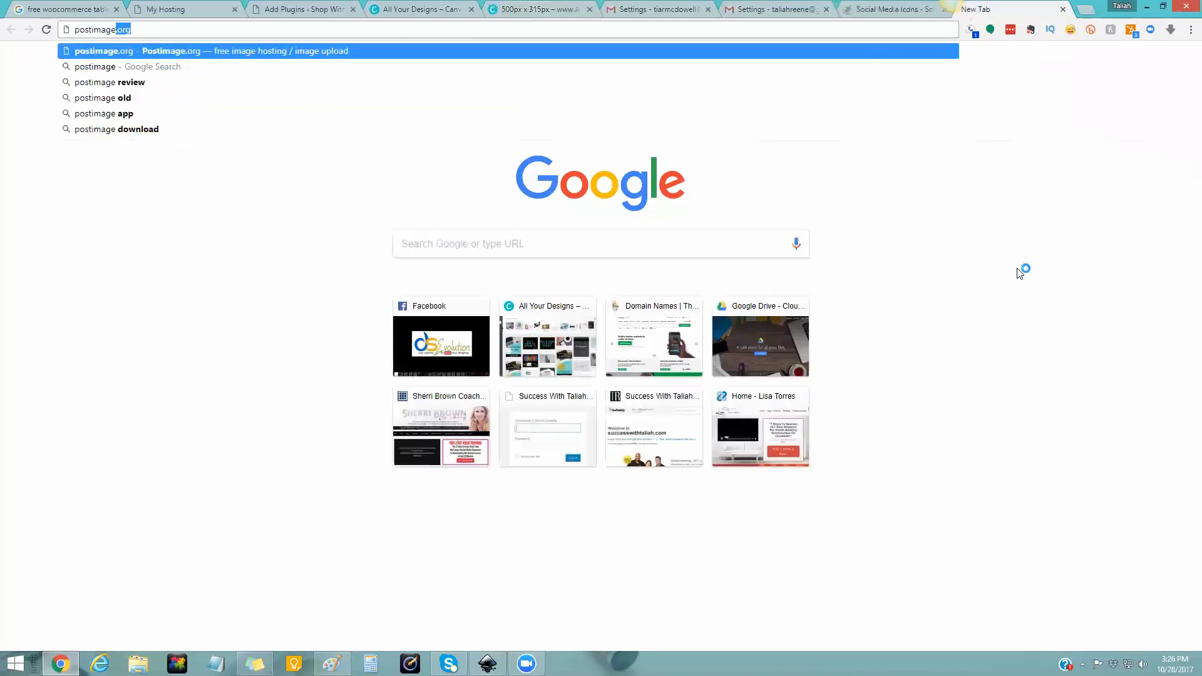
pyautogui.press('Return')
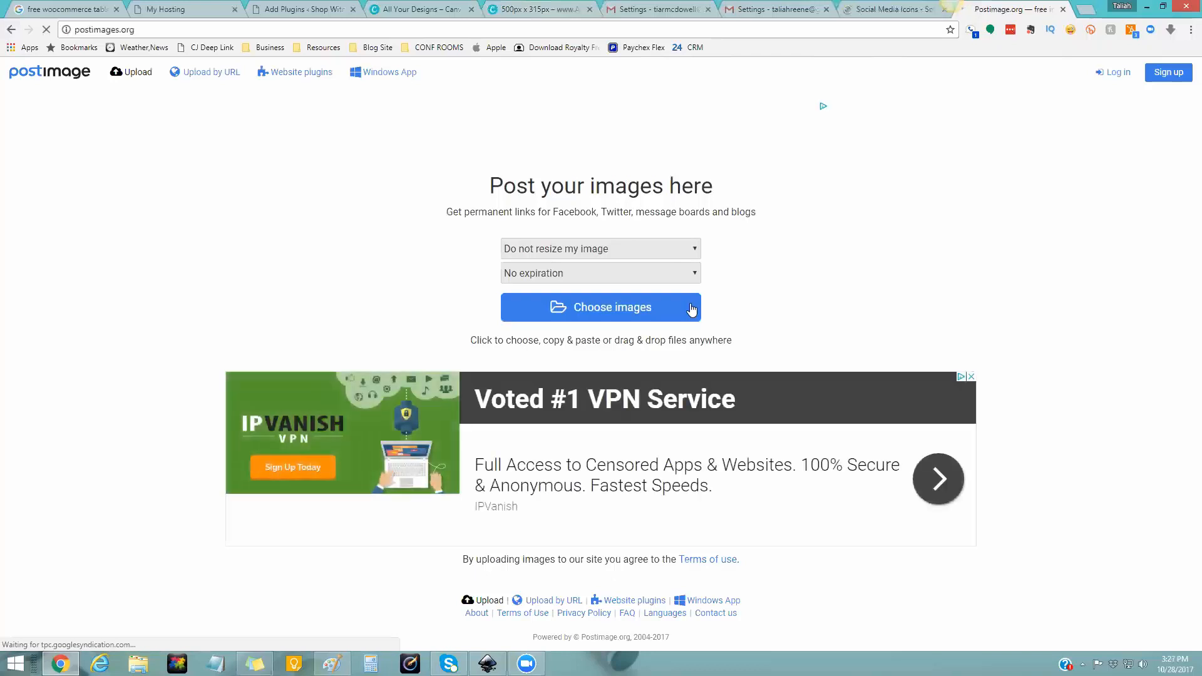
# - Choose all six JPEGs in the EMAIL SIGNATURE folder for upload to Postimage
pyautogui.click(611, 309)
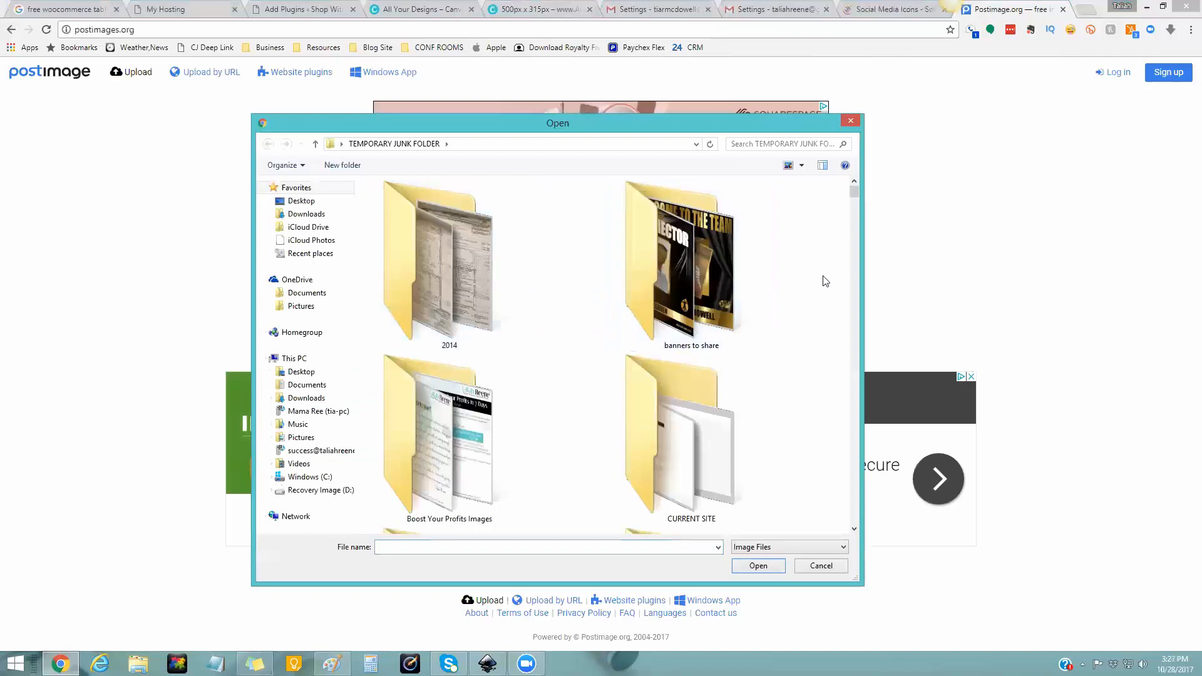
pyautogui.scroll(-2, 825, 281)
pyautogui.scroll(-3, 824, 281)
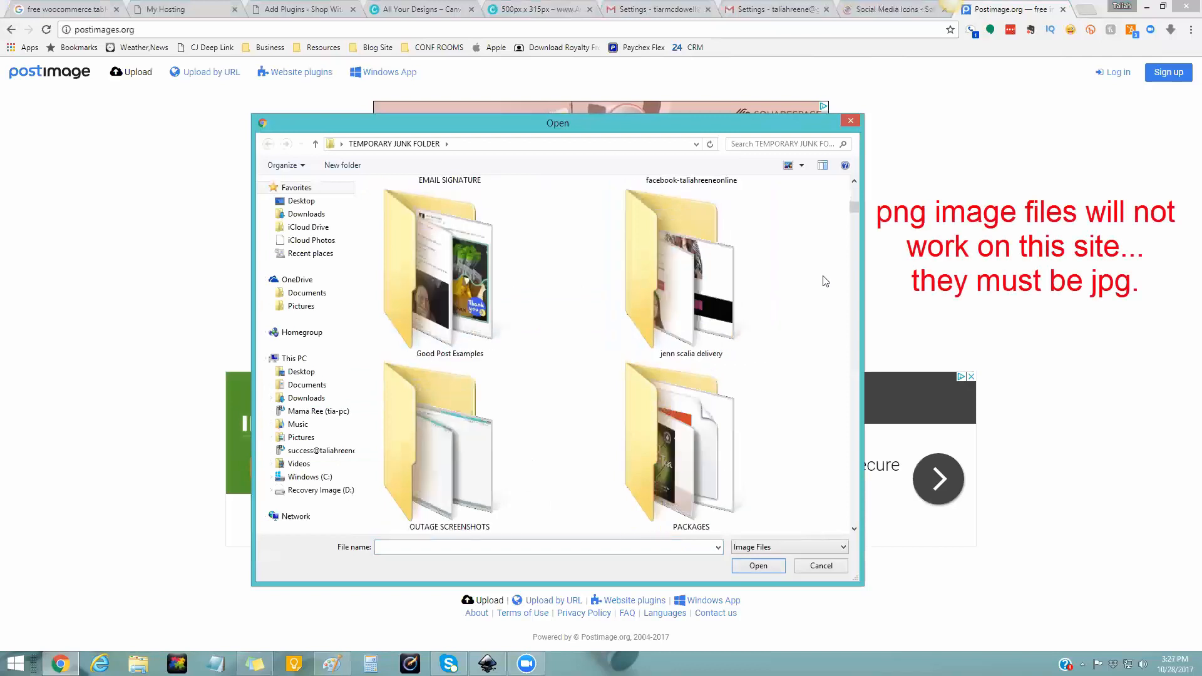
pyautogui.scroll(-1, 825, 281)
pyautogui.scroll(-1, 825, 281)
pyautogui.scroll(6, 825, 281)
pyautogui.scroll(-1, 825, 282)
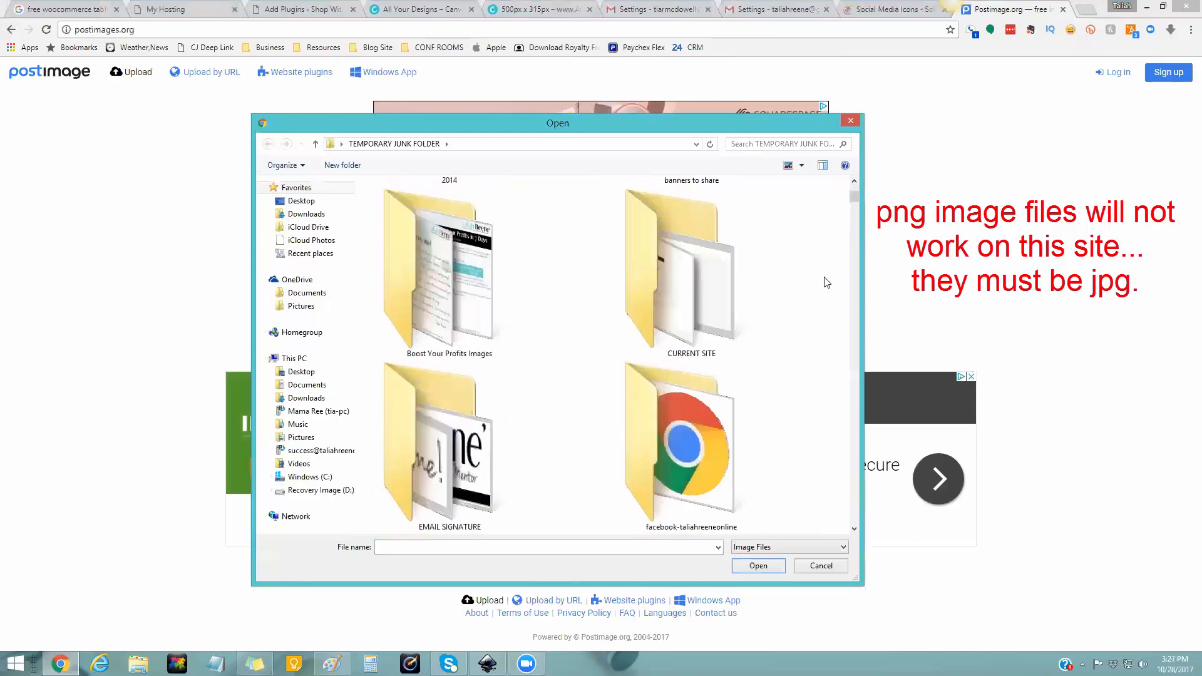
pyautogui.doubleClick(510, 289)
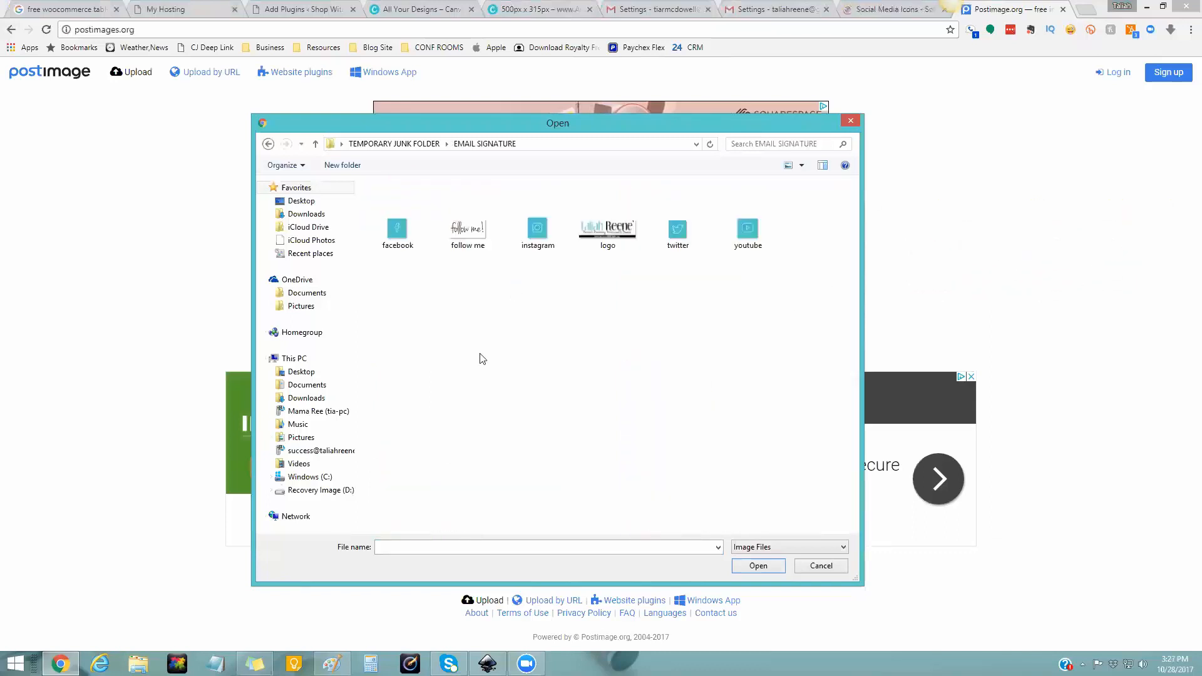
pyautogui.click(399, 225)
pyautogui.hotkey('ctrl', 'a')
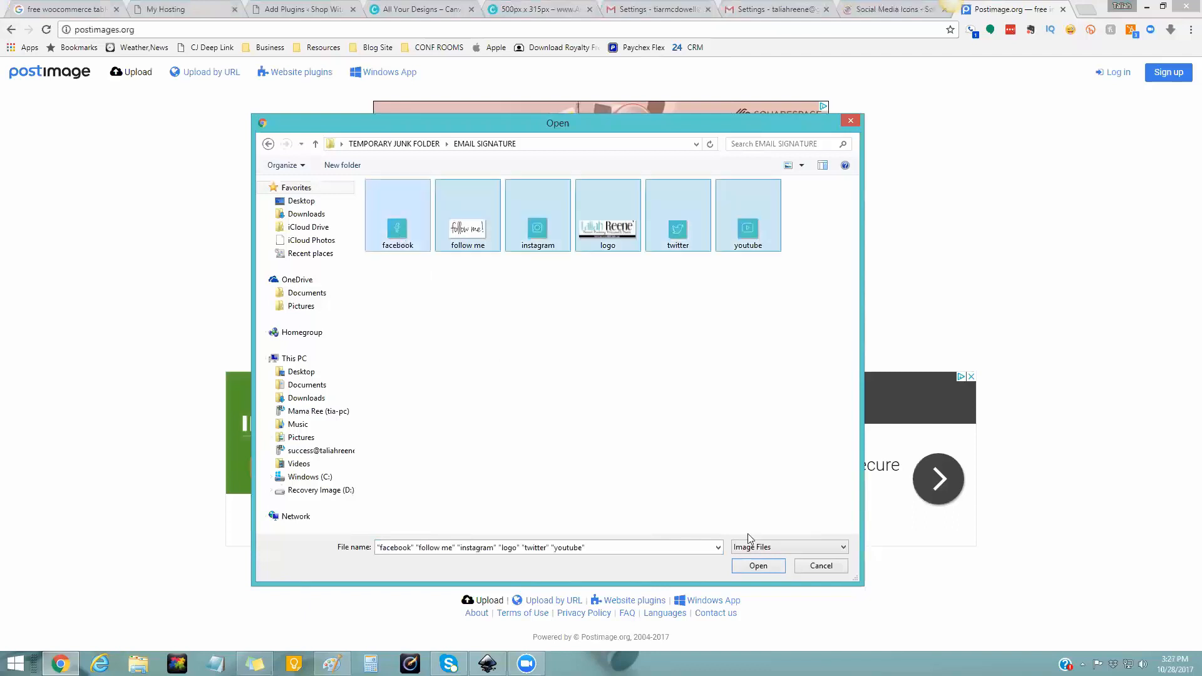
pyautogui.click(771, 566)
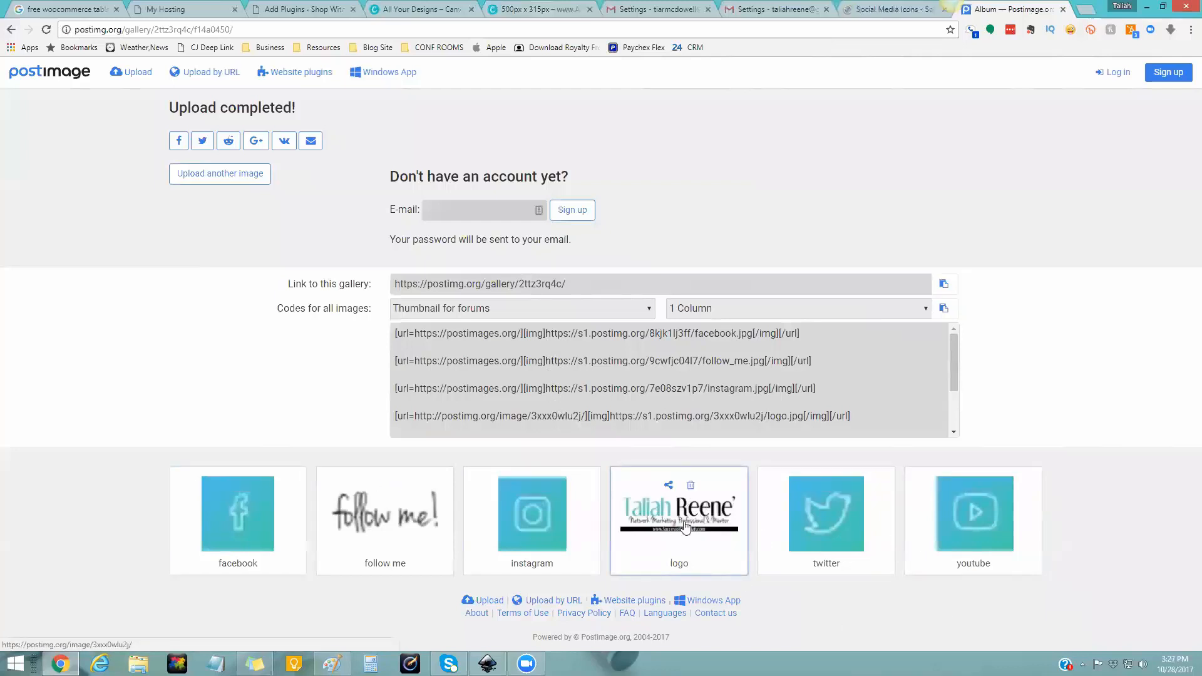
# - Copy the logo image's direct link and return to the Gmail settings
pyautogui.click(668, 486)
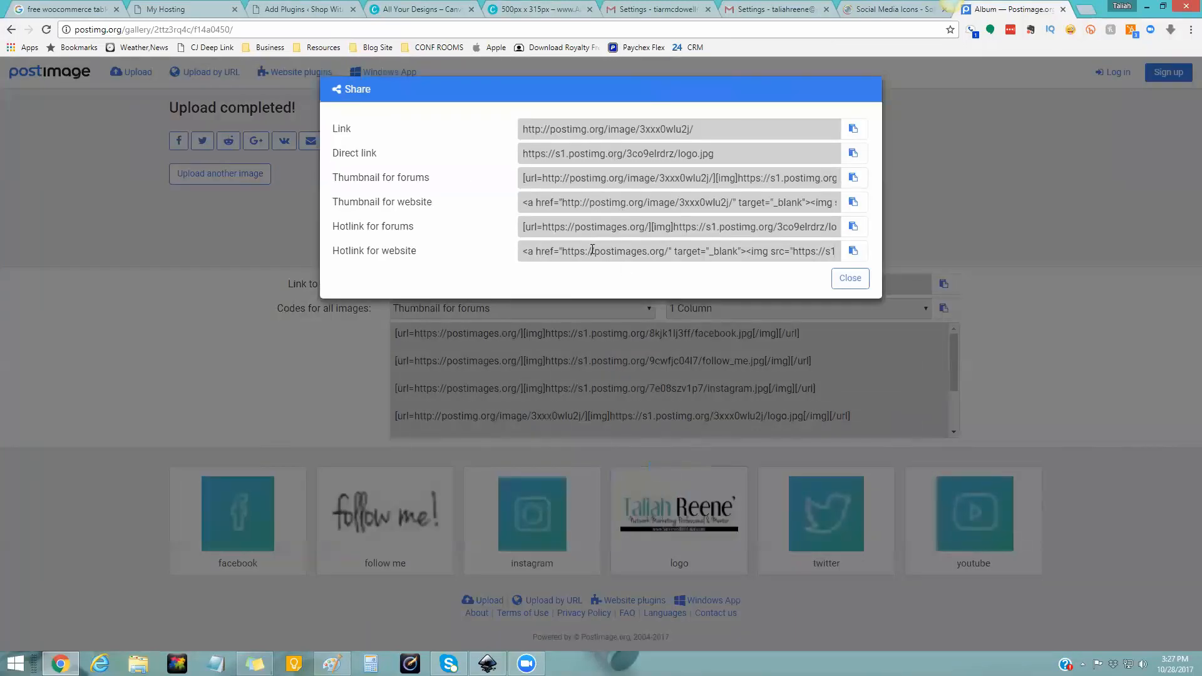
pyautogui.tripleClick(352, 154)
pyautogui.click(730, 156)
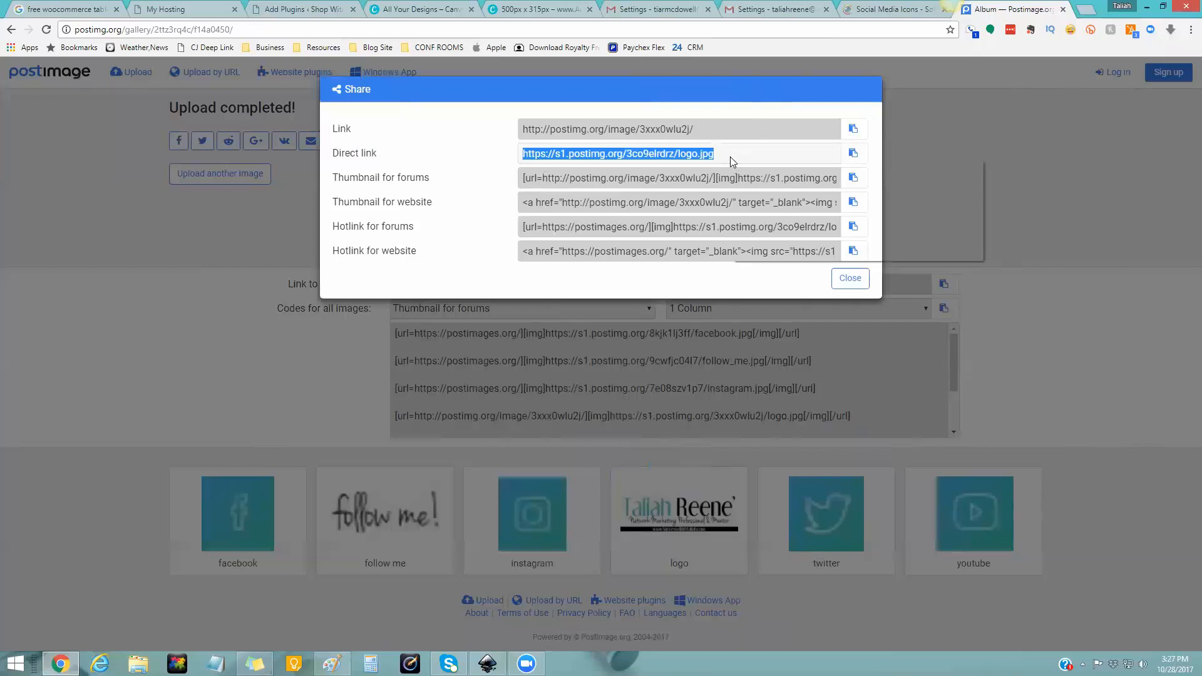
pyautogui.rightClick(730, 156)
pyautogui.click(763, 168)
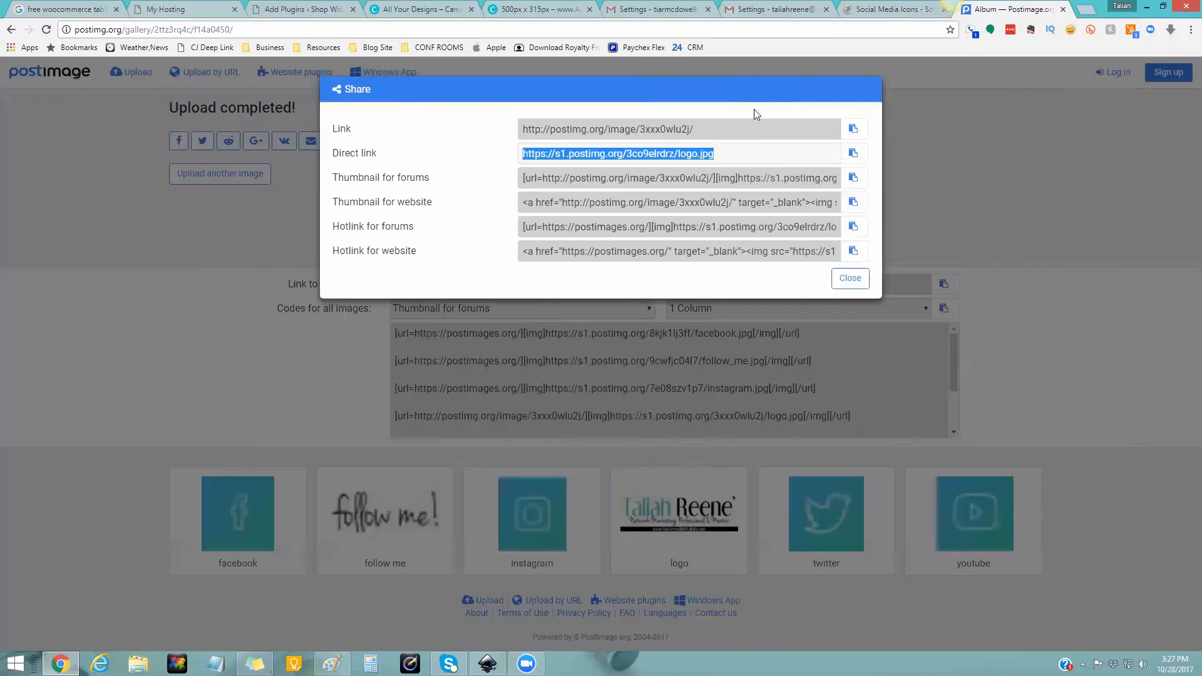
pyautogui.click(744, 10)
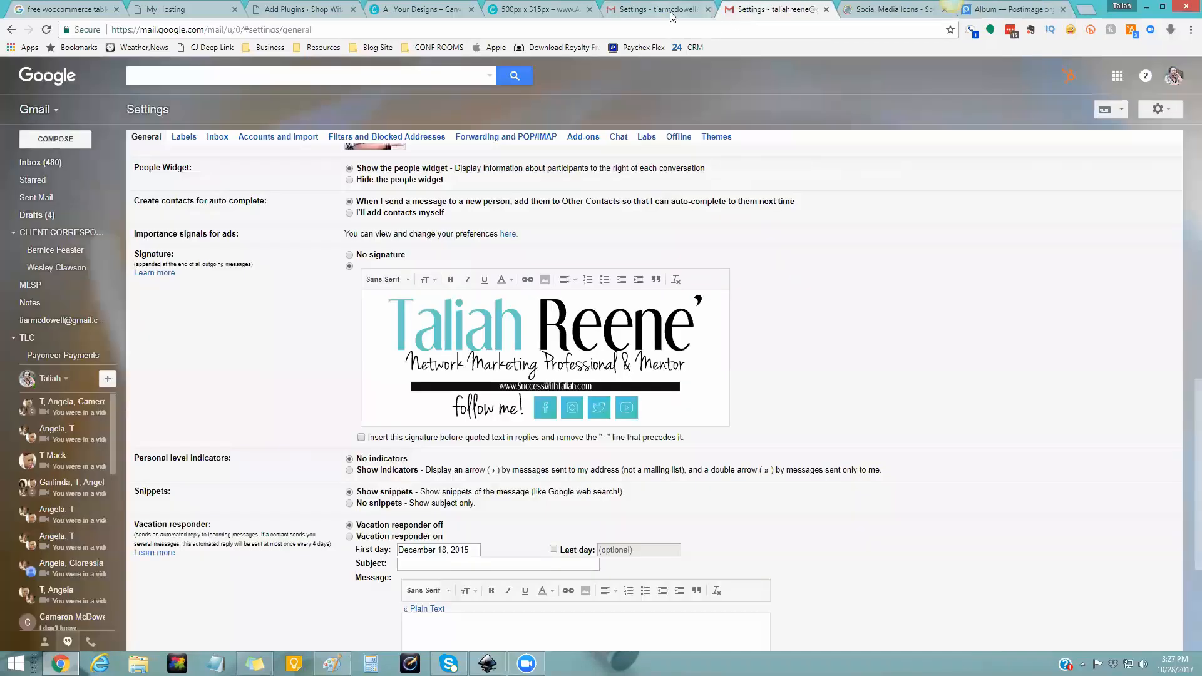
# - Switch to the second account's General settings and place the cursor in the empty signature editor
pyautogui.click(663, 9)
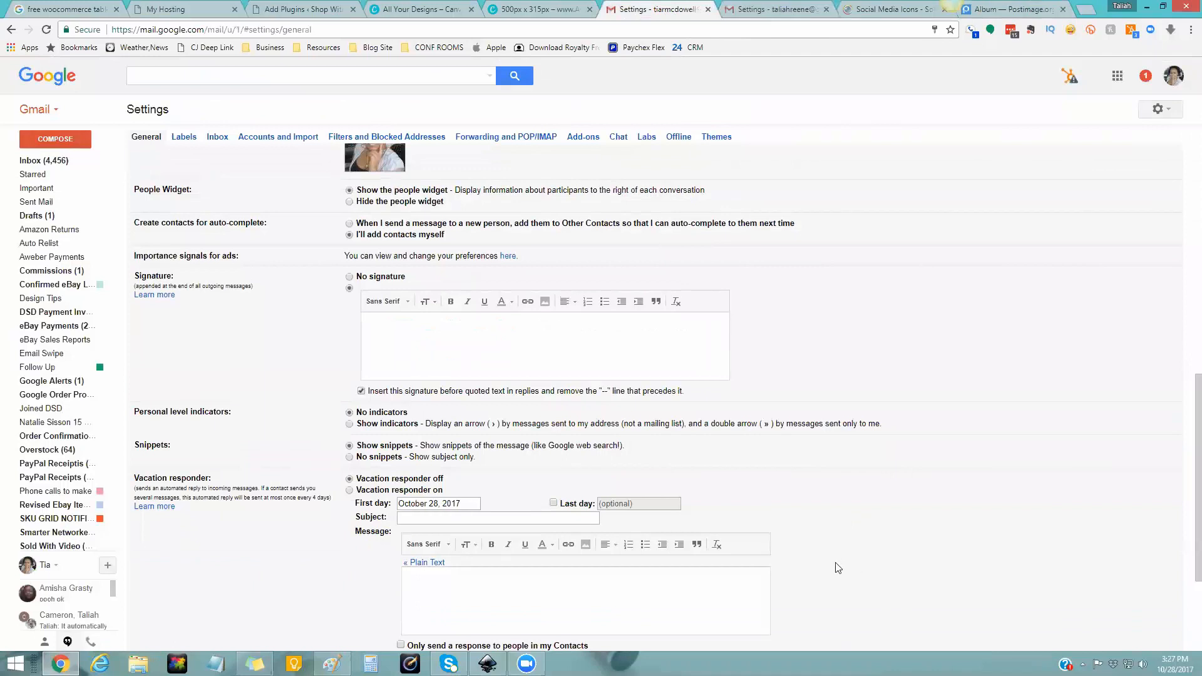
pyautogui.scroll(3, 842, 557)
pyautogui.scroll(-2, 842, 557)
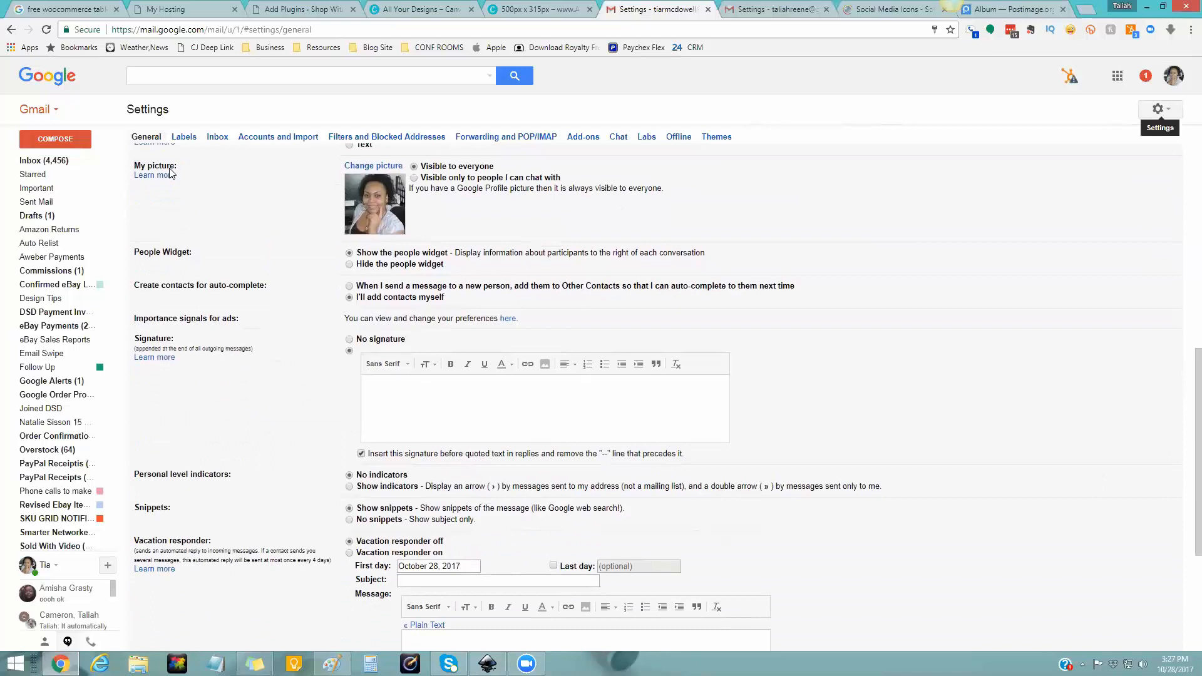
pyautogui.click(1152, 112)
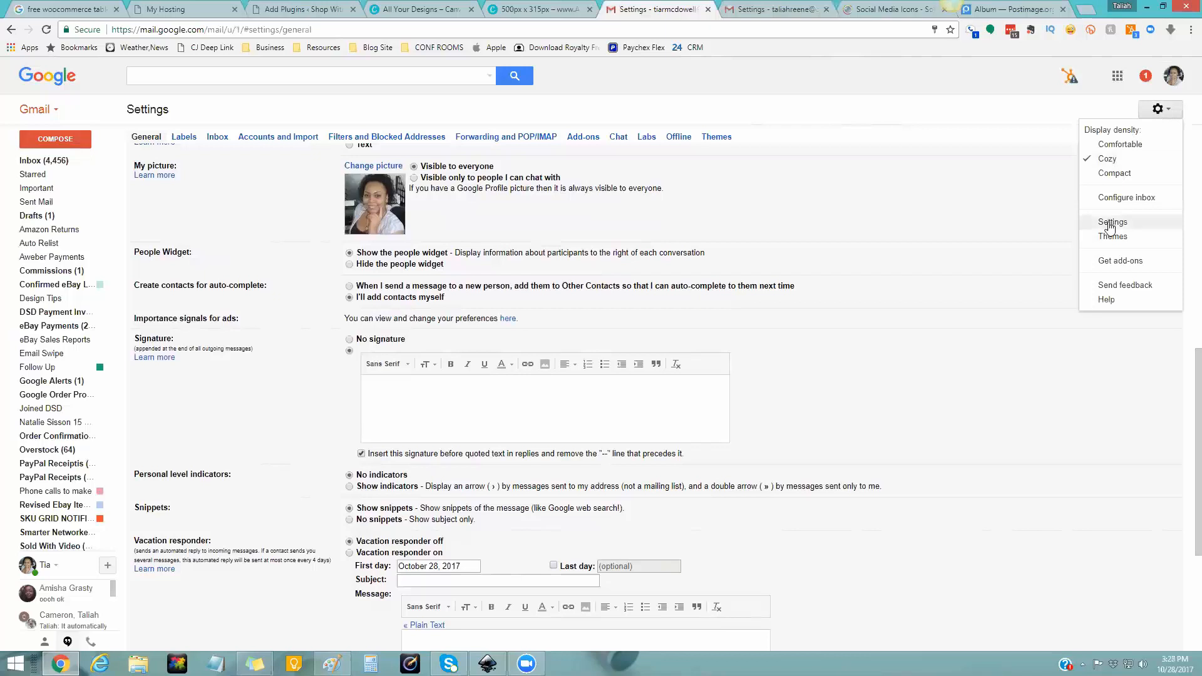
pyautogui.click(972, 201)
pyautogui.scroll(1, 1006, 321)
pyautogui.scroll(7, 1007, 325)
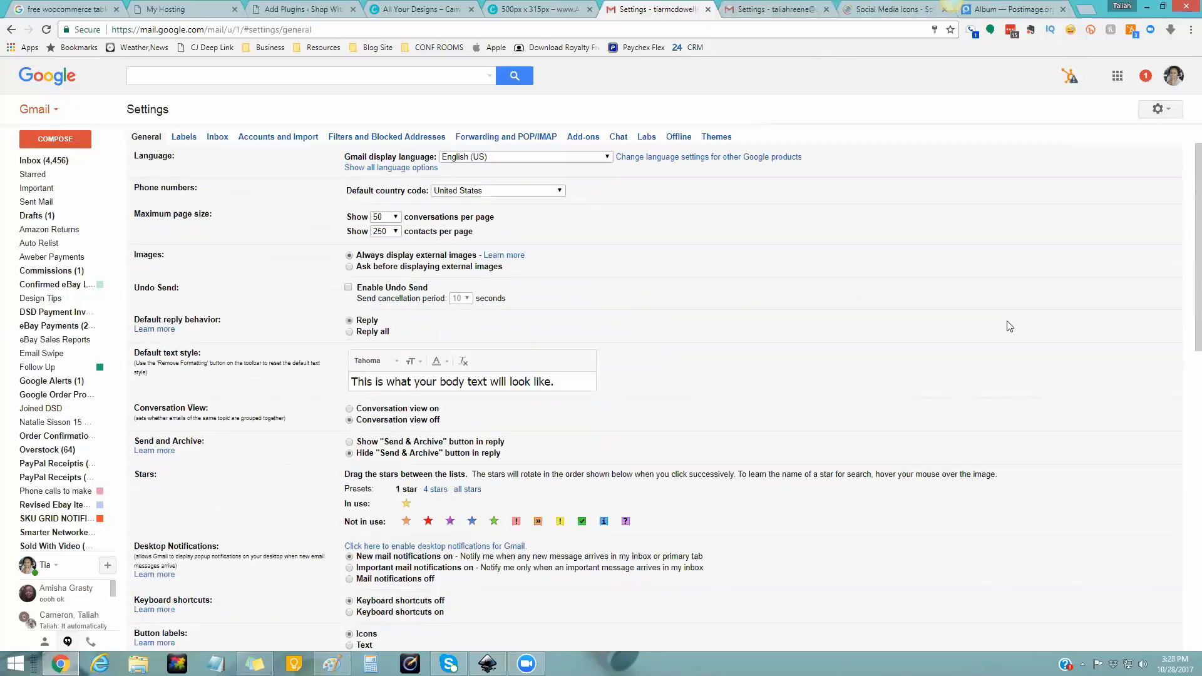
pyautogui.scroll(-10, 1009, 326)
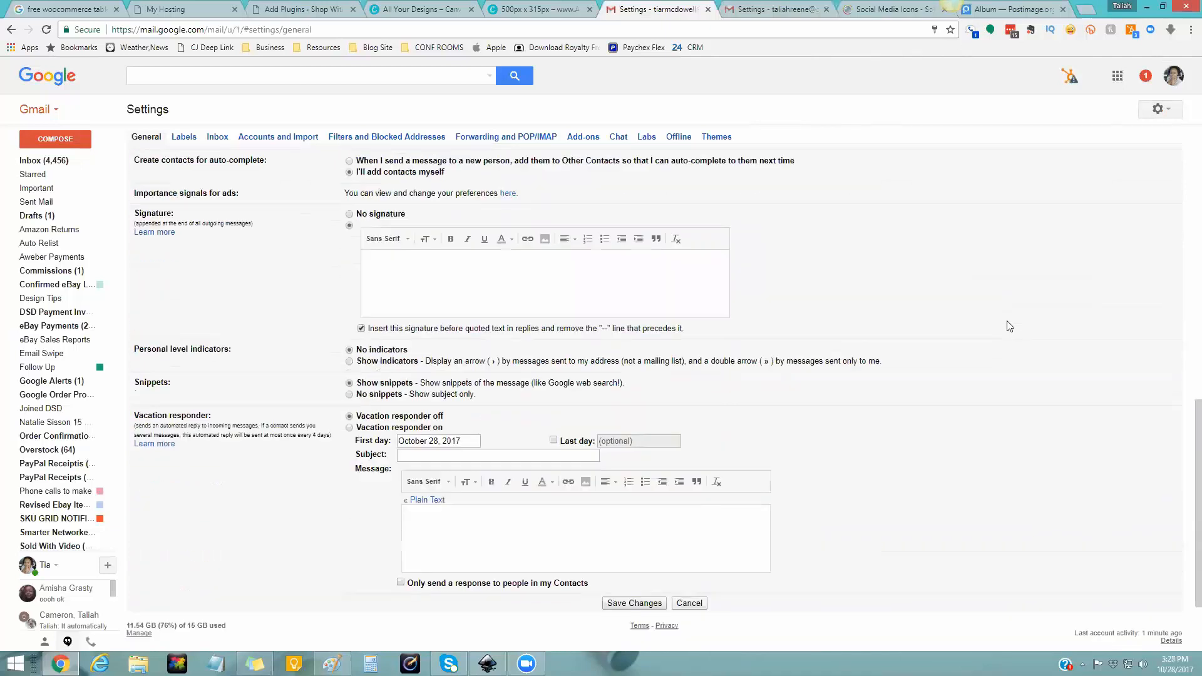
pyautogui.scroll(1, 1008, 326)
pyautogui.moveTo(136, 276); pyautogui.dragTo(182, 279)
pyautogui.click(520, 365)
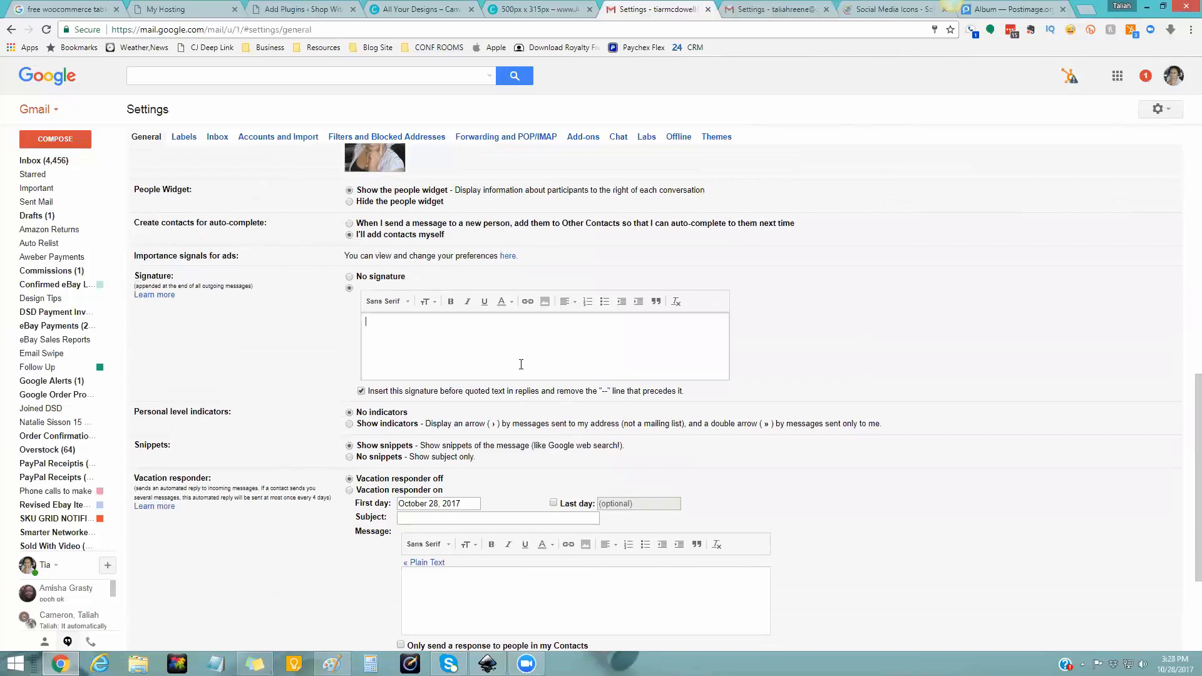
# - Insert the logo image into the signature from its pasted Postimage direct link
pyautogui.click(545, 303)
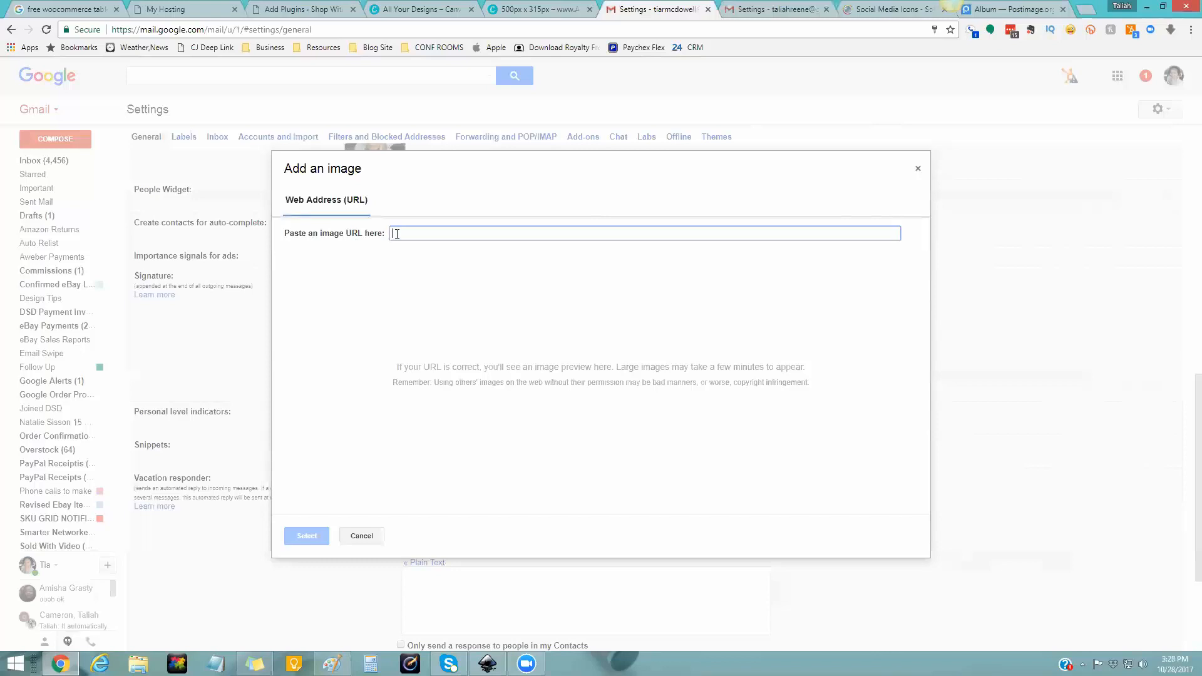
pyautogui.hotkey('ctrl', 'v')
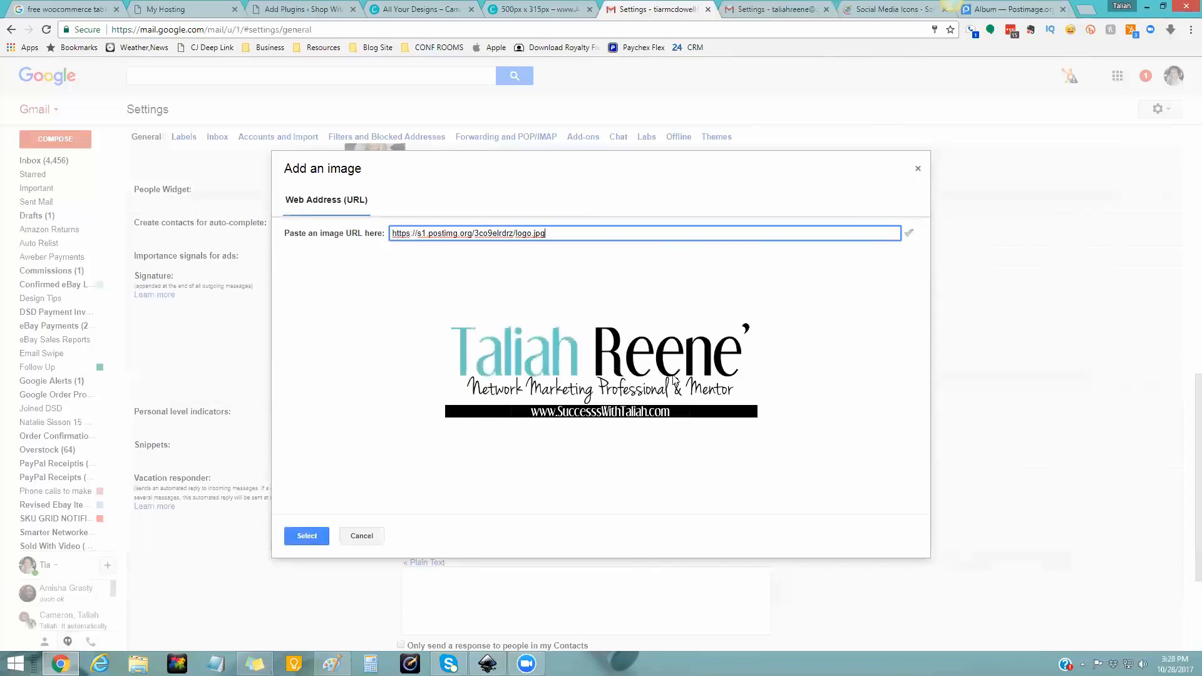
pyautogui.click(306, 536)
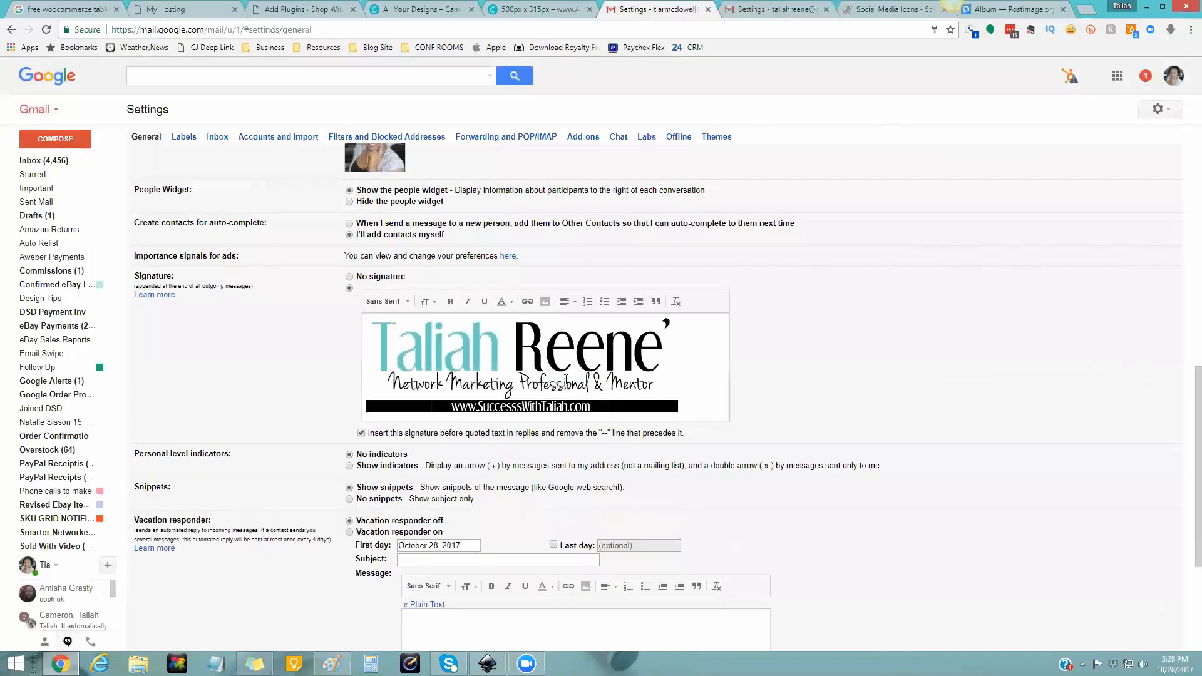
# - Centre the logo in the signature and add a new empty line below it
pyautogui.click(568, 333)
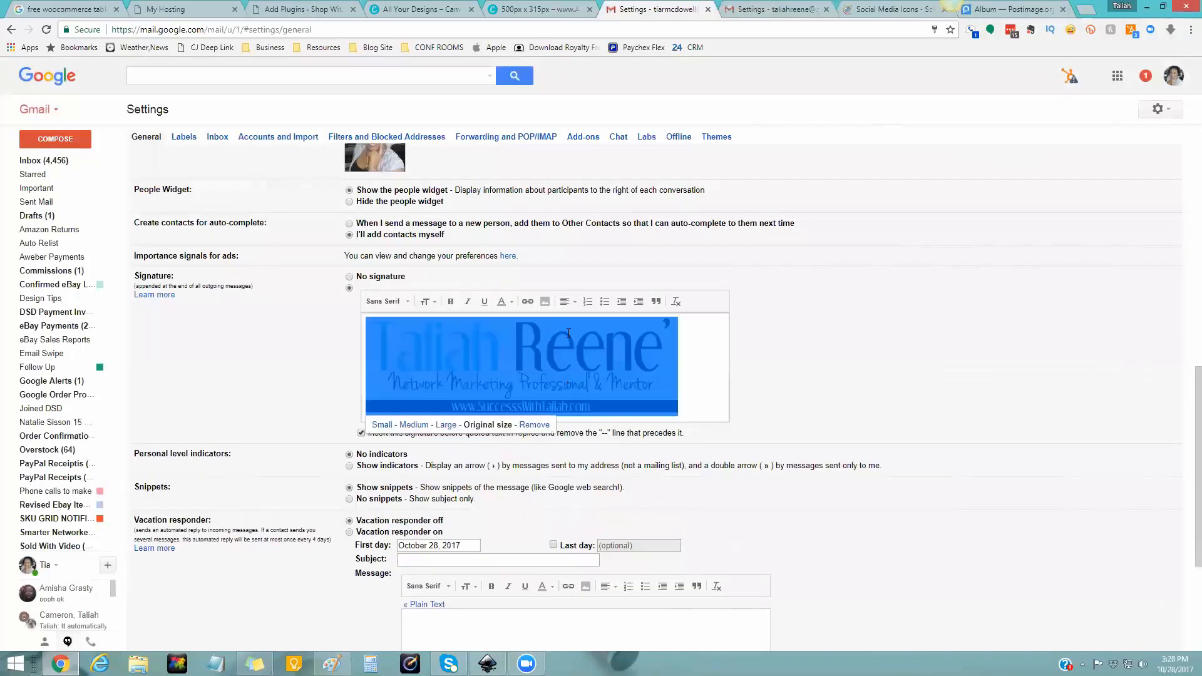
pyautogui.click(567, 301)
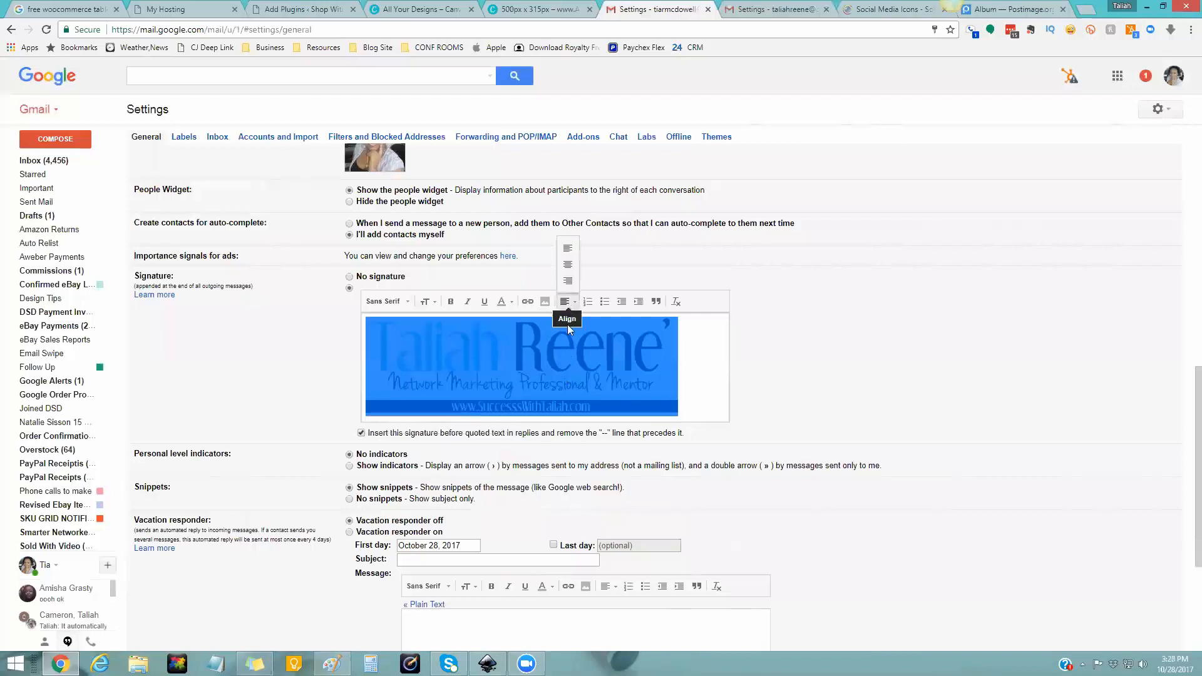
pyautogui.click(568, 265)
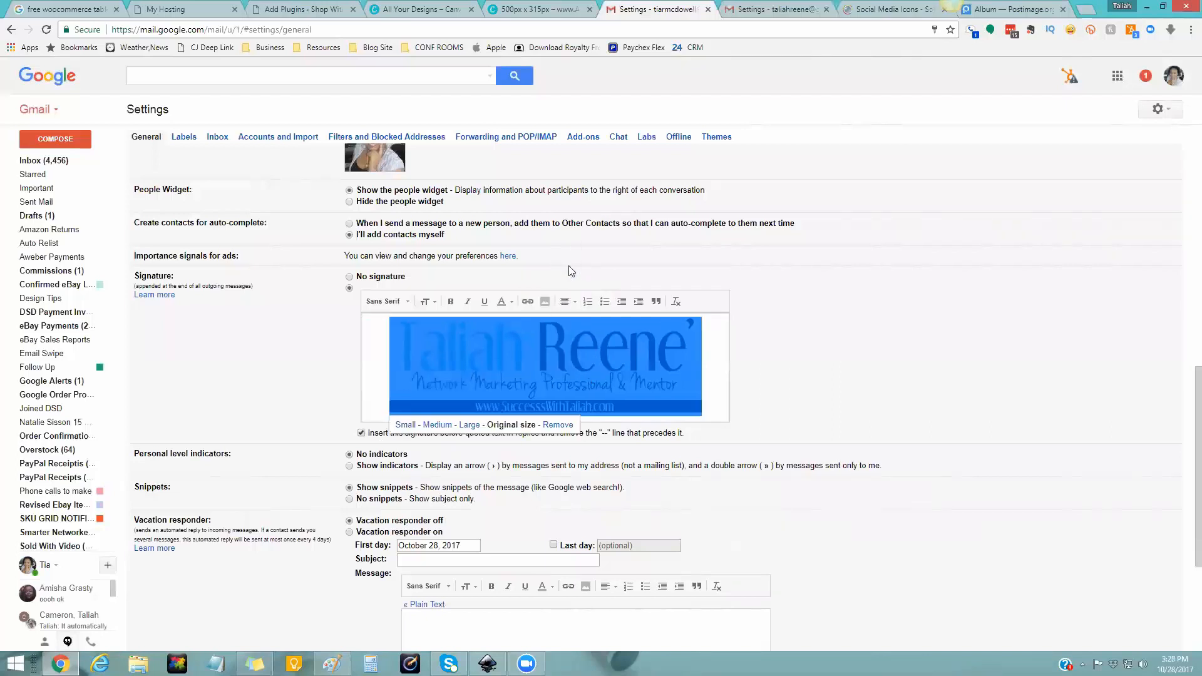
pyautogui.click(703, 385)
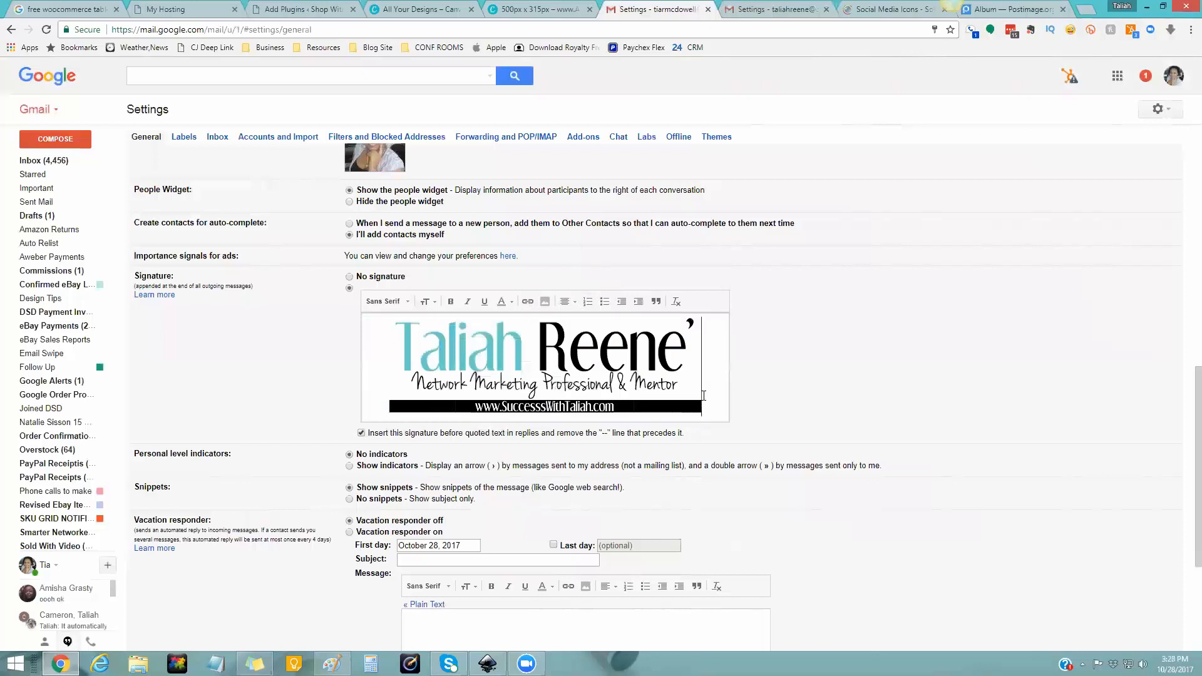
pyautogui.press('Return')
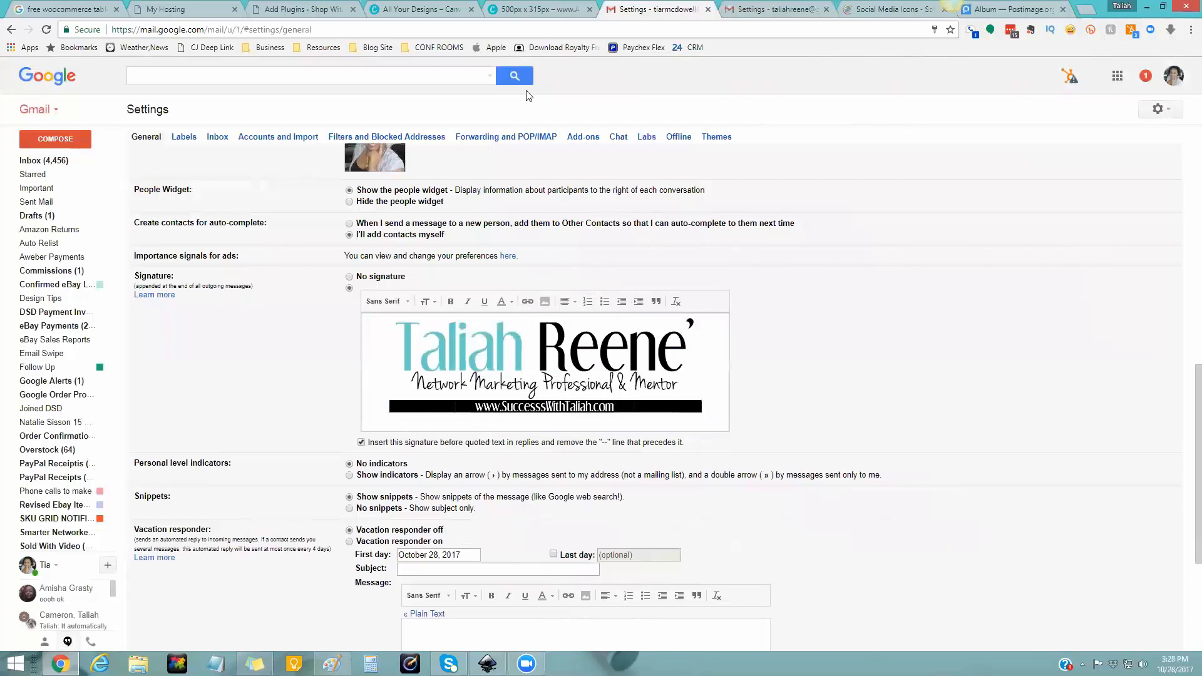
# - Copy the follow me image's Direct link from Postimage, then return to Gmail
pyautogui.click(995, 9)
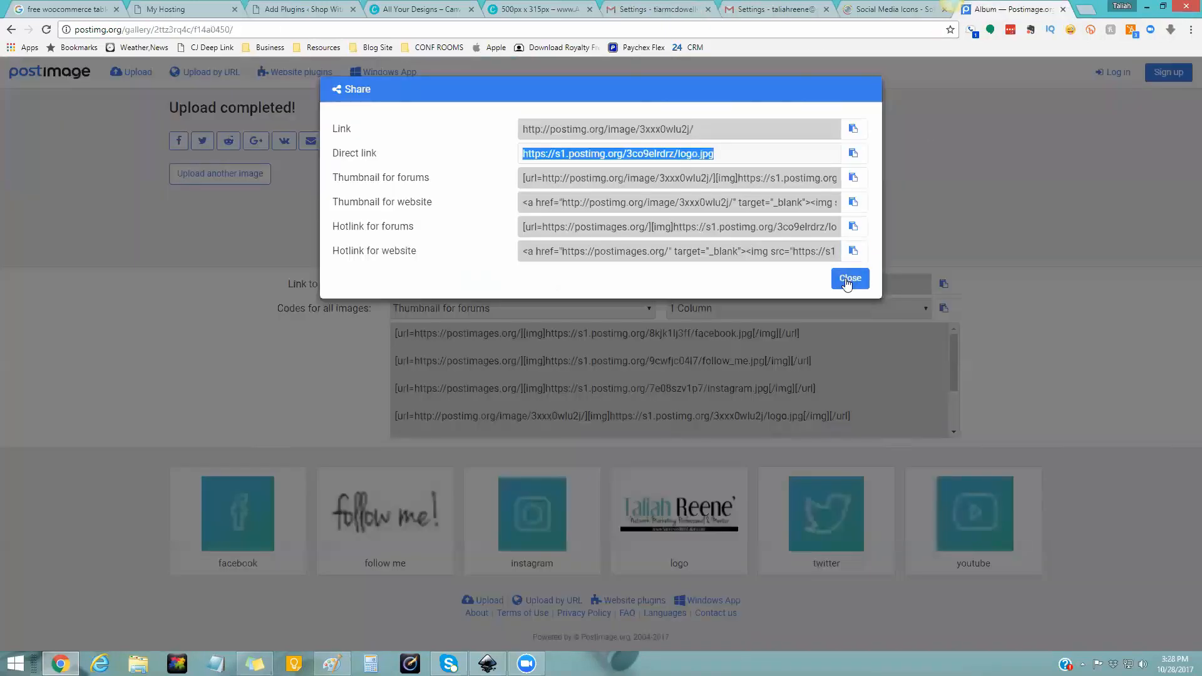
pyautogui.click(848, 278)
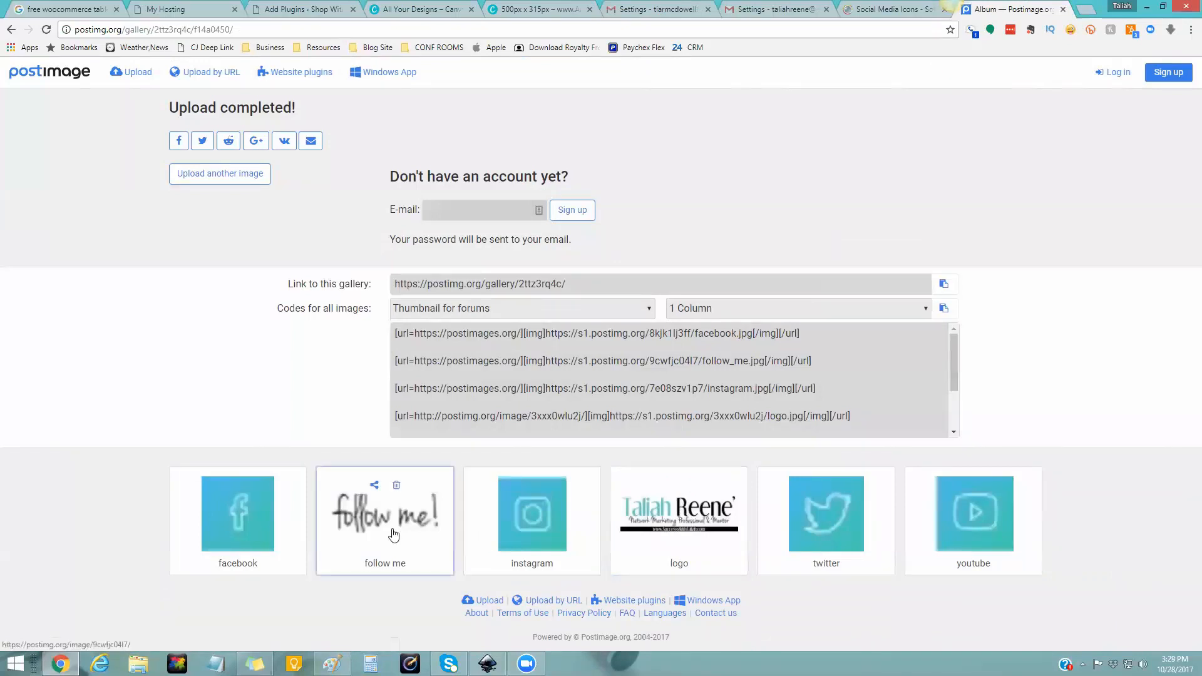
pyautogui.click(374, 485)
pyautogui.click(586, 157)
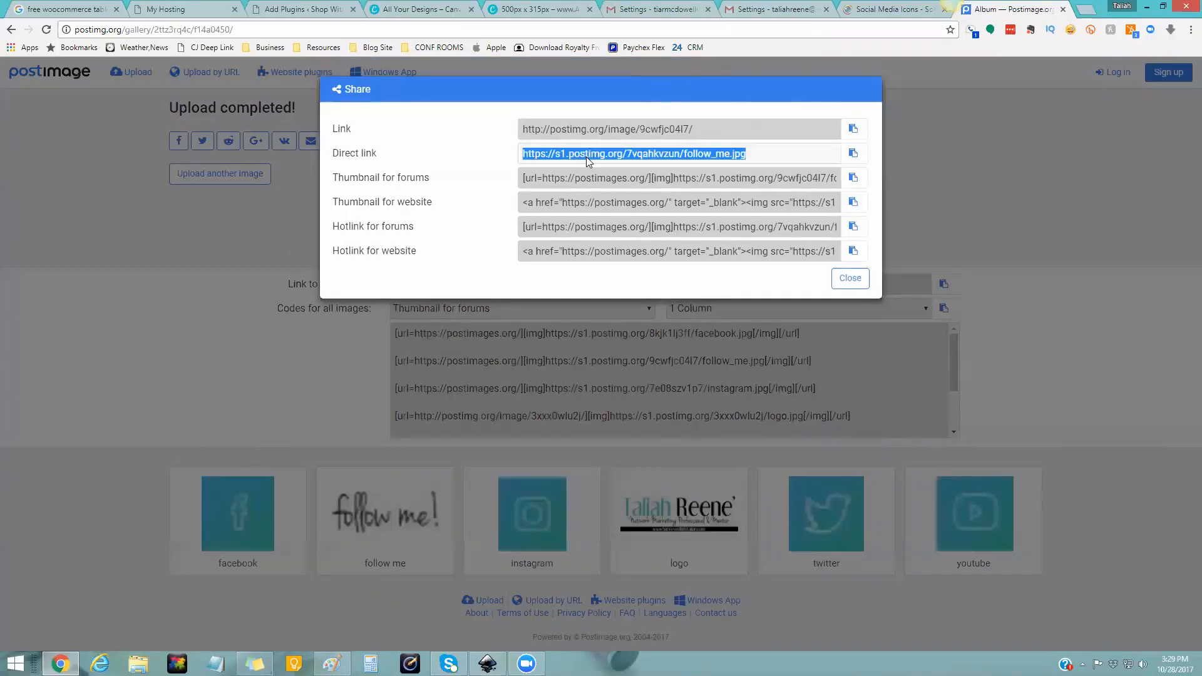
pyautogui.rightClick(586, 156)
pyautogui.click(616, 167)
pyautogui.click(661, 8)
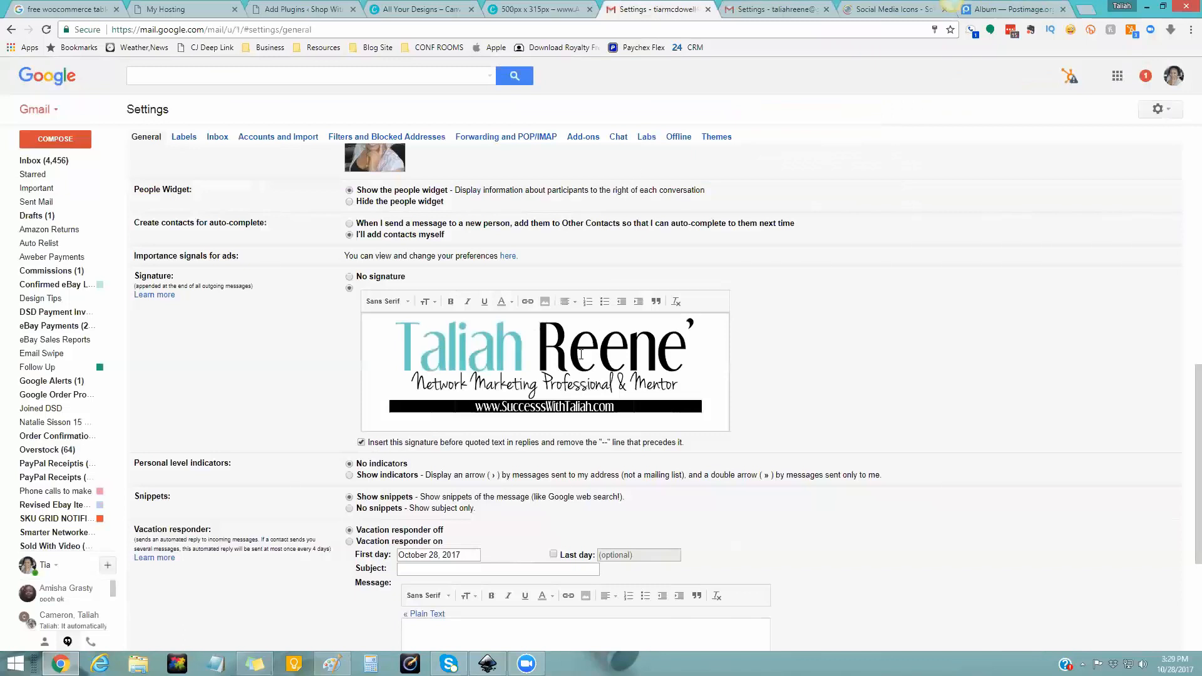
# - Insert the follow_me.jpg image below the logo using its pasted direct link
pyautogui.click(545, 302)
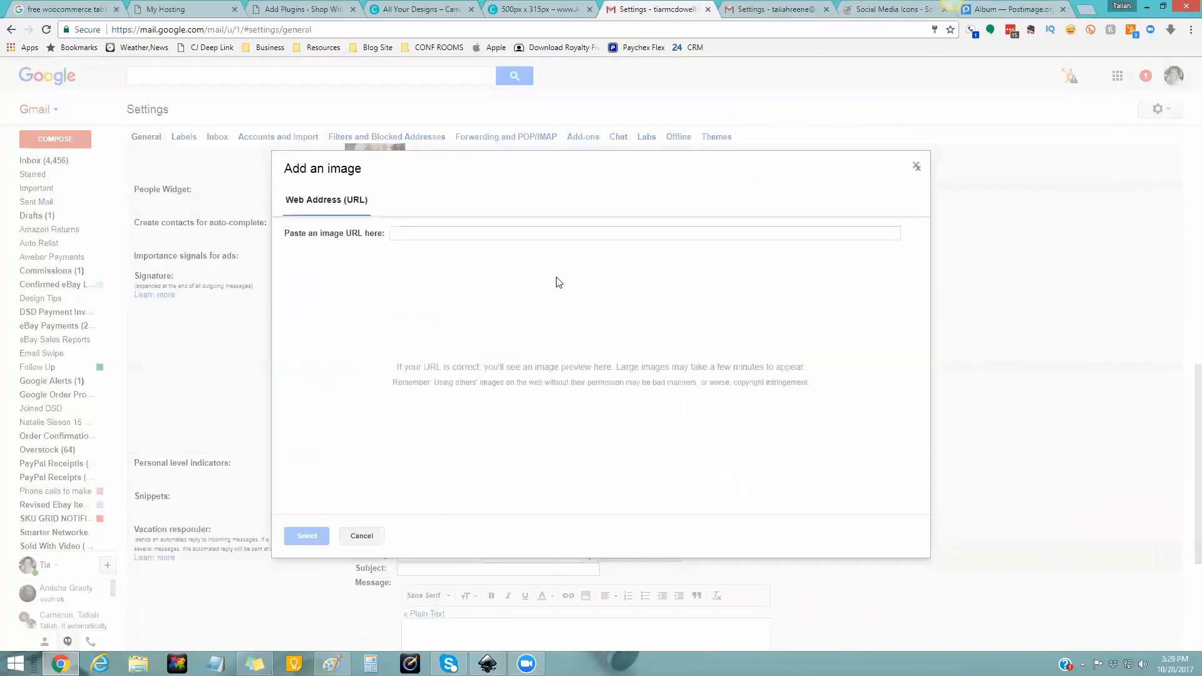
pyautogui.click(460, 234)
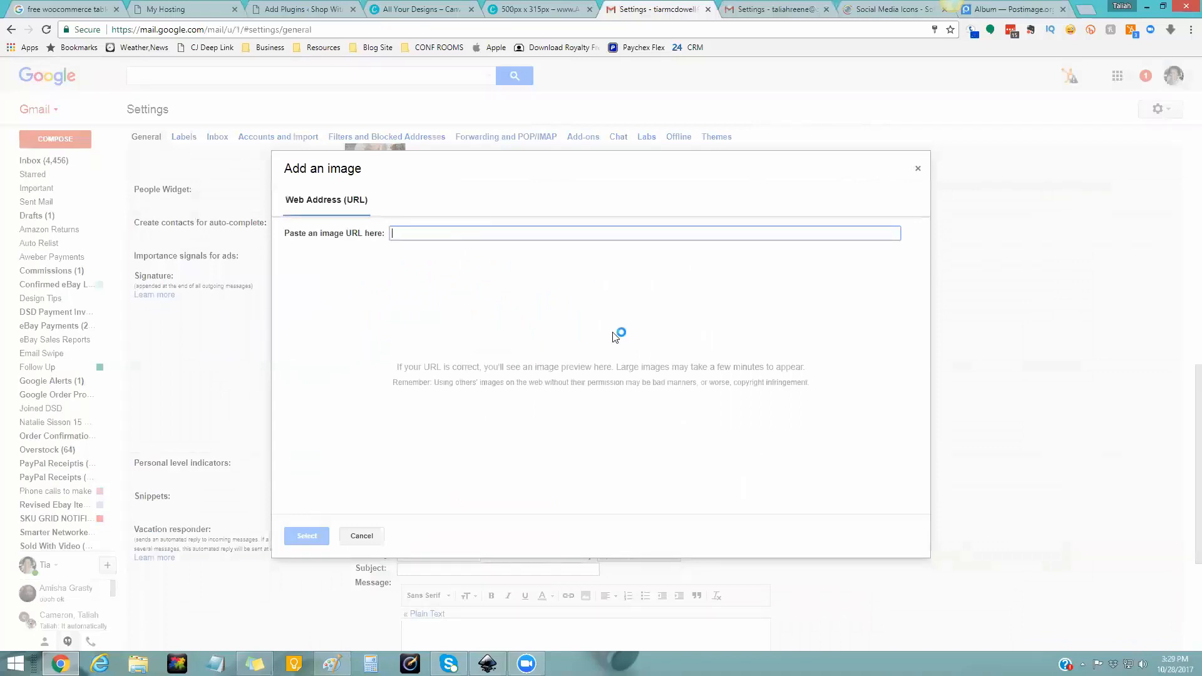
pyautogui.hotkey('ctrl', 'v')
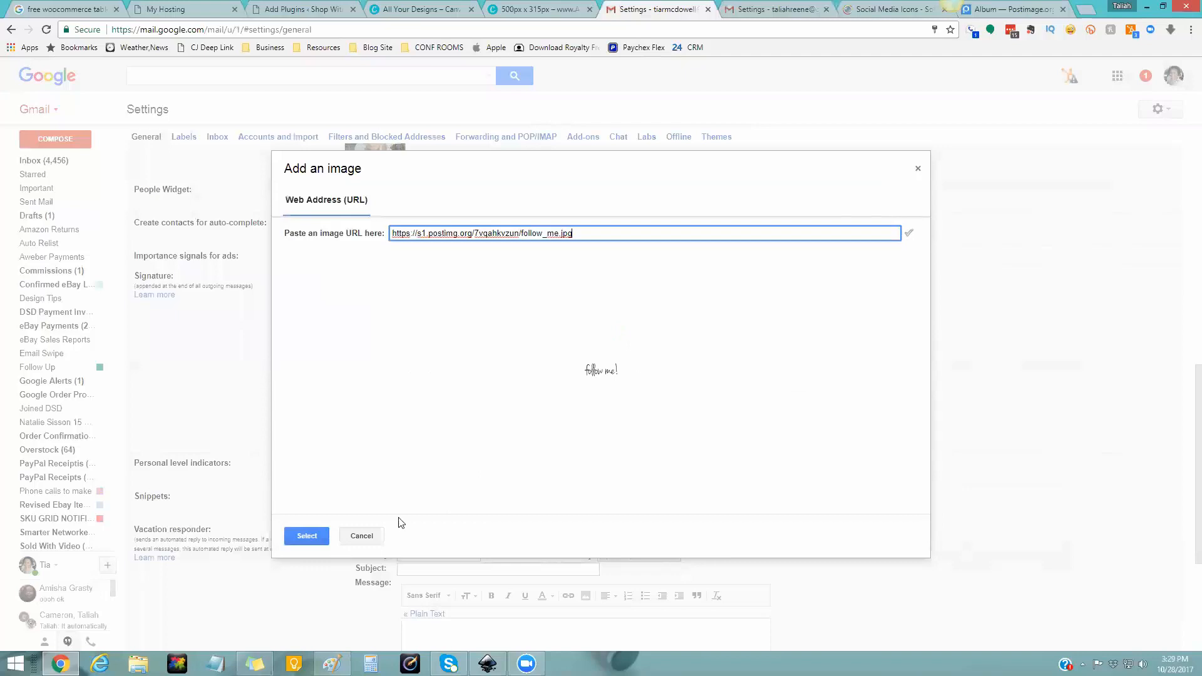
pyautogui.click(315, 538)
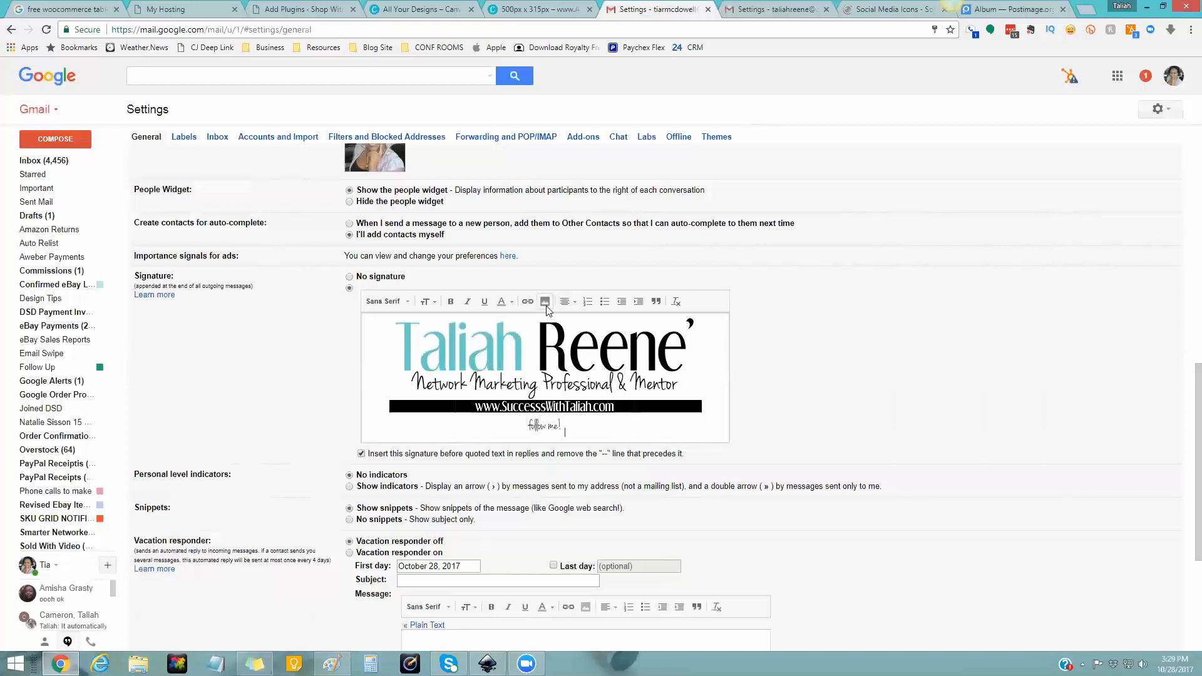
# - Copy the facebook image's Direct link from Postimage's Share links
pyautogui.click(1002, 9)
pyautogui.click(841, 280)
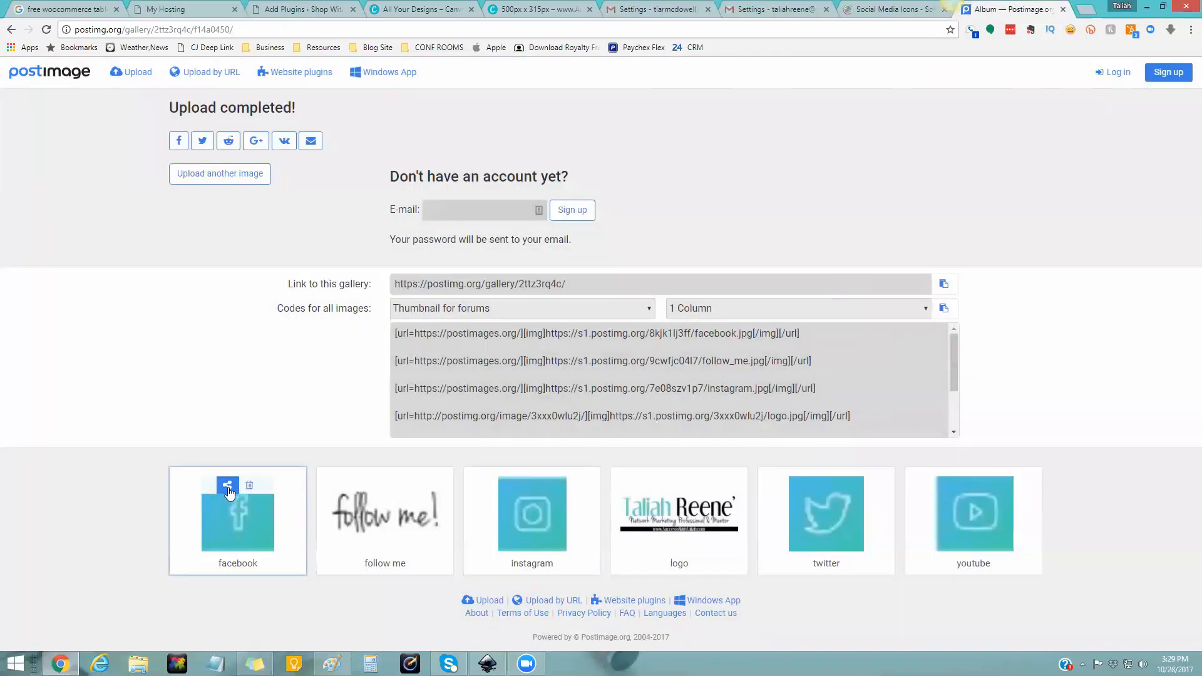
pyautogui.click(228, 486)
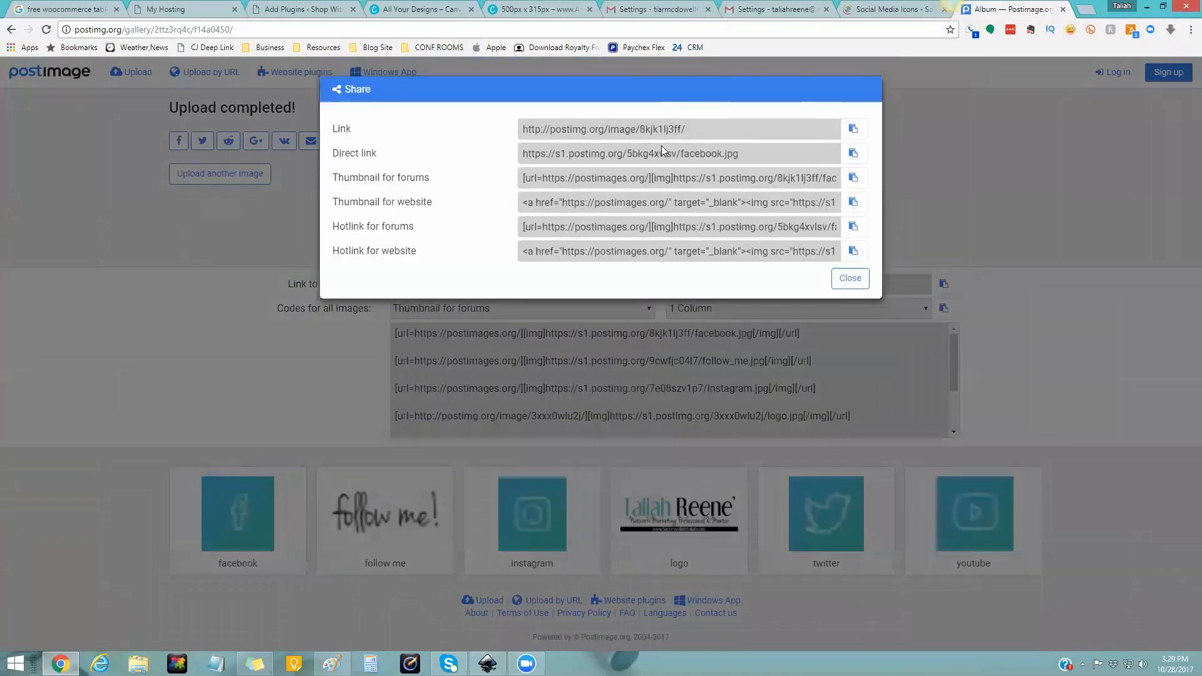
pyautogui.click(662, 151)
pyautogui.rightClick(662, 152)
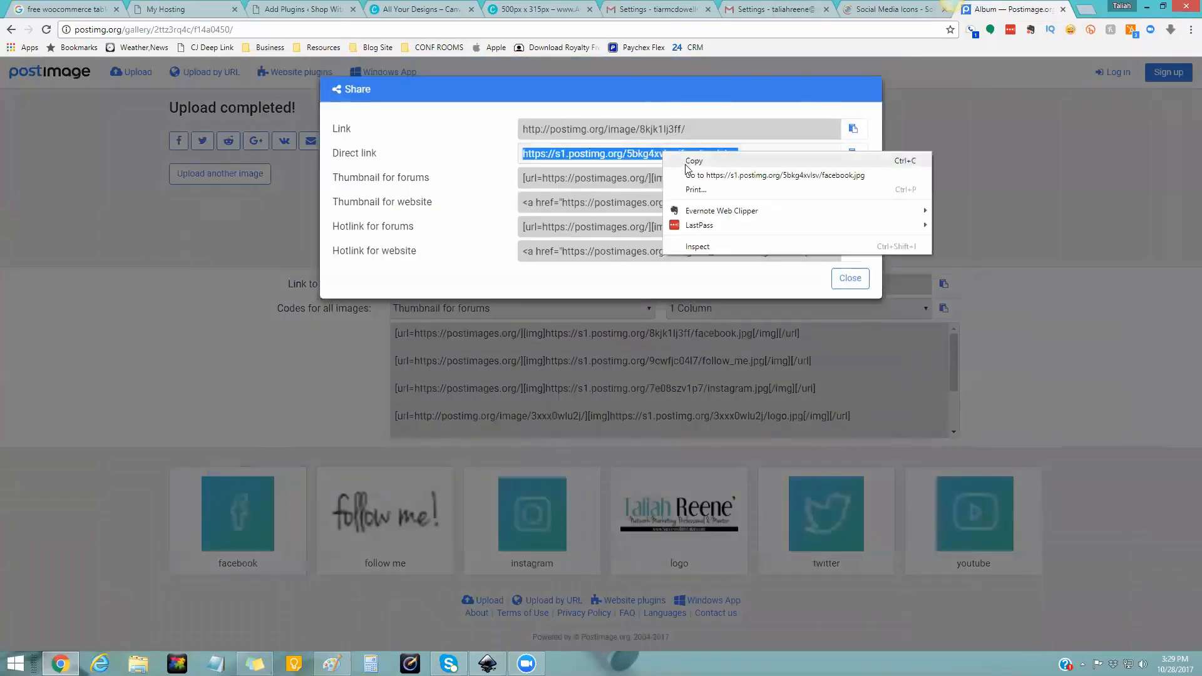
pyautogui.click(688, 160)
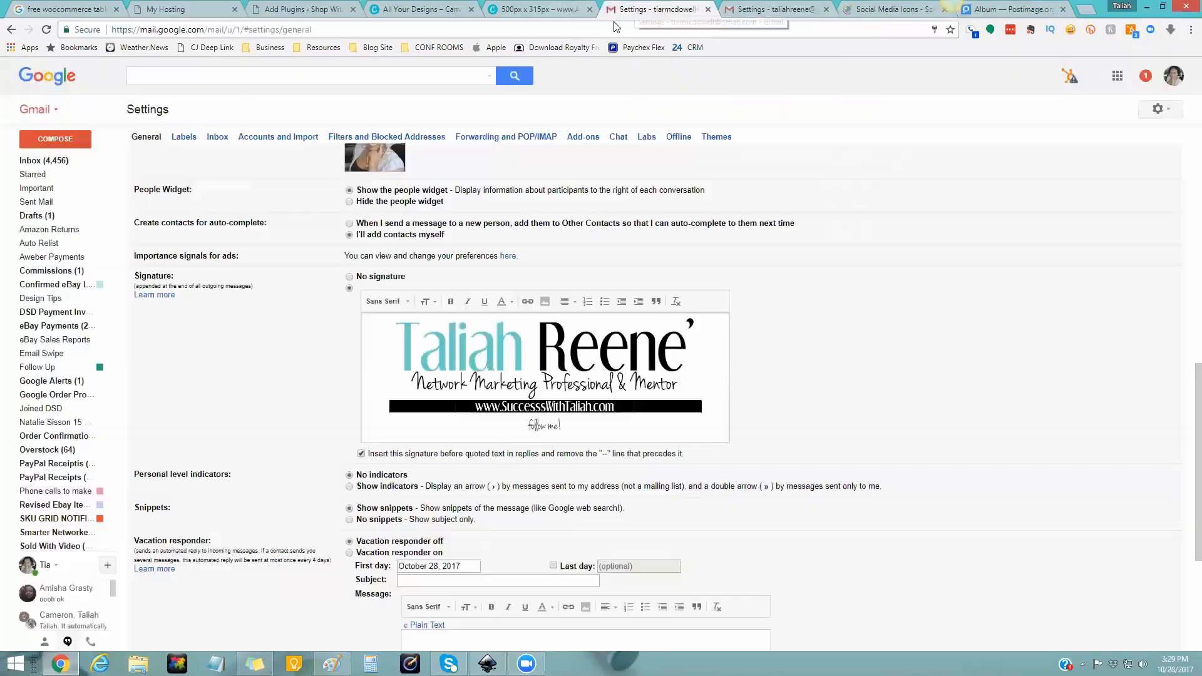
pyautogui.click(654, 9)
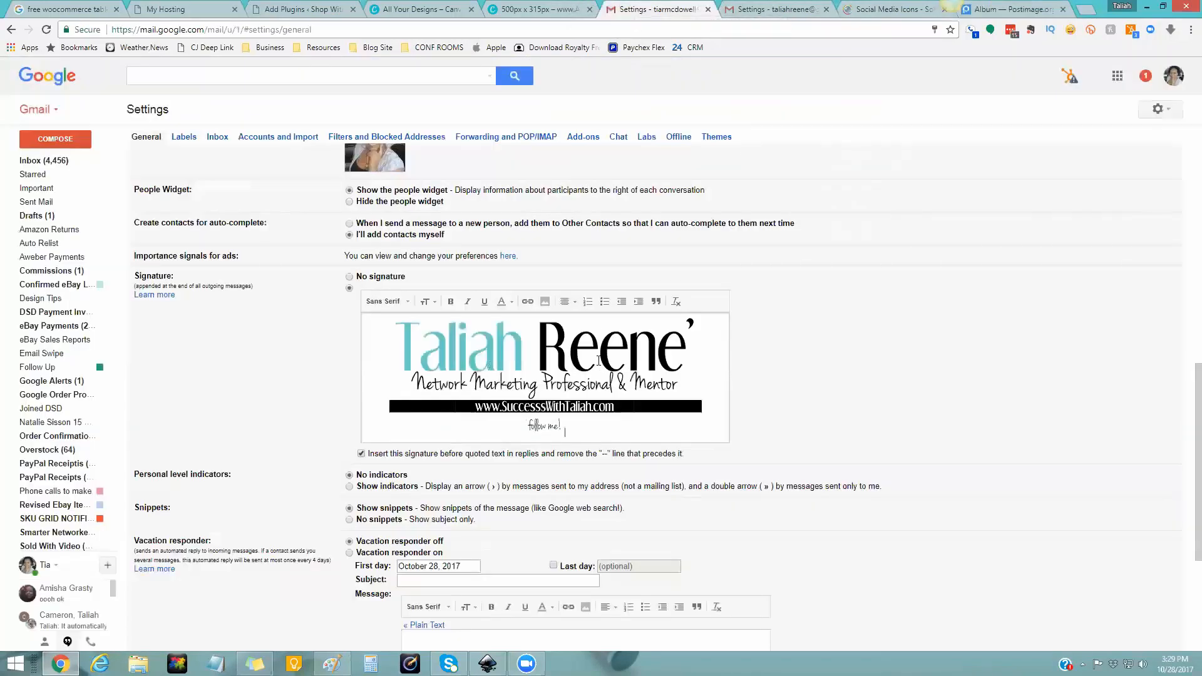
# - Paste the facebook image link into Gmail's Add an image URL field
pyautogui.click(545, 302)
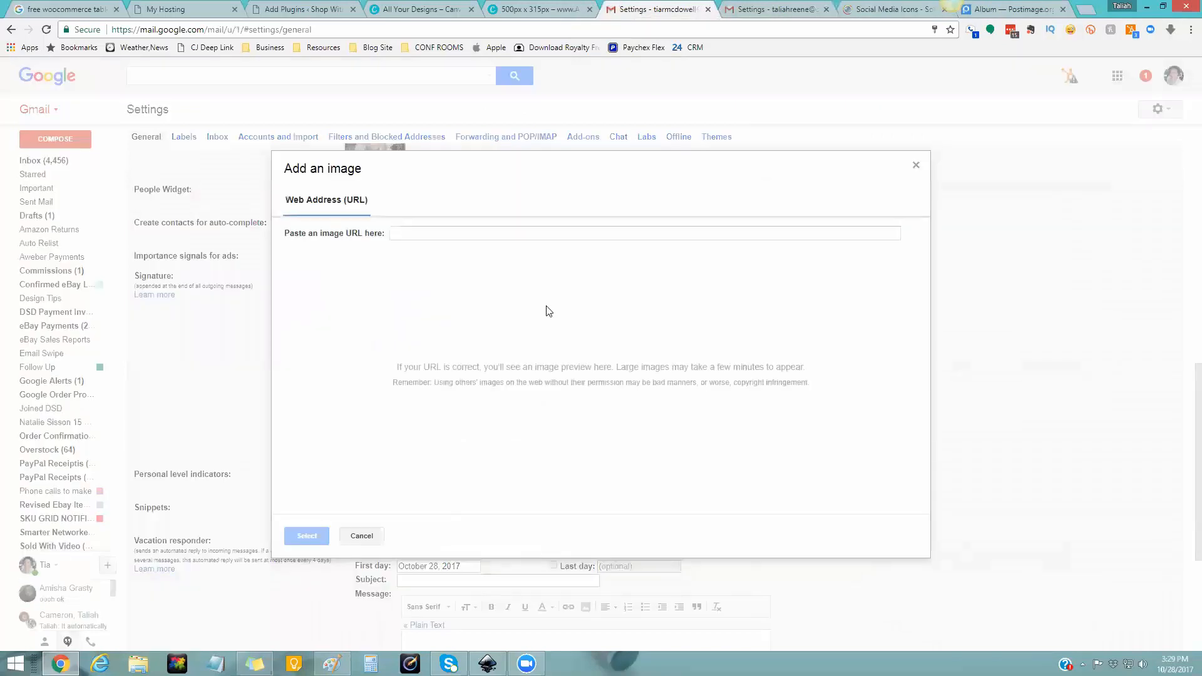
pyautogui.click(518, 232)
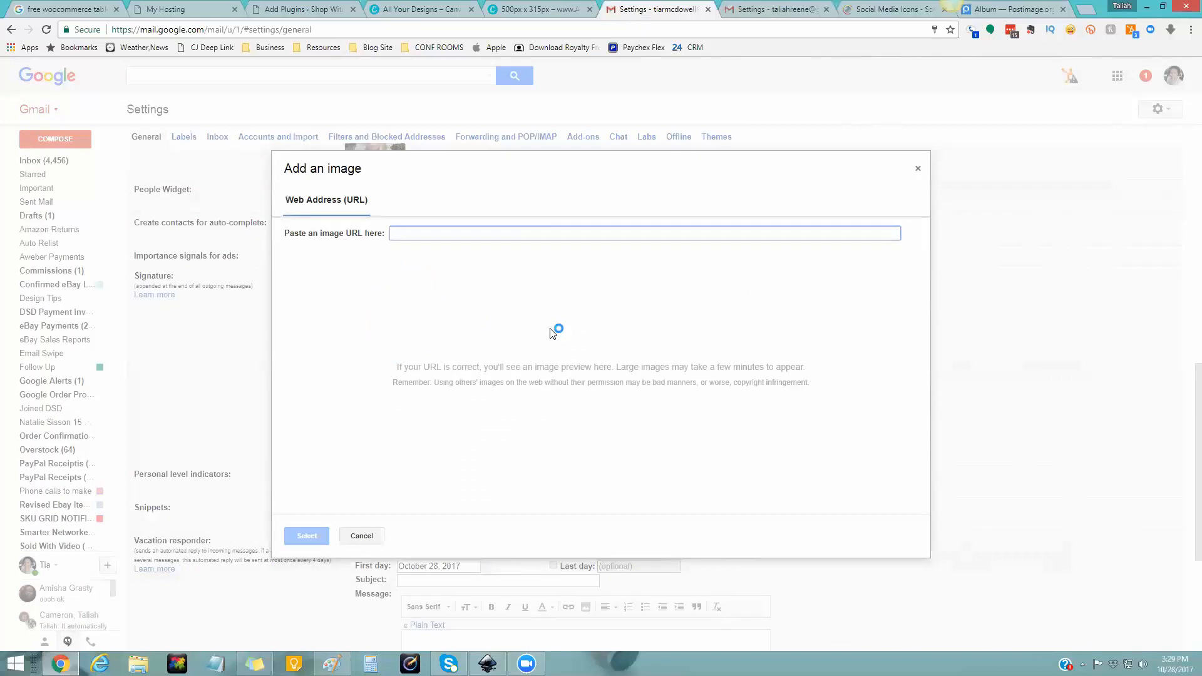
pyautogui.hotkey('ctrl', 'v')
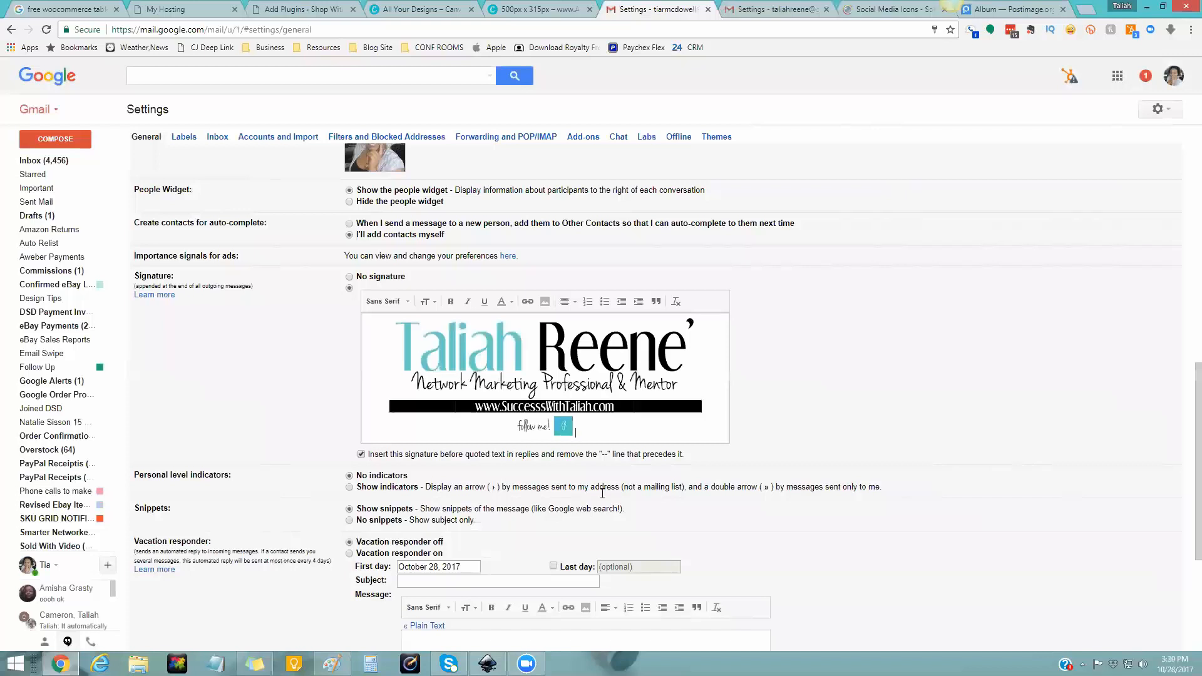
# - Copy the instagram image's Direct link from Postimage's Share links
pyautogui.click(989, 13)
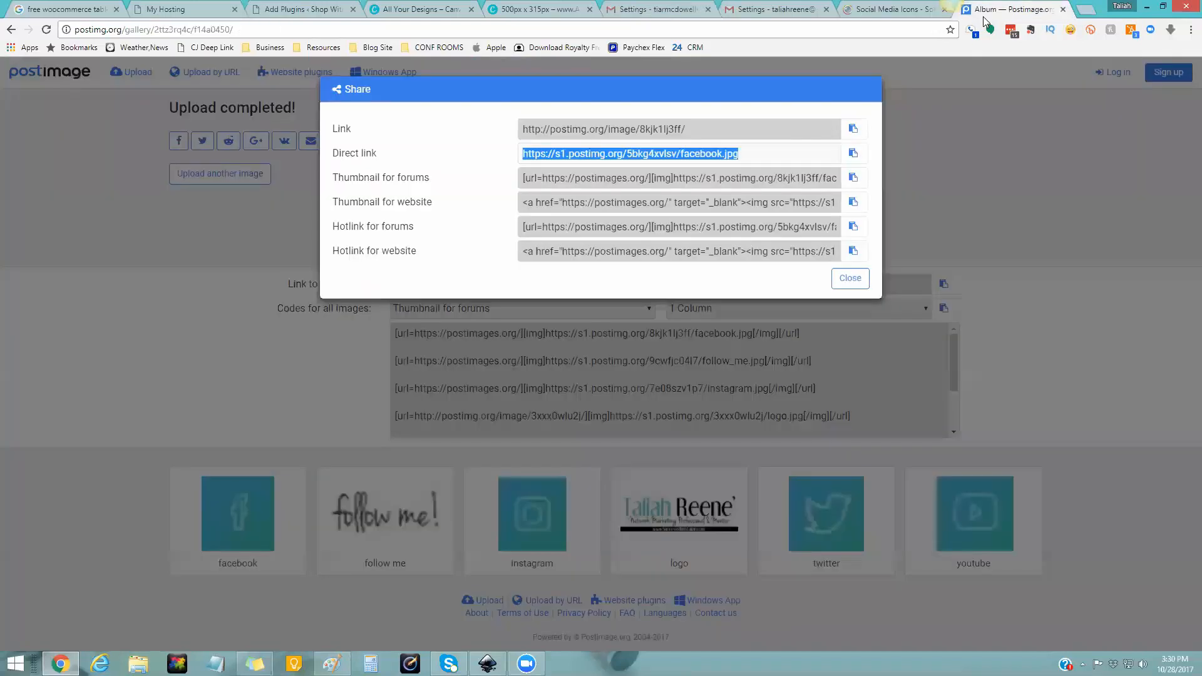
pyautogui.click(848, 279)
pyautogui.moveTo(526, 537)
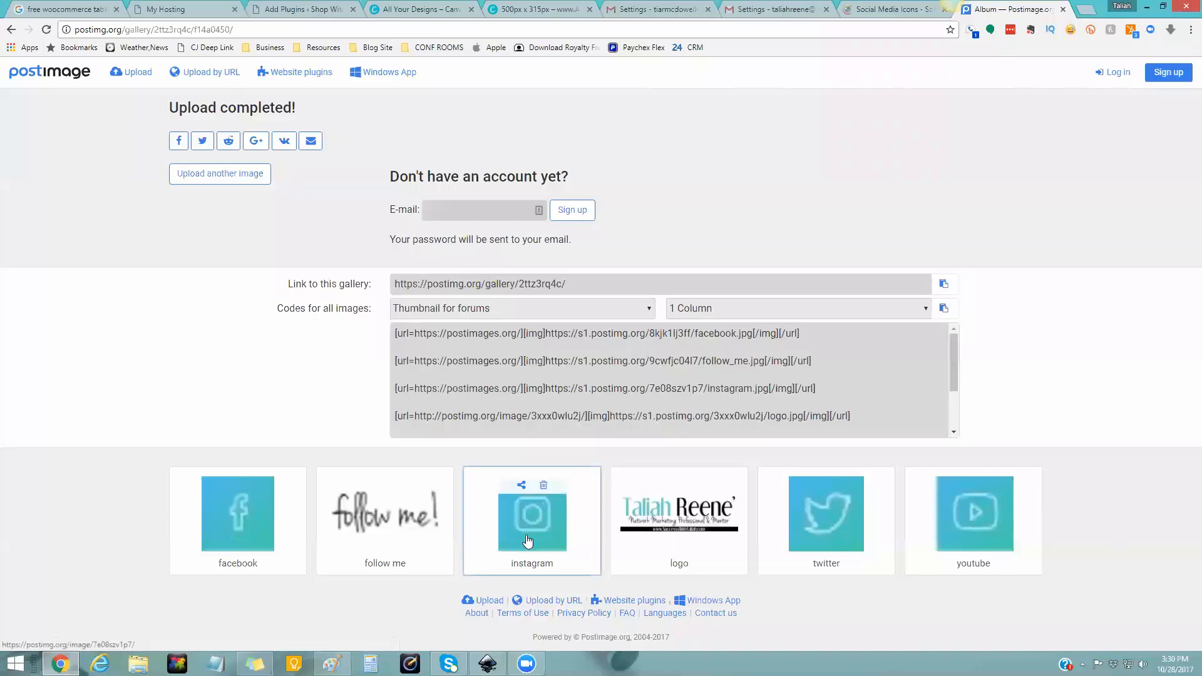
pyautogui.click(520, 485)
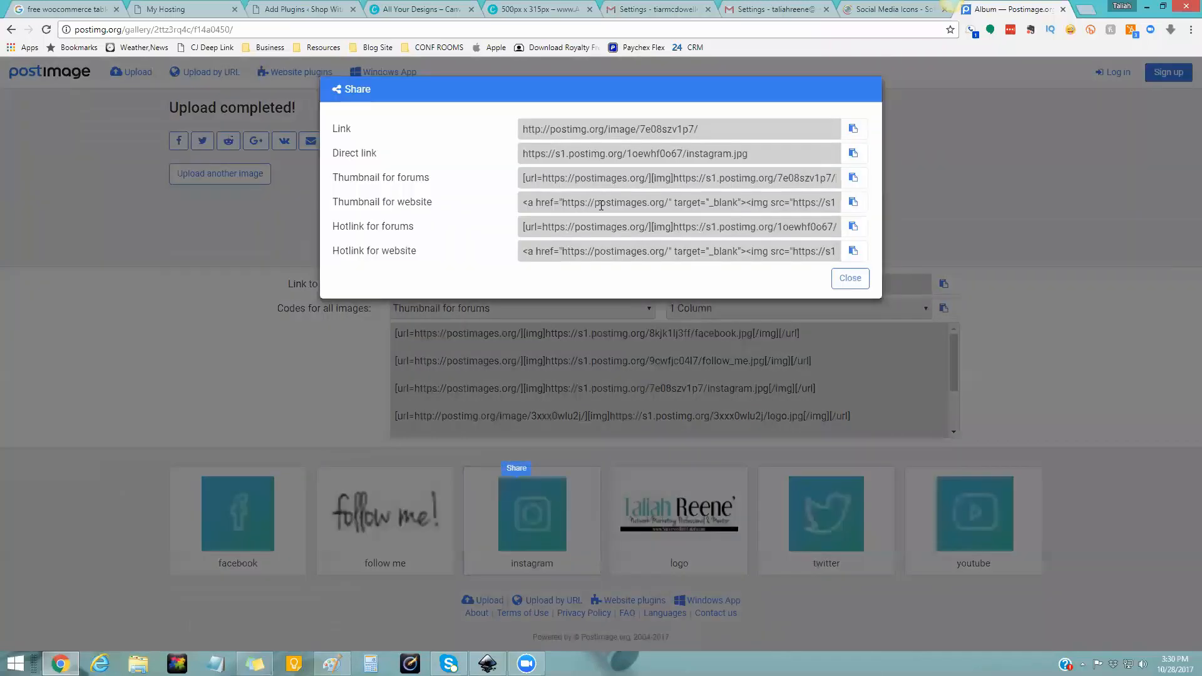
pyautogui.click(759, 154)
pyautogui.rightClick(760, 154)
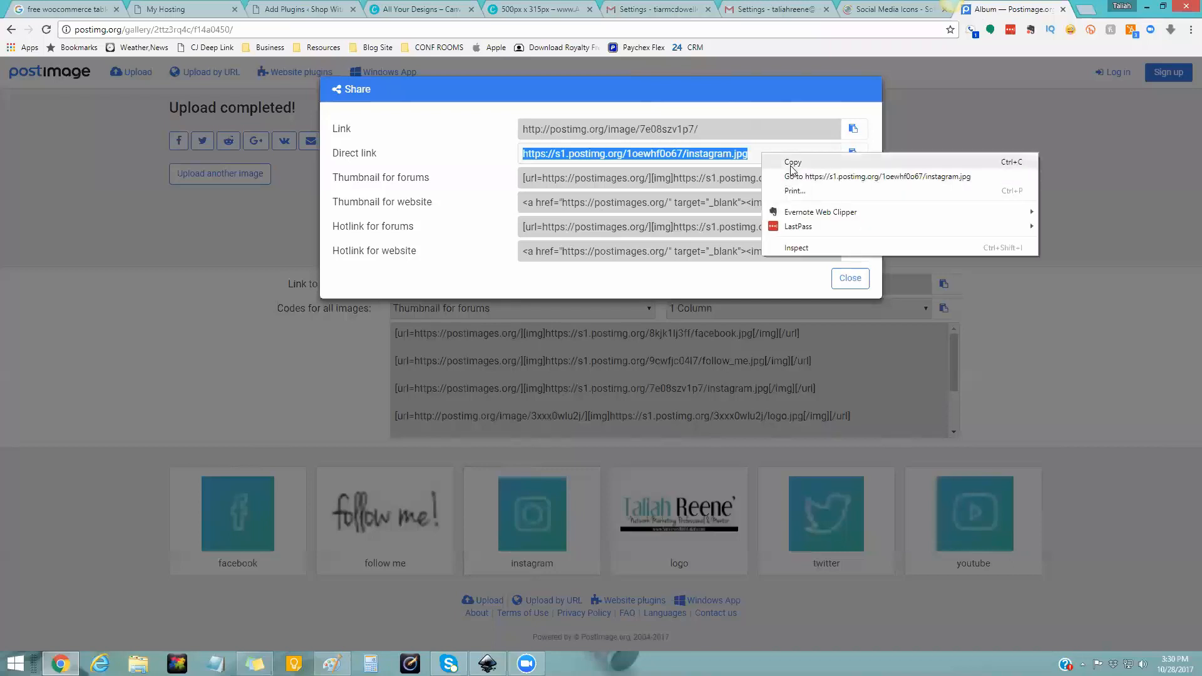
pyautogui.click(792, 163)
pyautogui.click(638, 9)
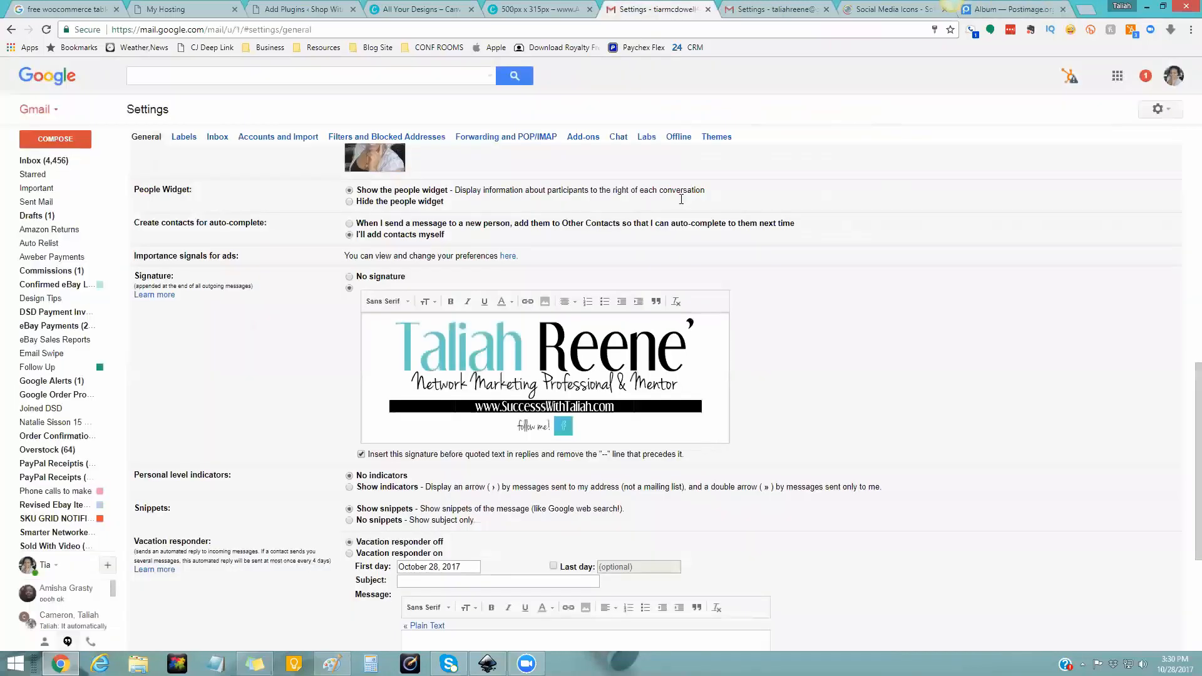
# - Insert the Instagram icon after the Facebook icon from the pasted link
pyautogui.click(545, 305)
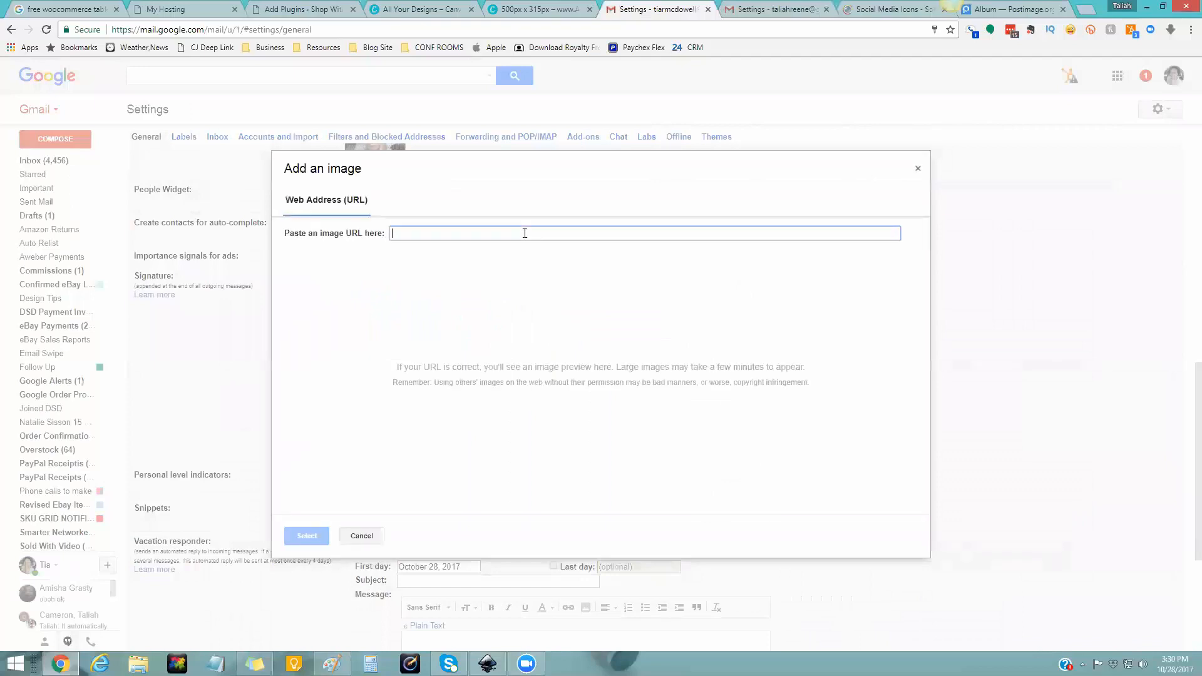
pyautogui.hotkey('ctrl', 'v')
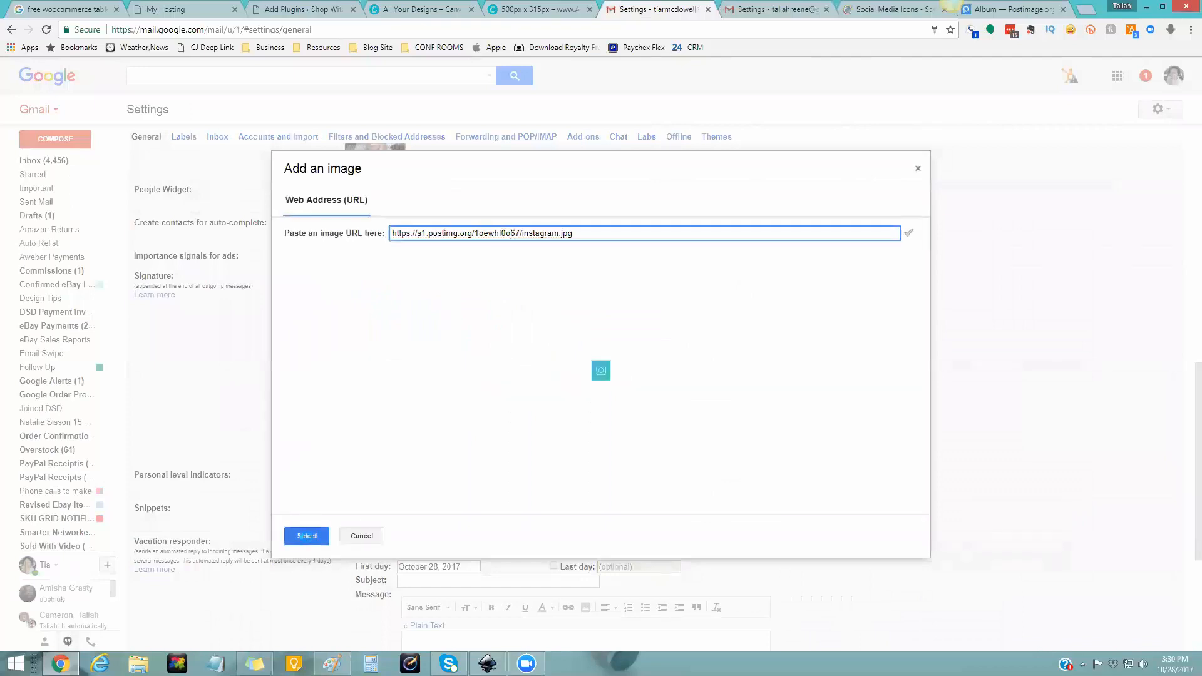
pyautogui.press('Return')
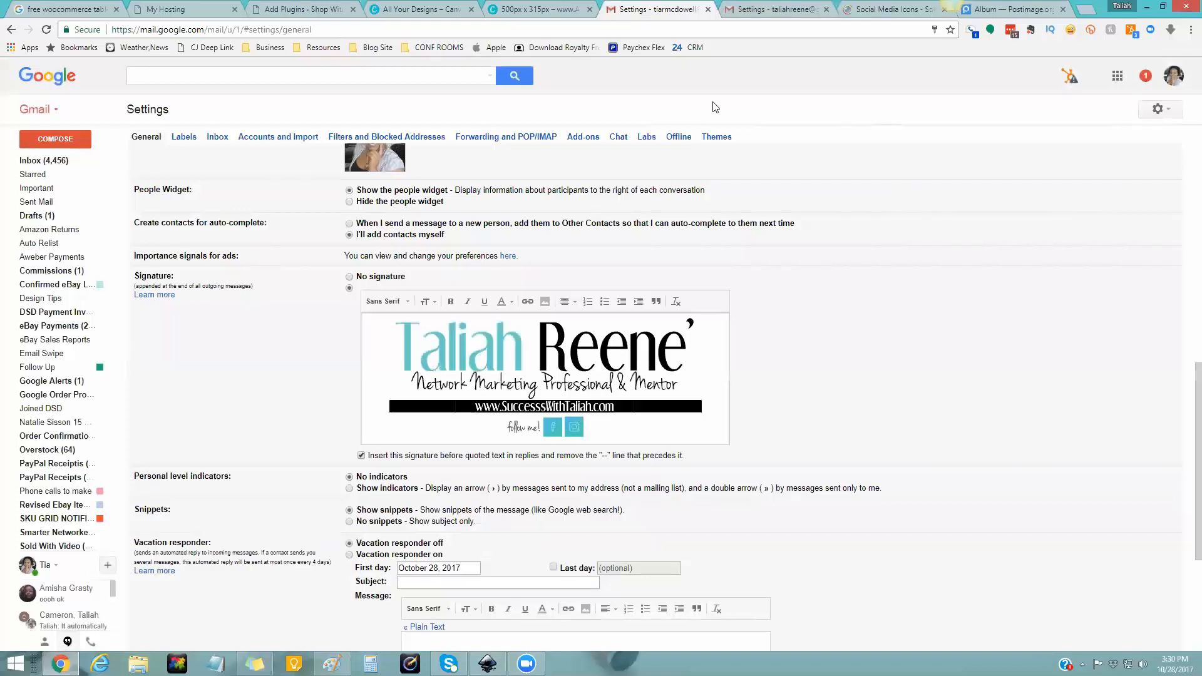
# - Copy the twitter image's Direct link from Postimage's Share links
pyautogui.click(1015, 11)
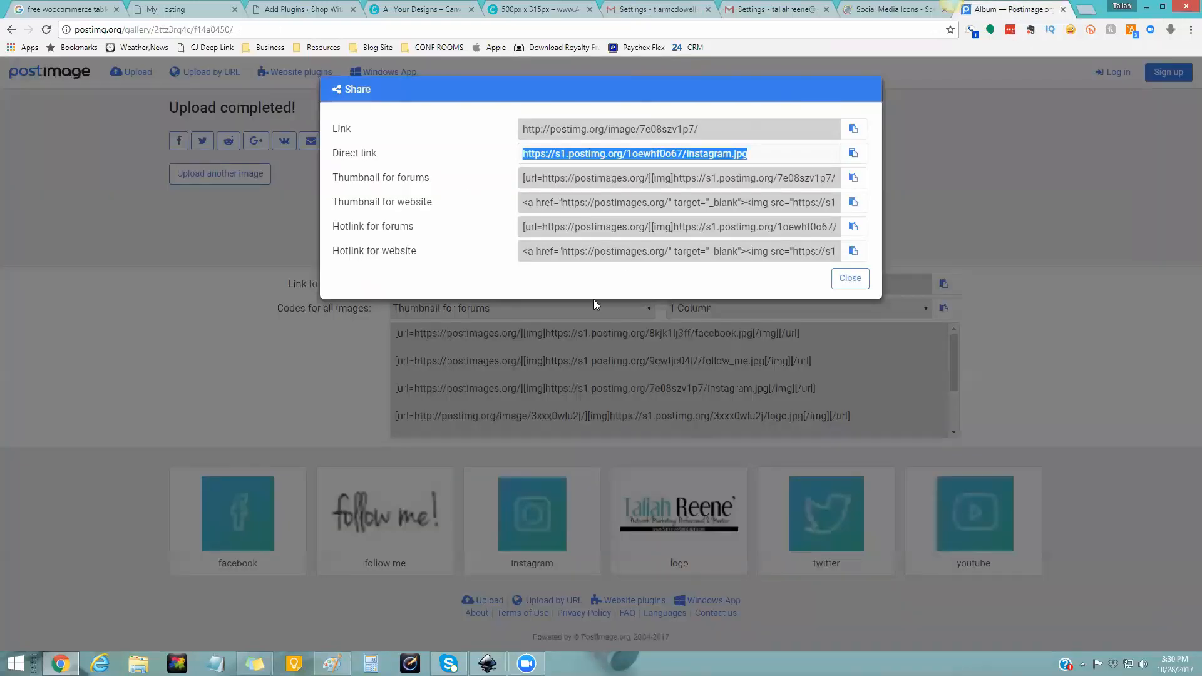
pyautogui.click(849, 278)
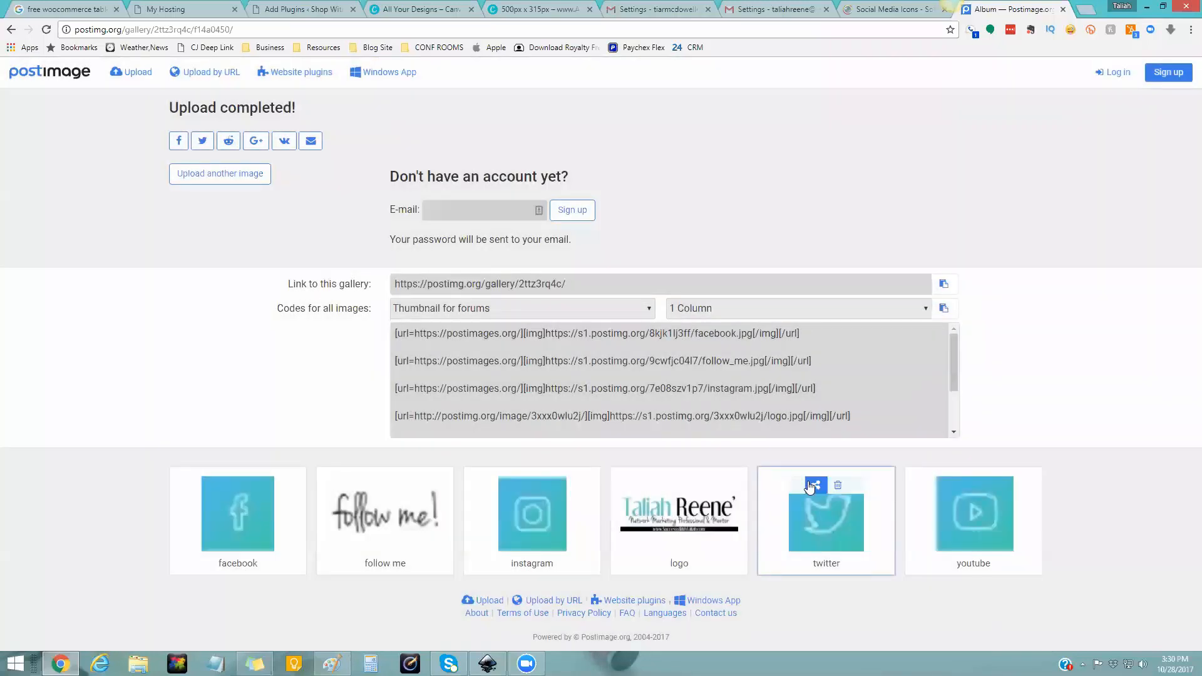
pyautogui.click(813, 482)
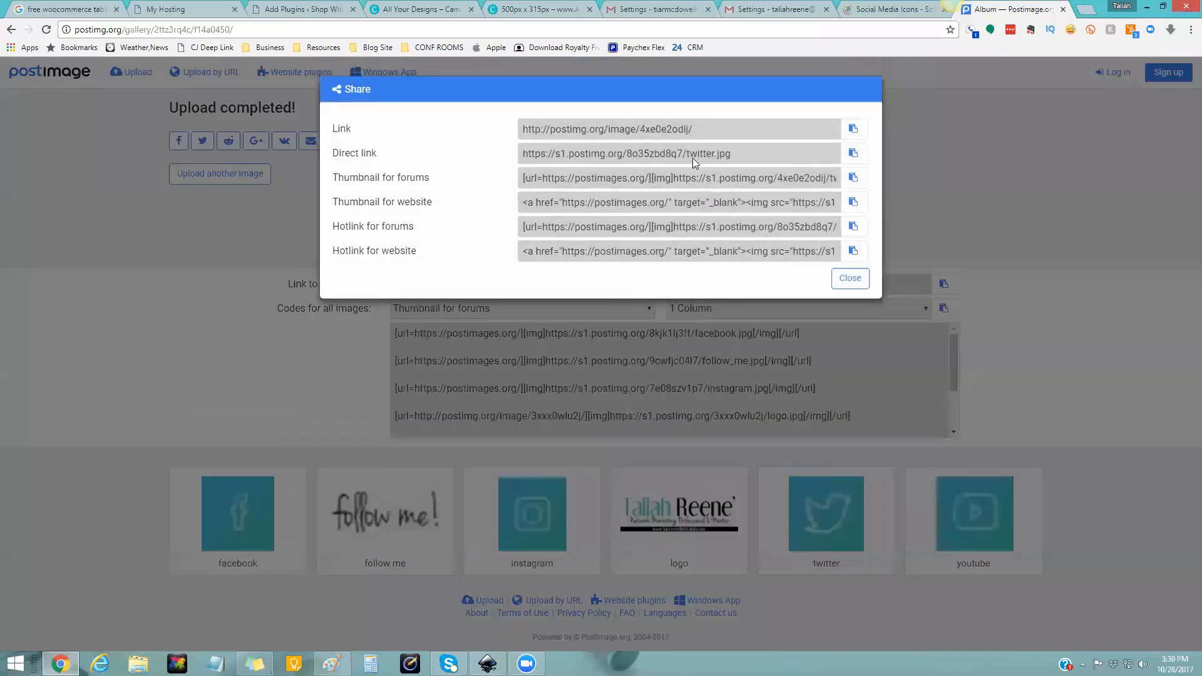
pyautogui.click(692, 158)
pyautogui.rightClick(692, 158)
pyautogui.click(711, 165)
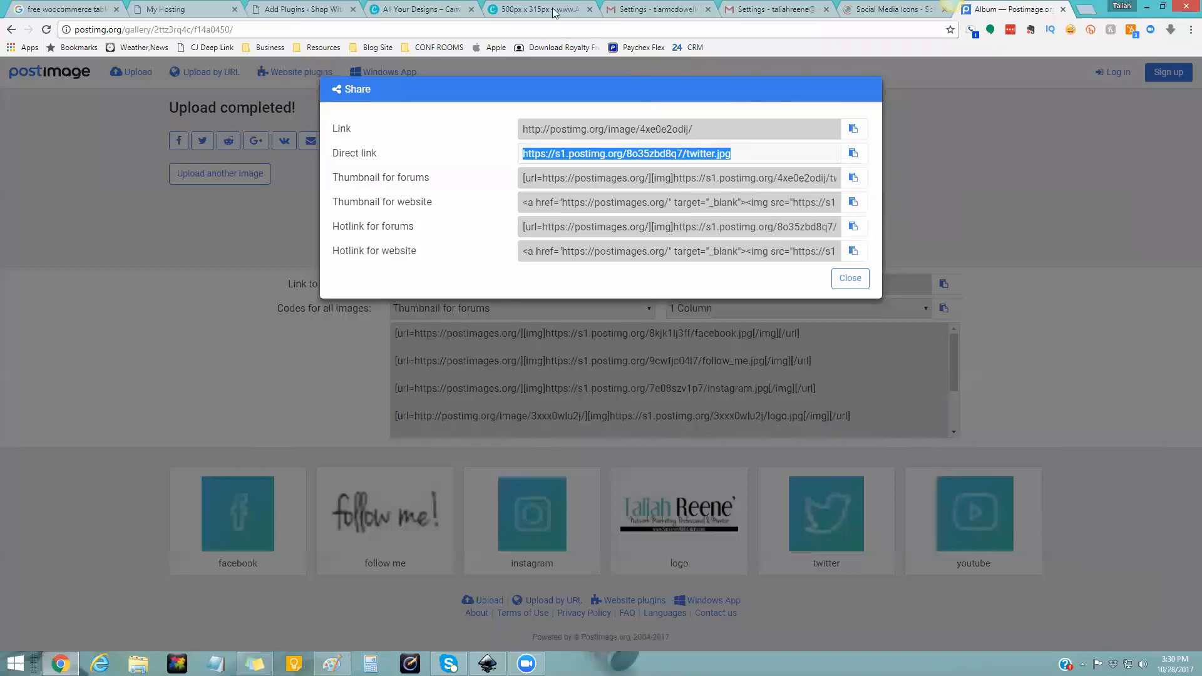
pyautogui.click(628, 6)
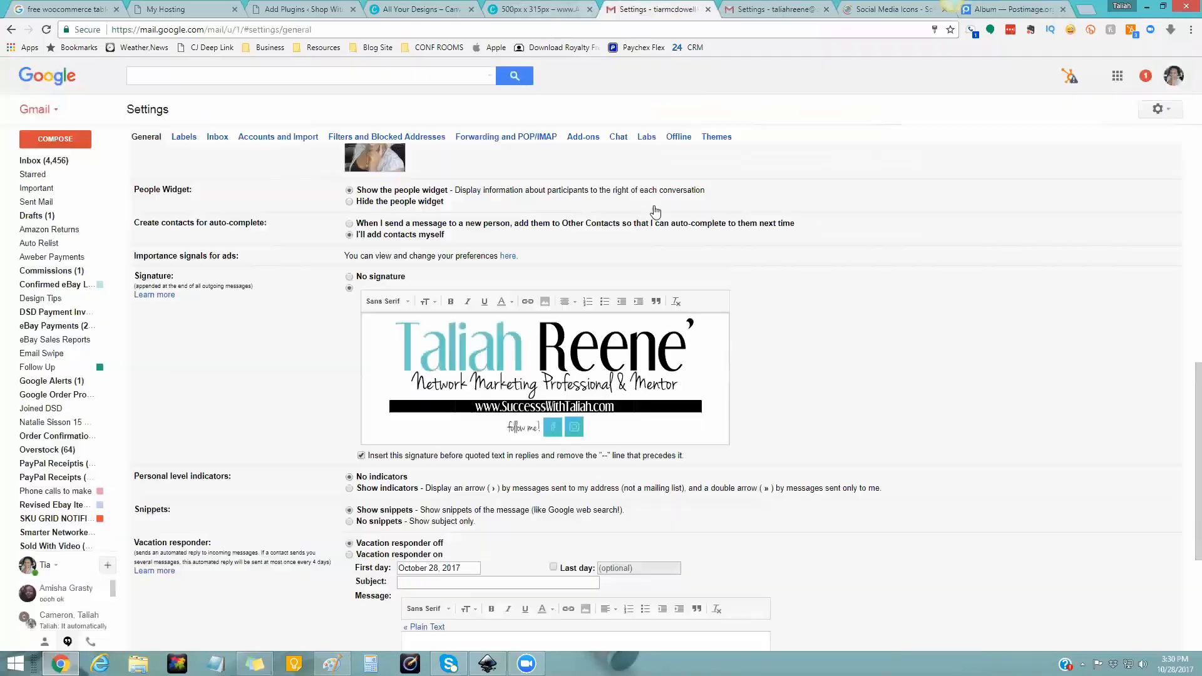
# - Insert the Twitter icon after the Instagram icon from the pasted link
pyautogui.click(545, 303)
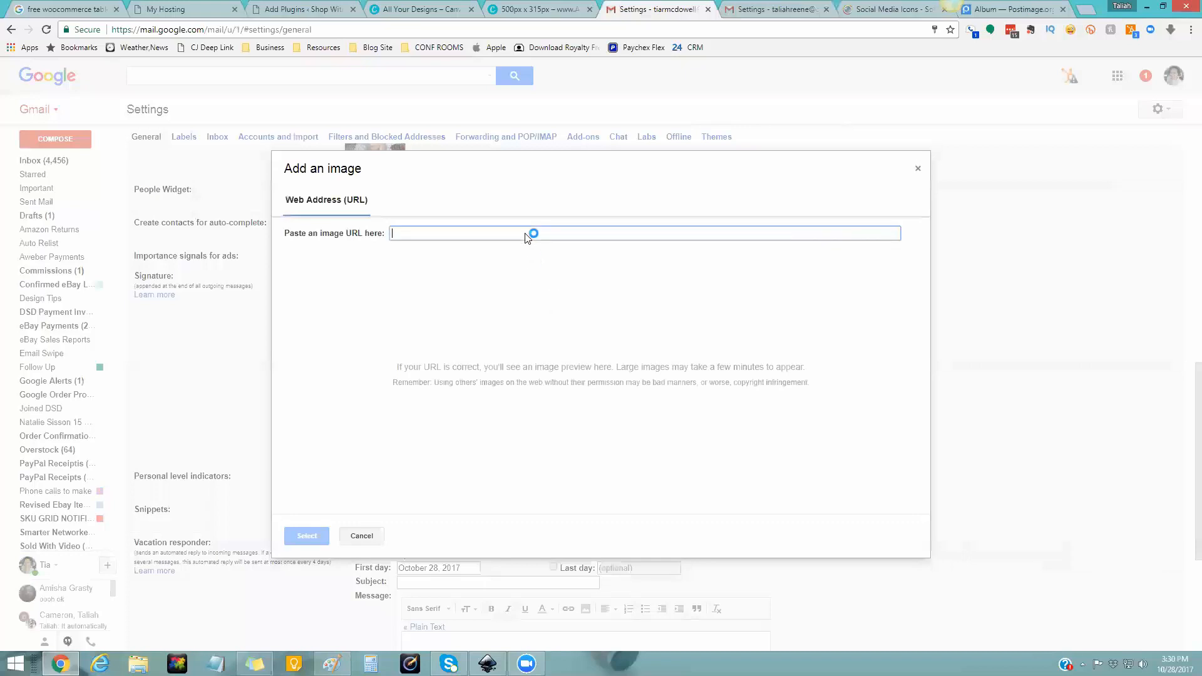
pyautogui.hotkey('ctrl', 'v')
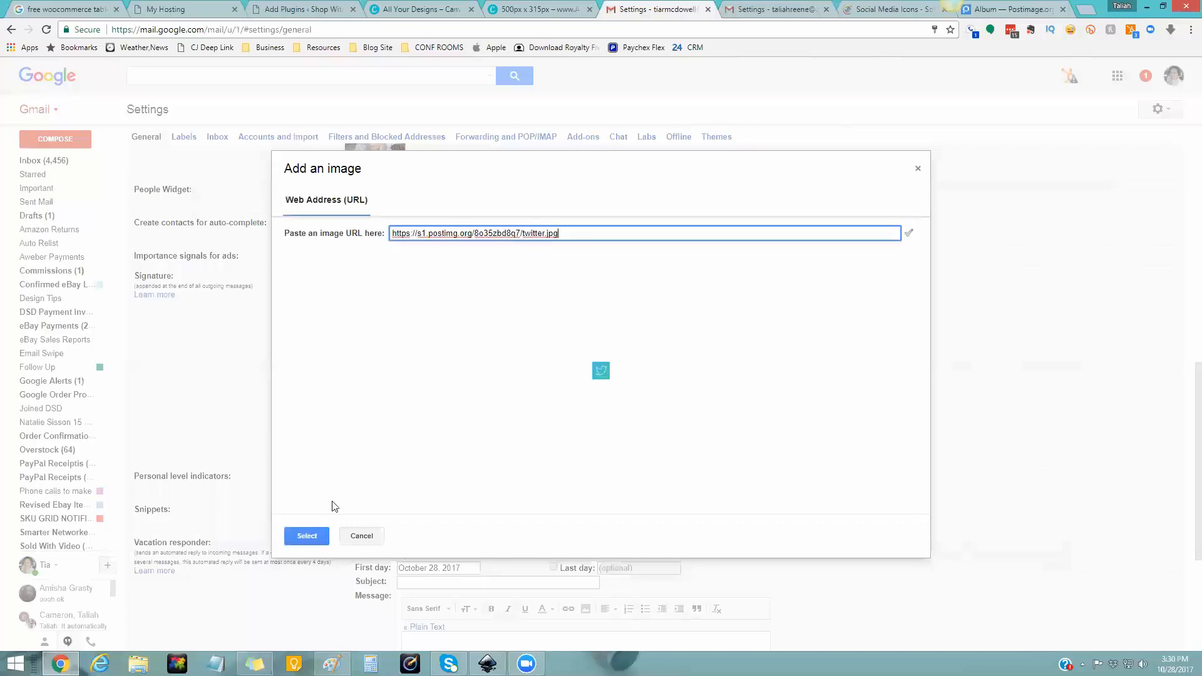
pyautogui.click(306, 536)
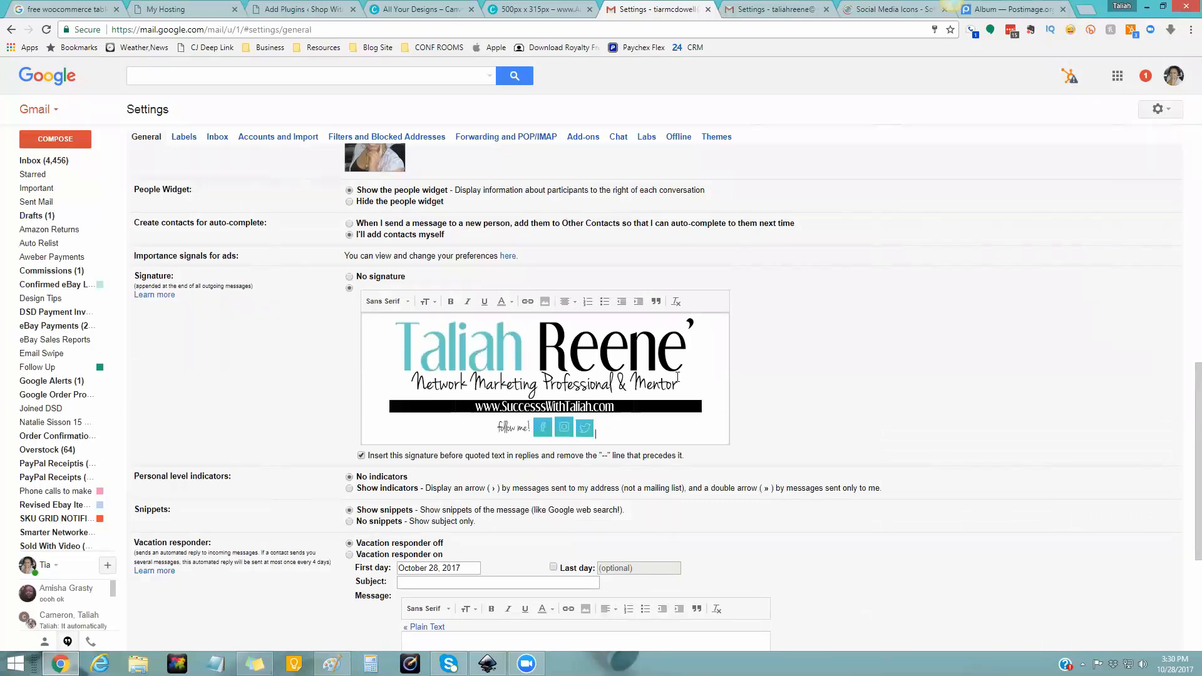
# - Copy the youtube image's Direct link from Postimage's Share links
pyautogui.click(1002, 10)
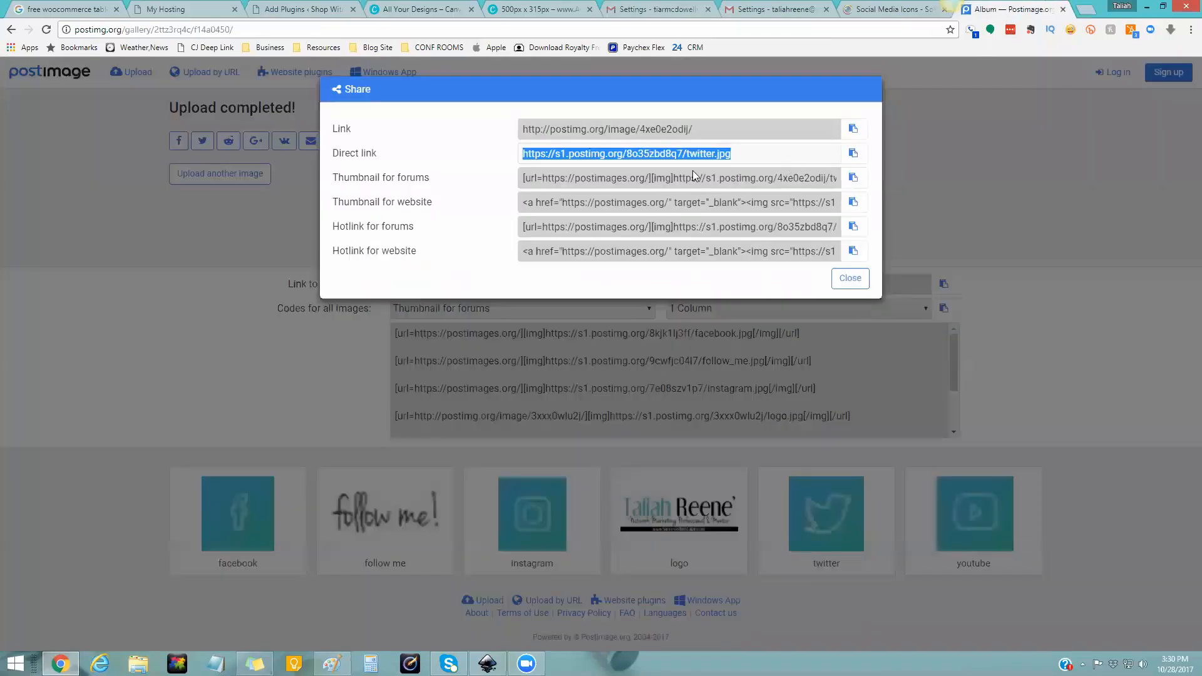
pyautogui.click(849, 265)
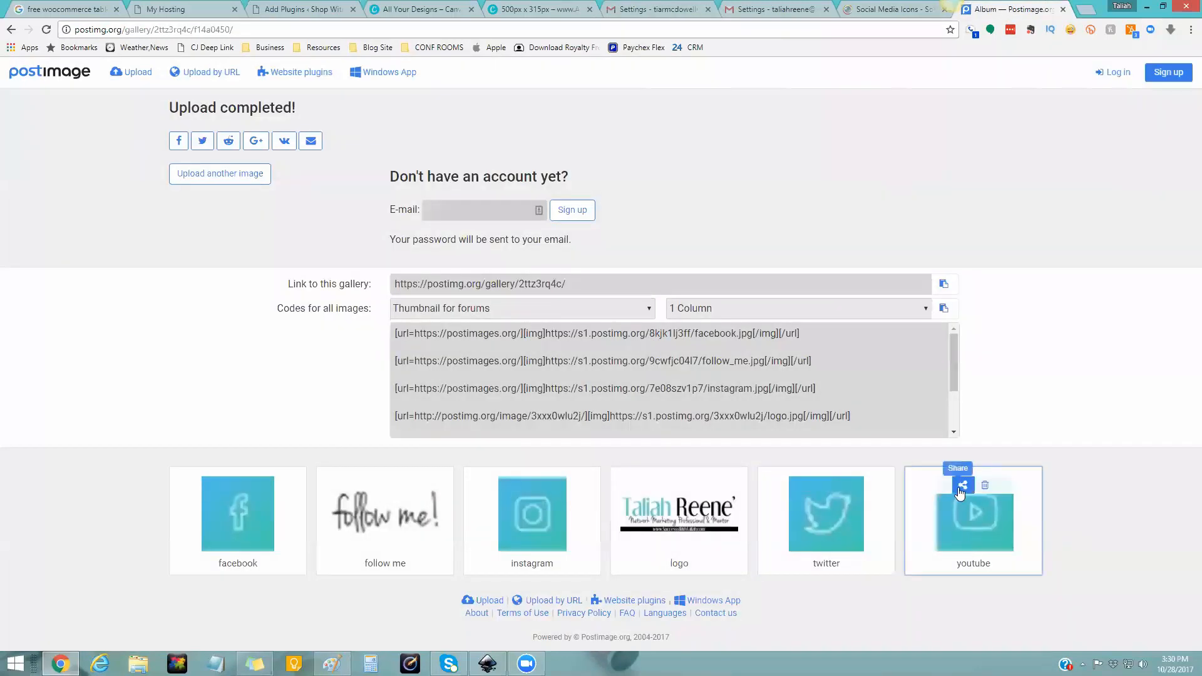
pyautogui.click(958, 487)
pyautogui.click(764, 159)
pyautogui.rightClick(764, 159)
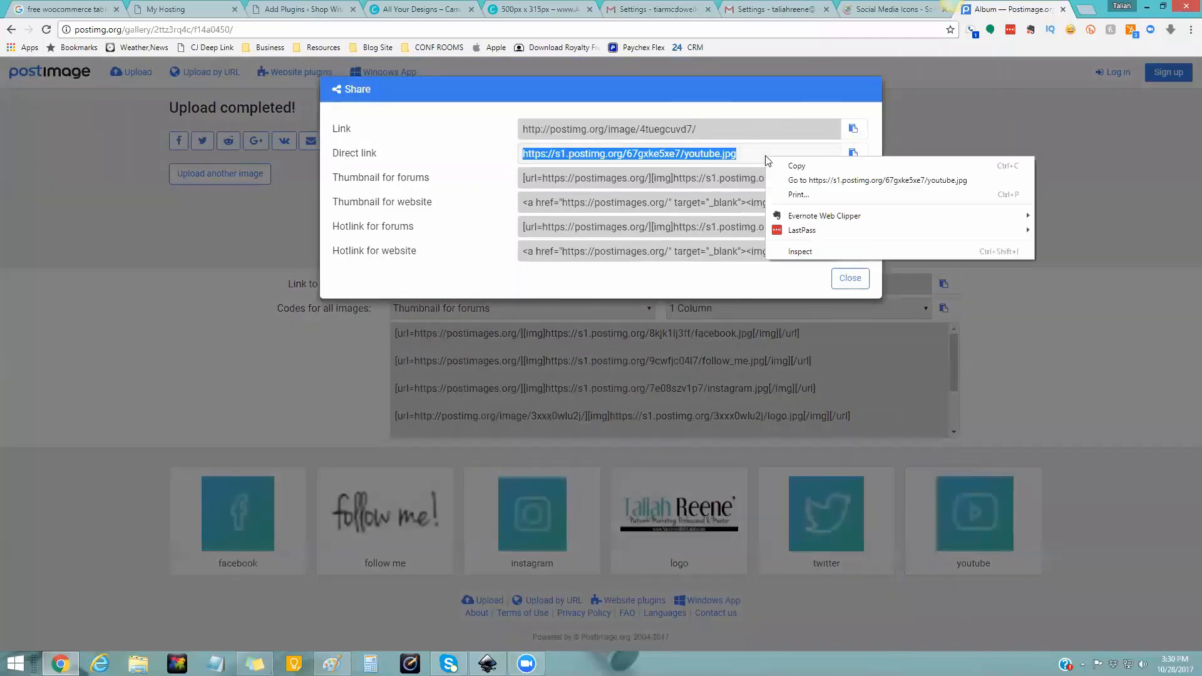
pyautogui.click(797, 165)
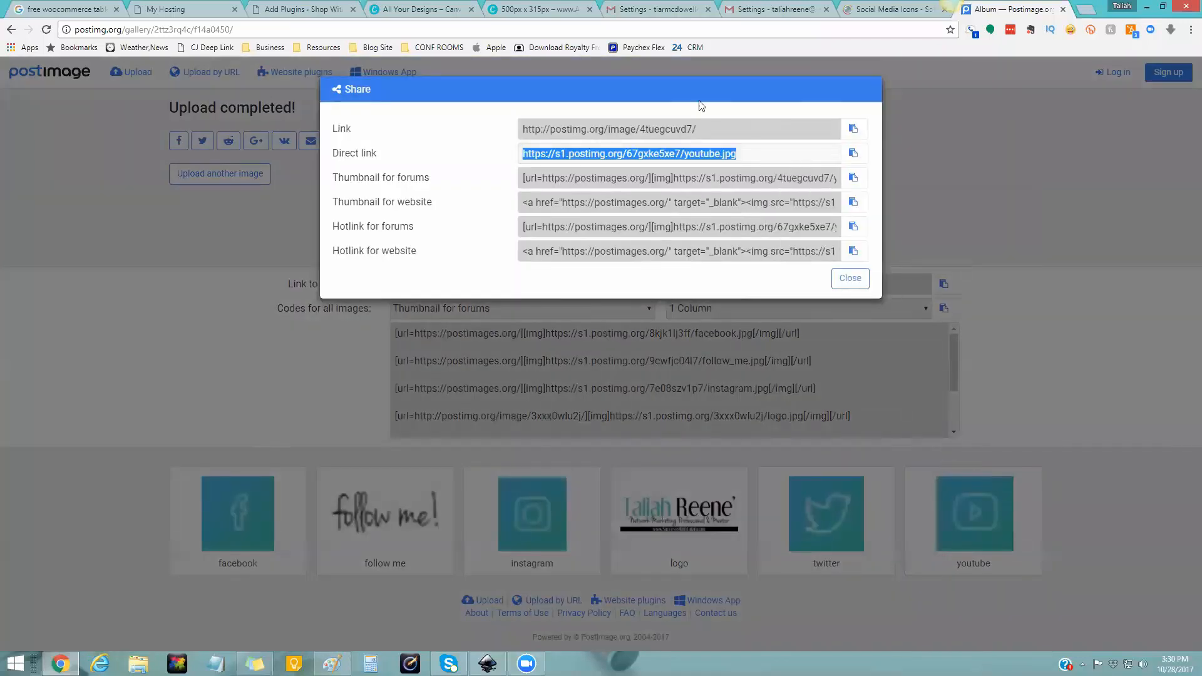
pyautogui.click(657, 9)
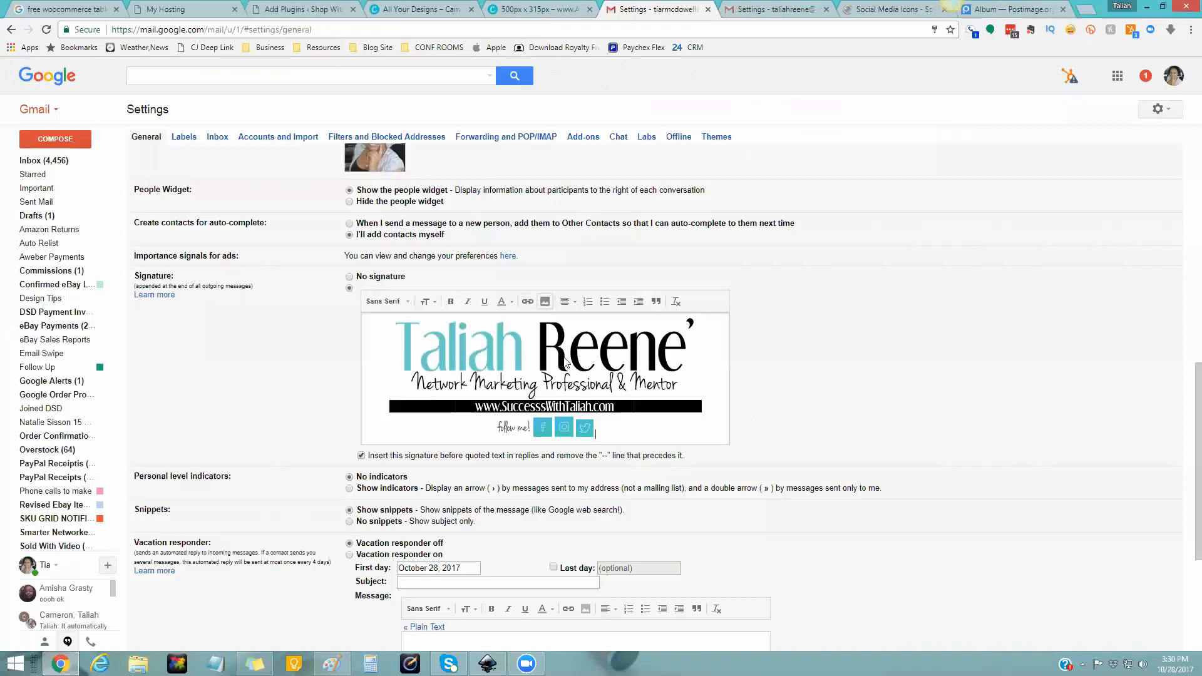
# - Insert the YouTube icon after the Twitter icon from the pasted link
pyautogui.click(545, 301)
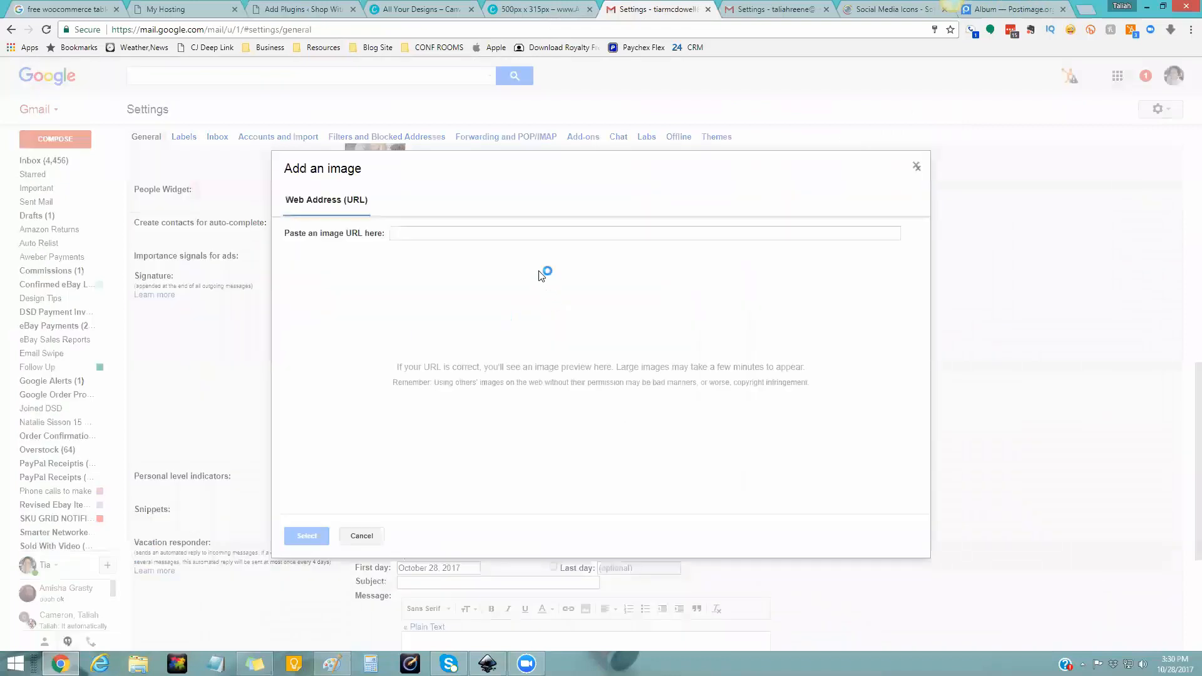
pyautogui.click(536, 235)
pyautogui.hotkey('ctrl', 'v')
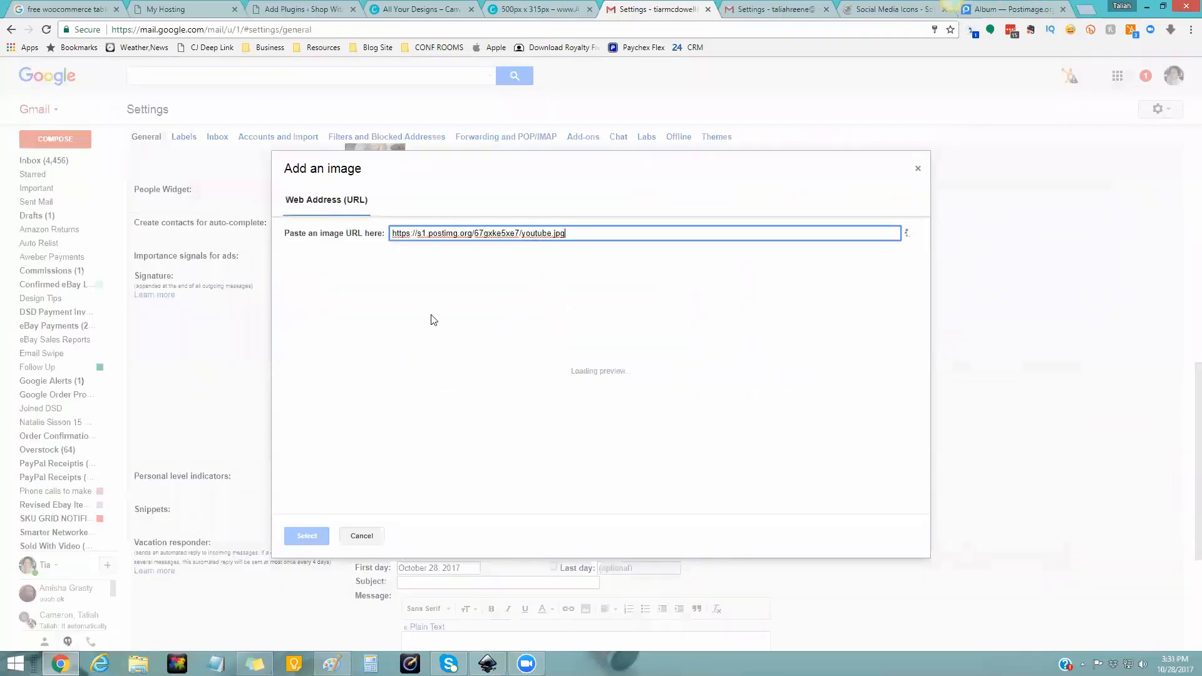
pyautogui.click(306, 536)
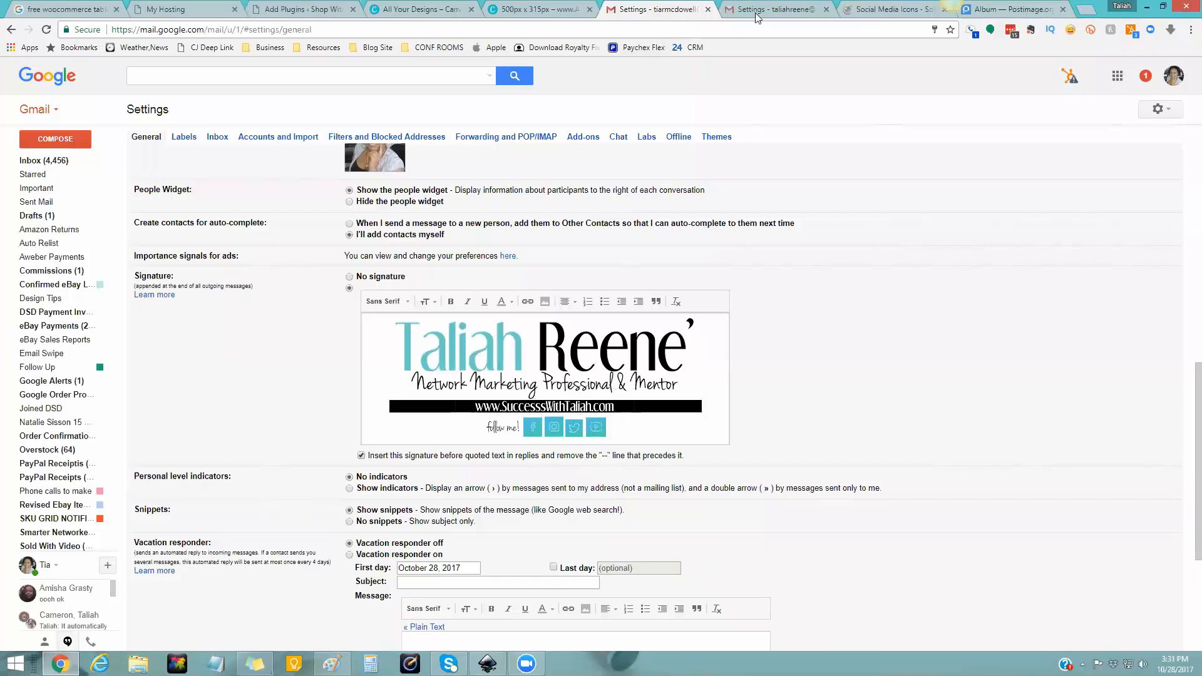
pyautogui.hotkey('ctrl', 'Tab')
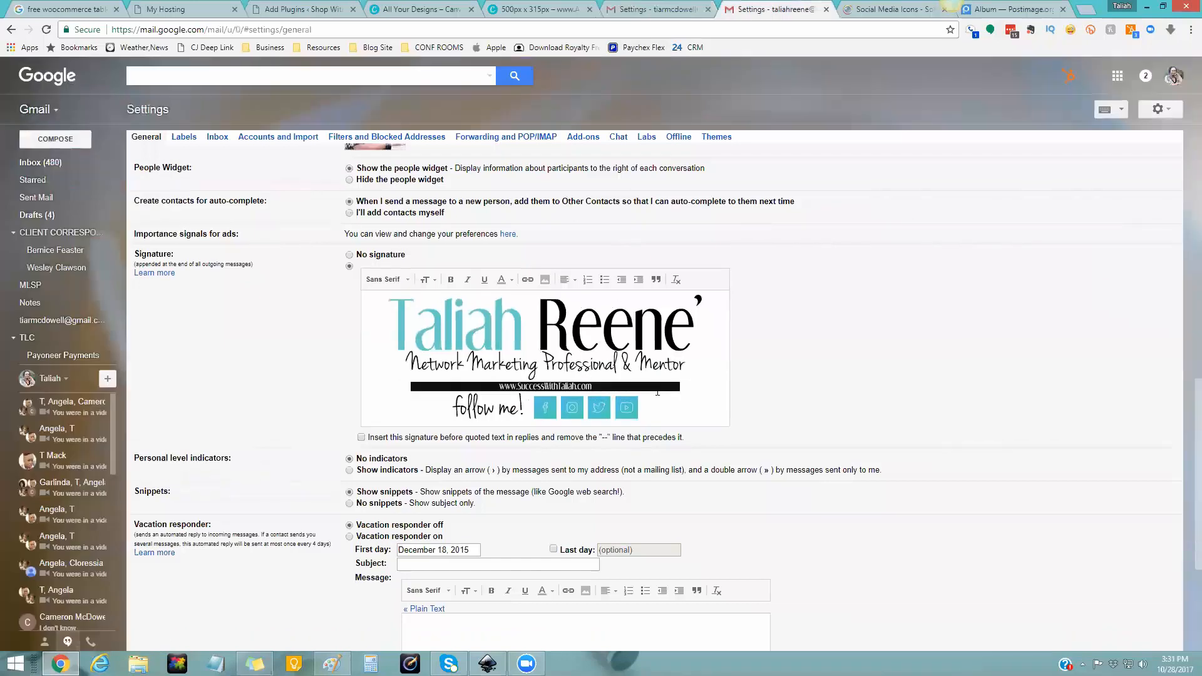
pyautogui.click(645, 7)
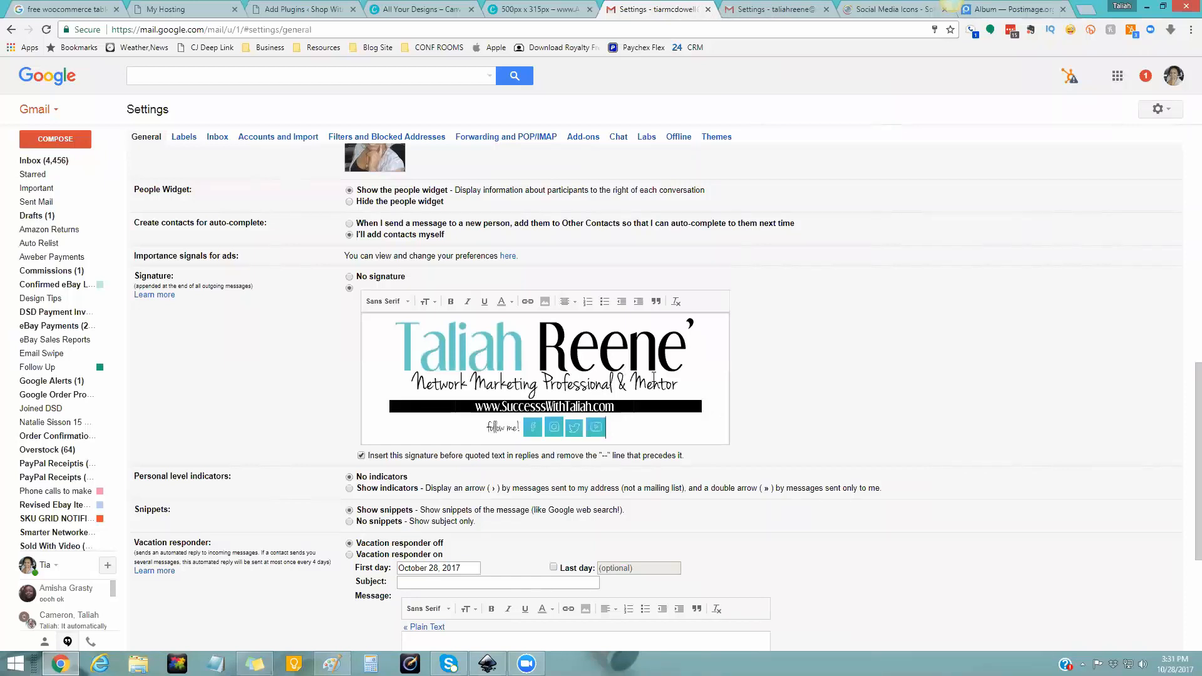
pyautogui.click(707, 395)
pyautogui.moveTo(536, 392); pyautogui.dragTo(485, 388)
pyautogui.click(561, 398)
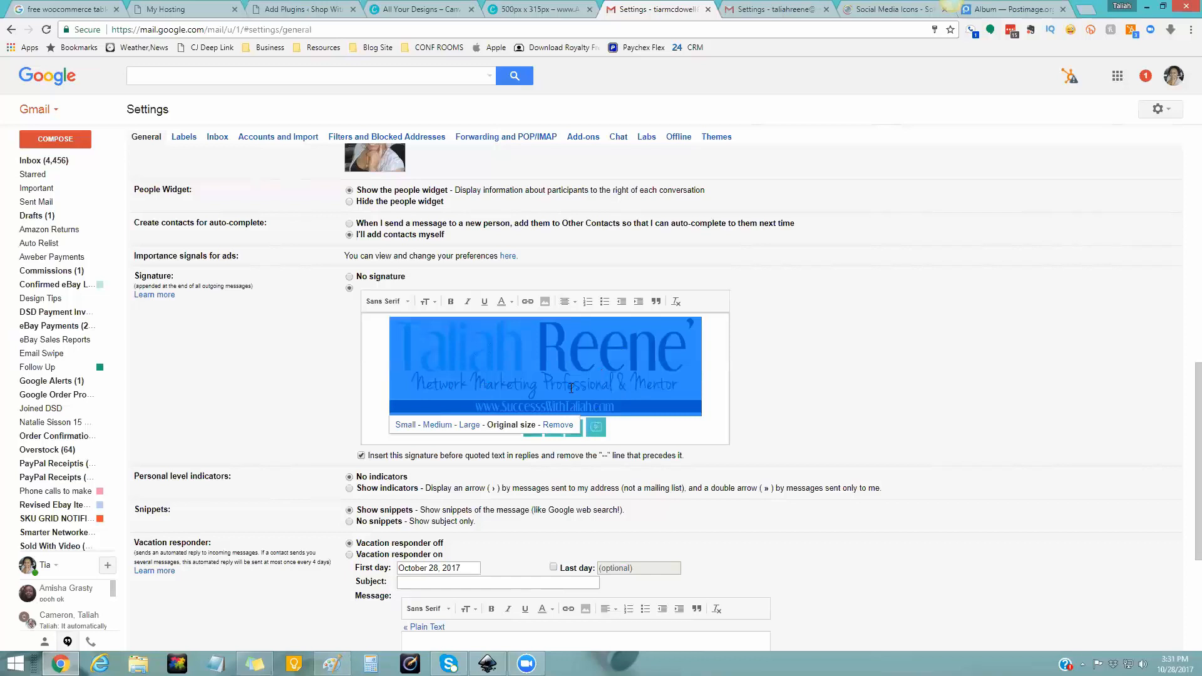
# - Link the logo banner to the owner's website address via the Edit Link dialog
pyautogui.click(528, 303)
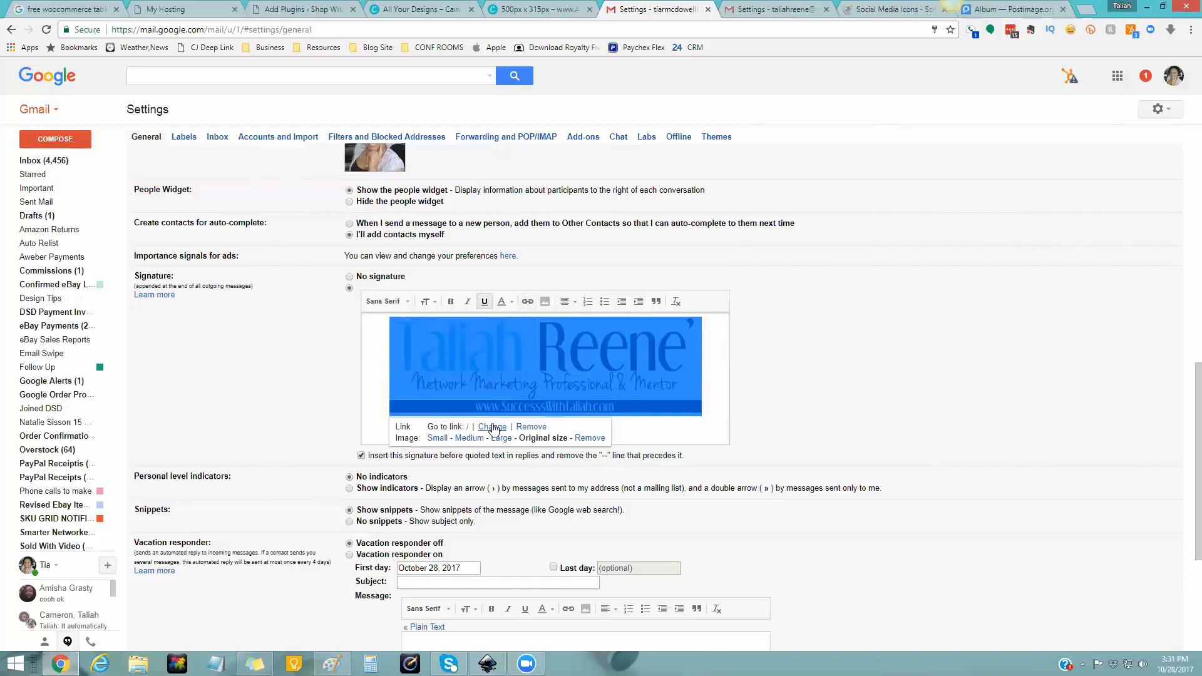
pyautogui.click(492, 427)
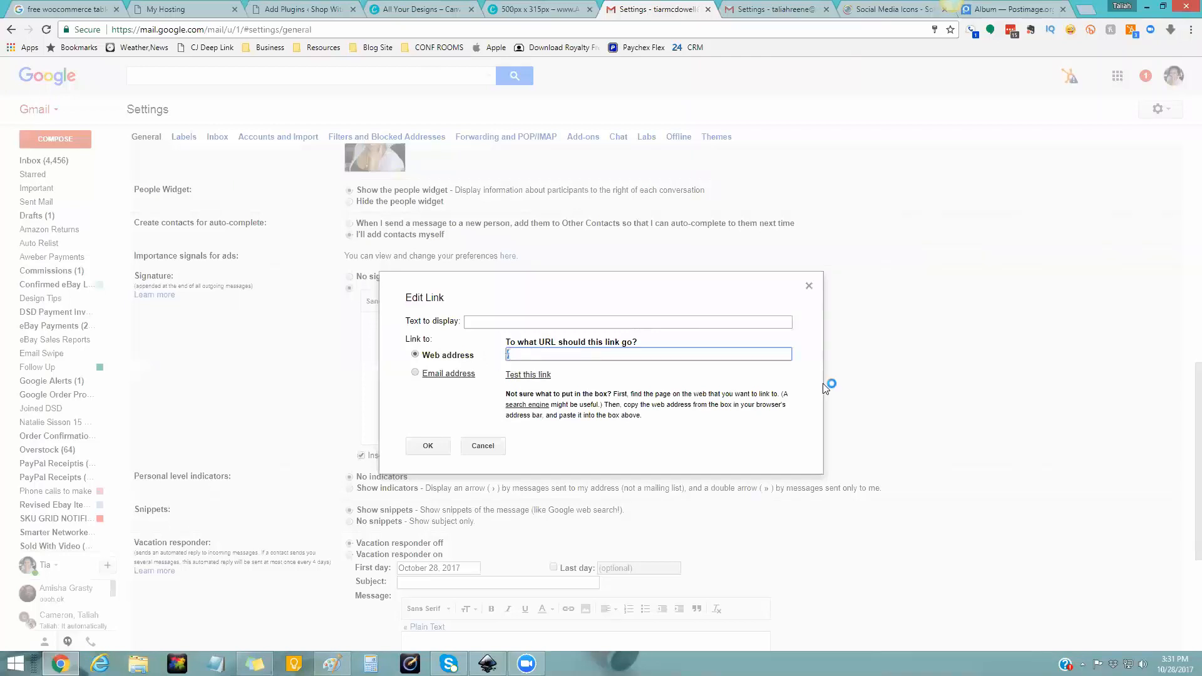
pyautogui.press('BackSpace')
pyautogui.write('www.successwithtaliah com')
pyautogui.click(428, 446)
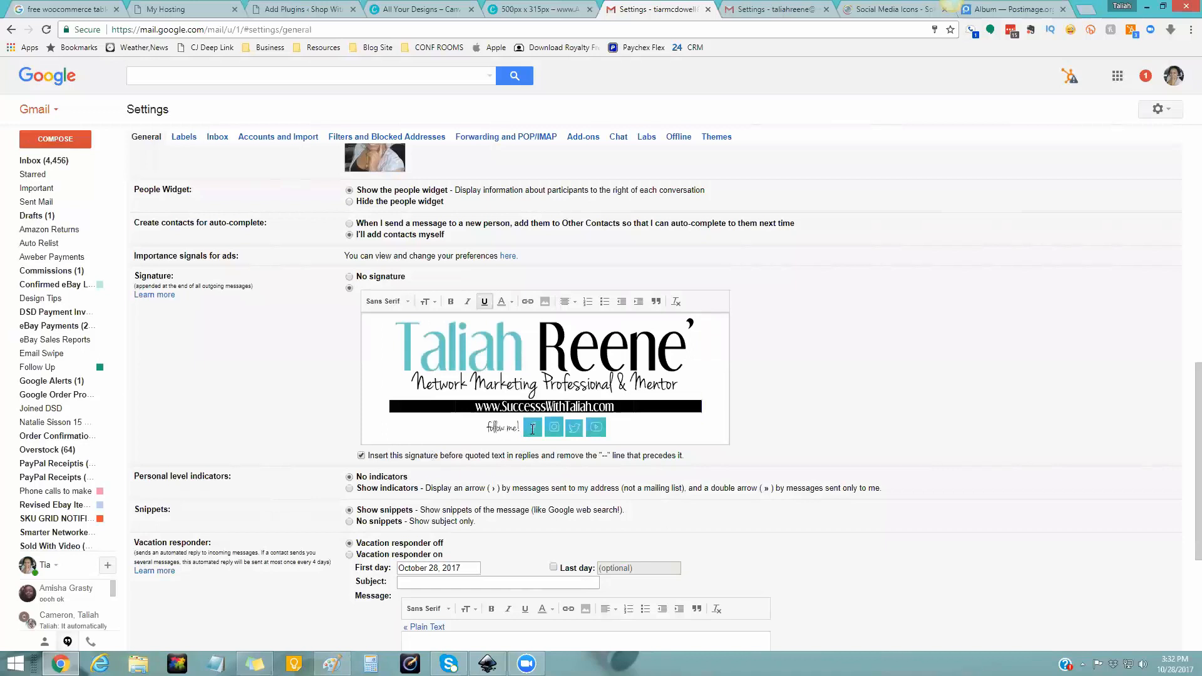
pyautogui.click(532, 428)
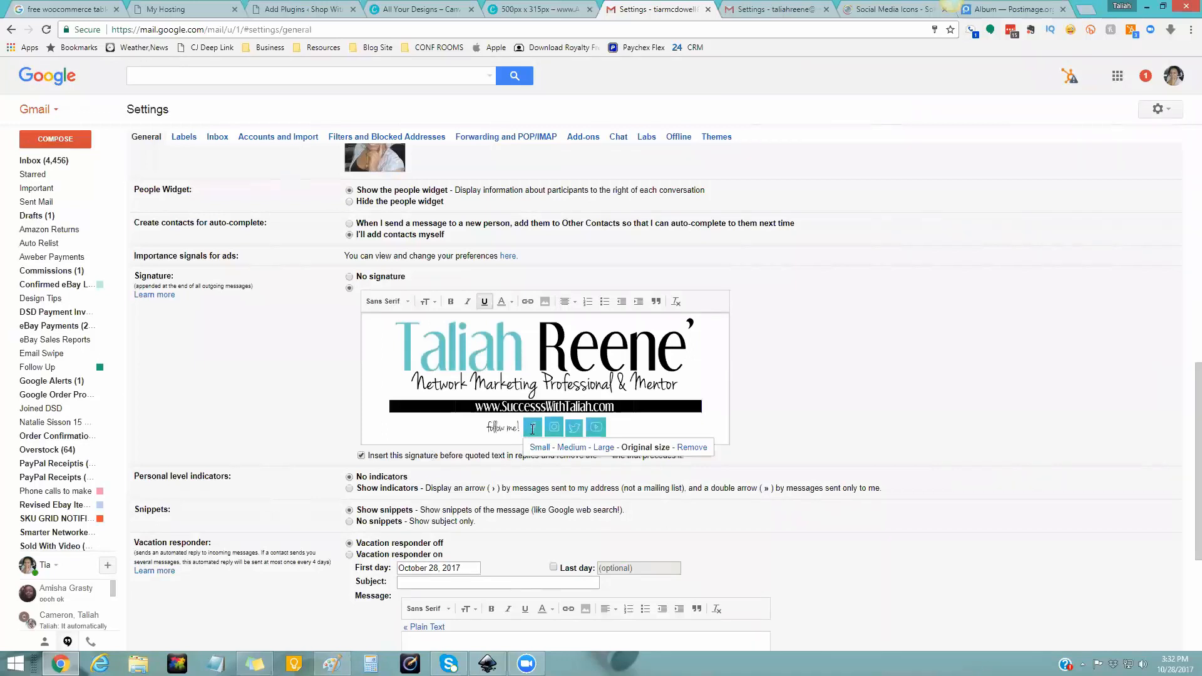
# - Link the Facebook icon to the owner's Facebook profile URL
pyautogui.moveTo(544, 428); pyautogui.dragTo(526, 428)
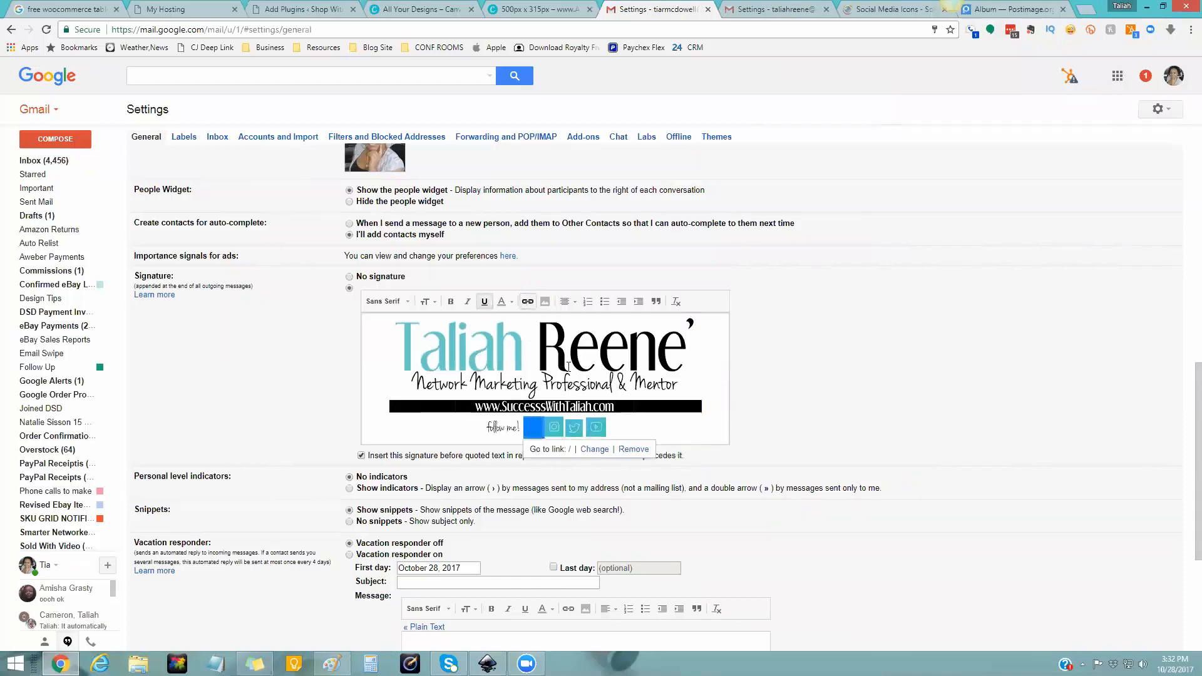
pyautogui.click(588, 449)
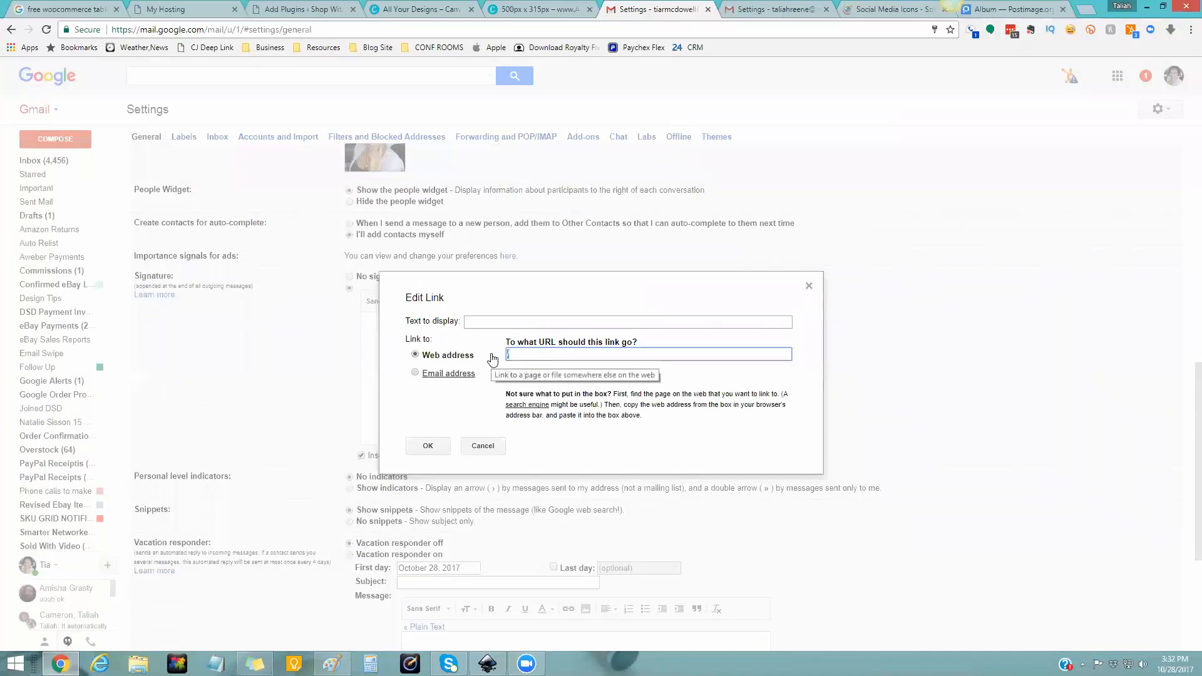
pyautogui.write('https')
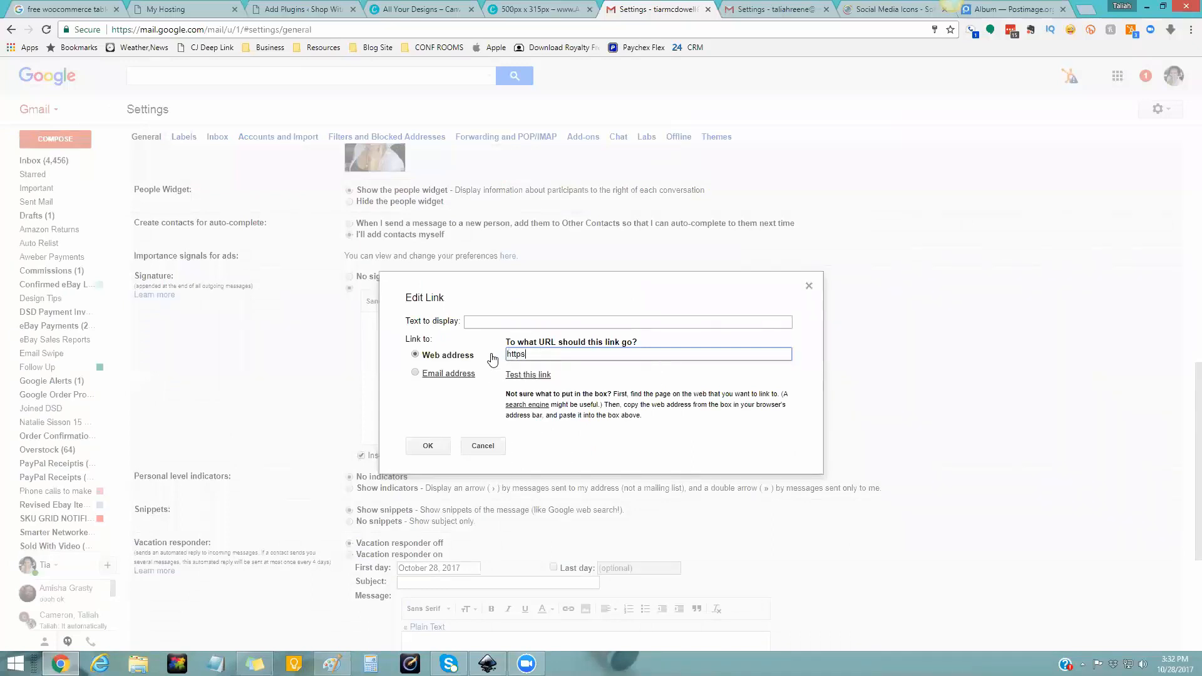
pyautogui.write('://facebook.com/taliahreeneonline')
pyautogui.click(429, 446)
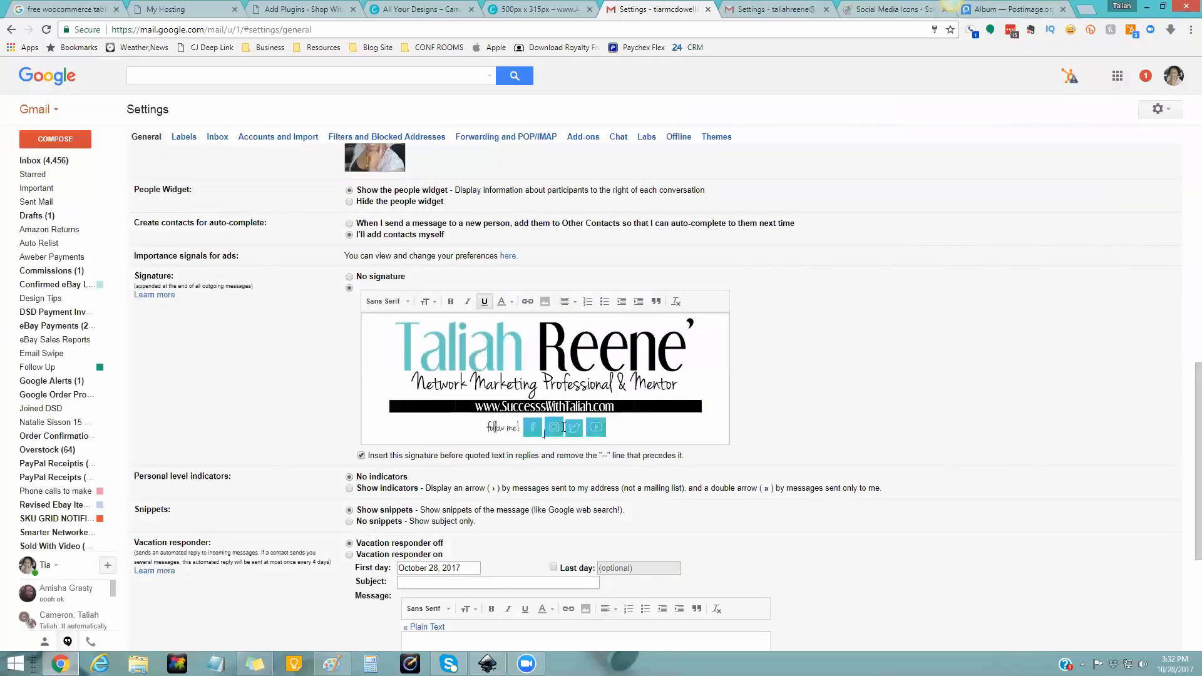
# - Link the Instagram icon to the owner's Instagram profile URL
pyautogui.click(554, 427)
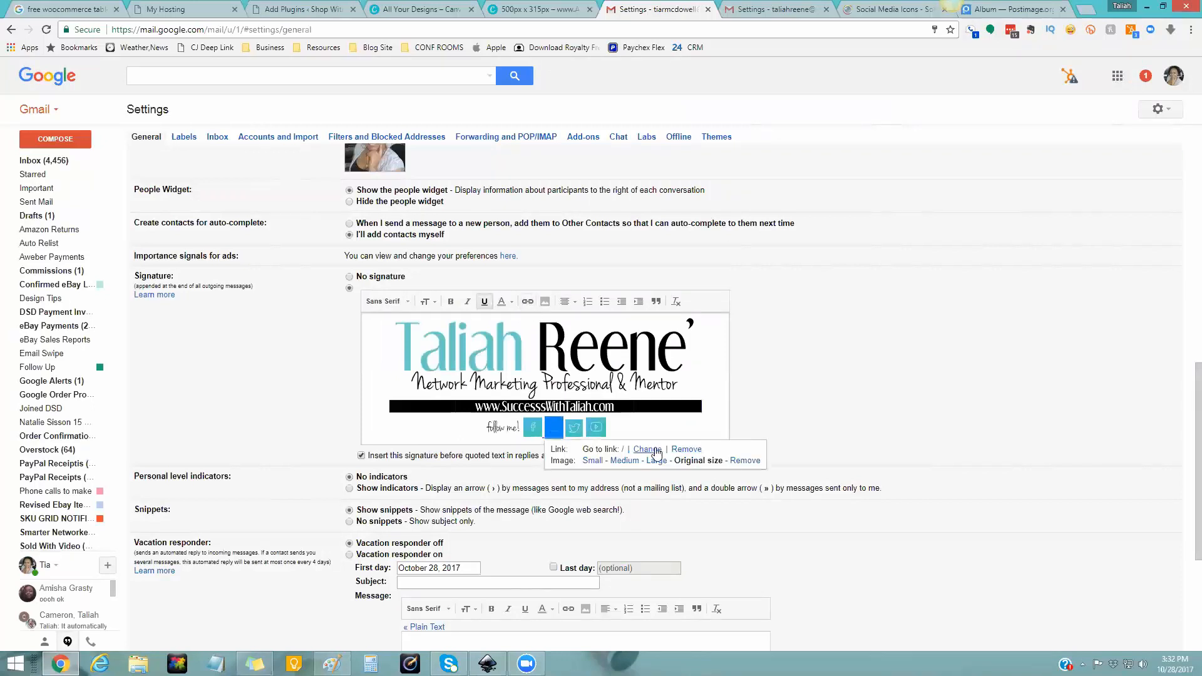
pyautogui.click(655, 450)
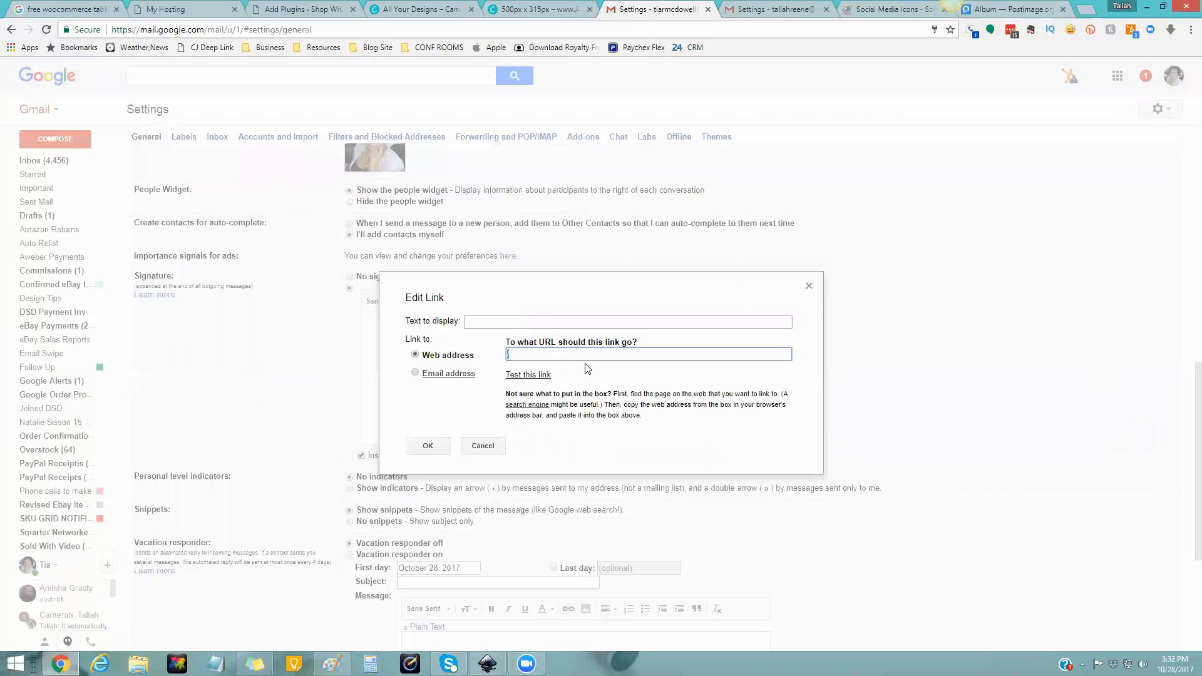
pyautogui.write('https://instagram.com/taliahreene')
pyautogui.click(432, 446)
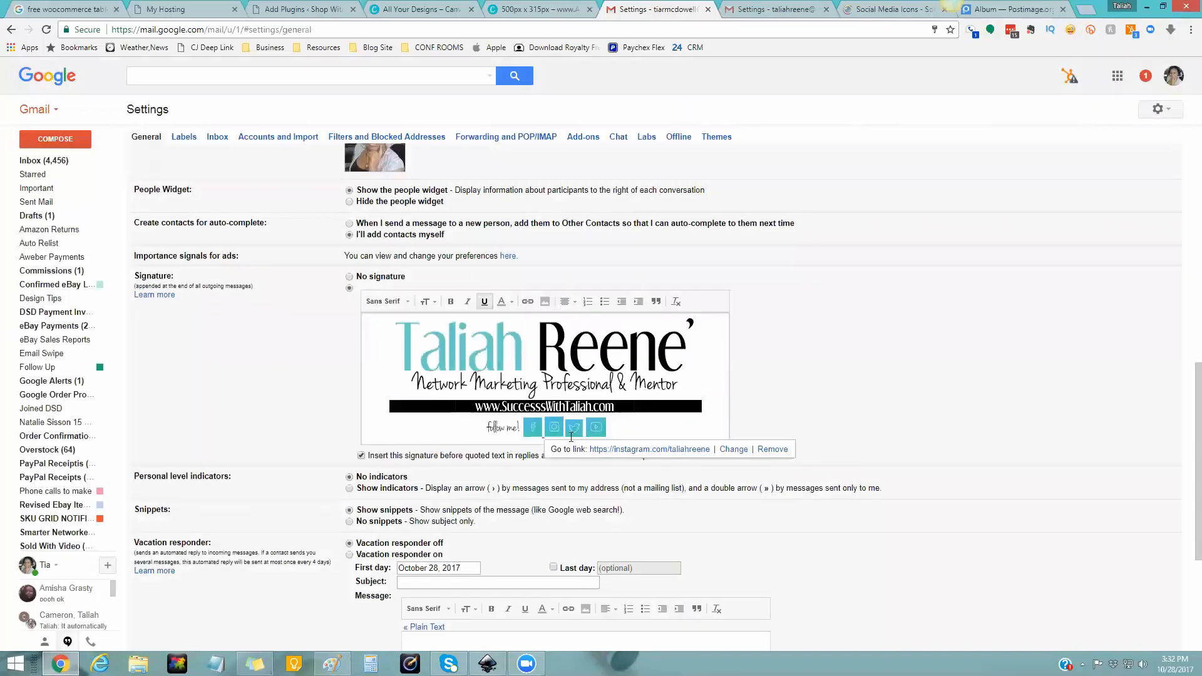
pyautogui.click(581, 429)
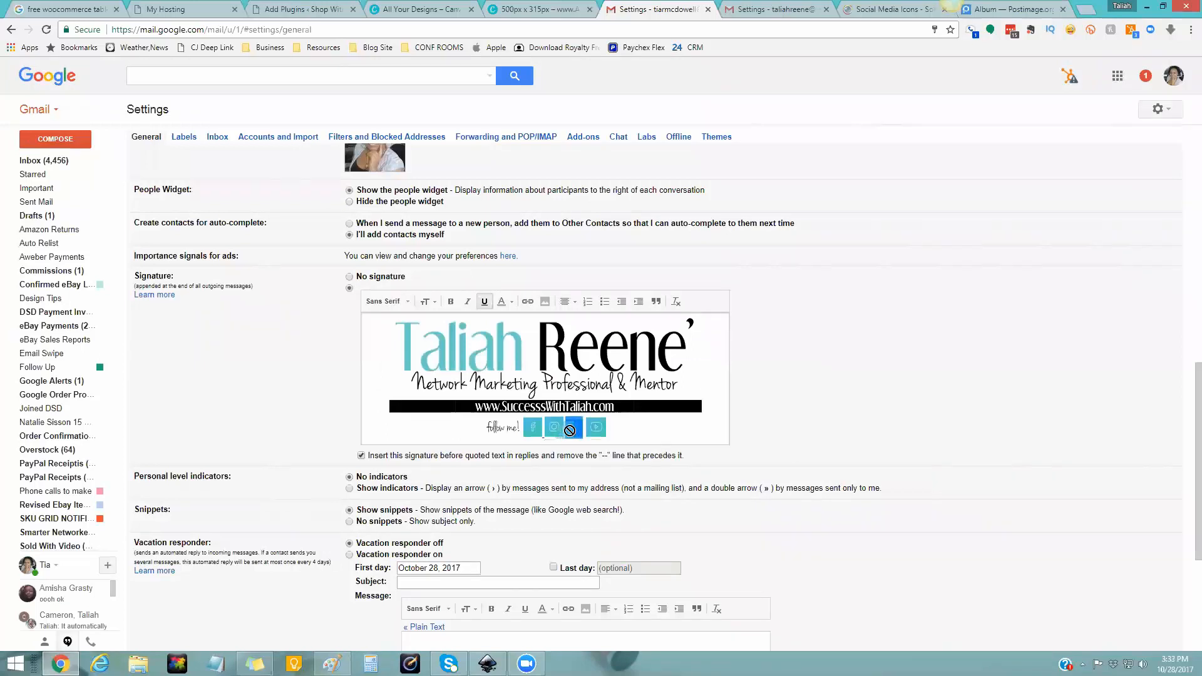
# - Link the Twitter icon to the owner's Twitter profile URL
pyautogui.click(528, 302)
pyautogui.click(666, 450)
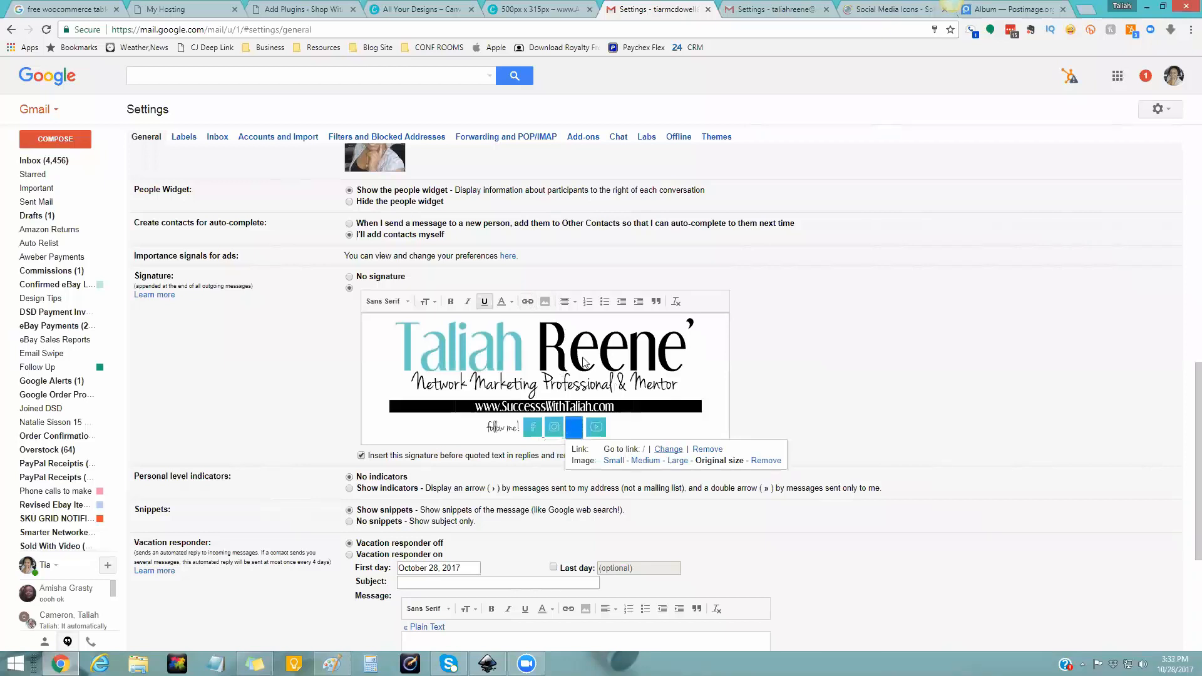
pyautogui.write('https')
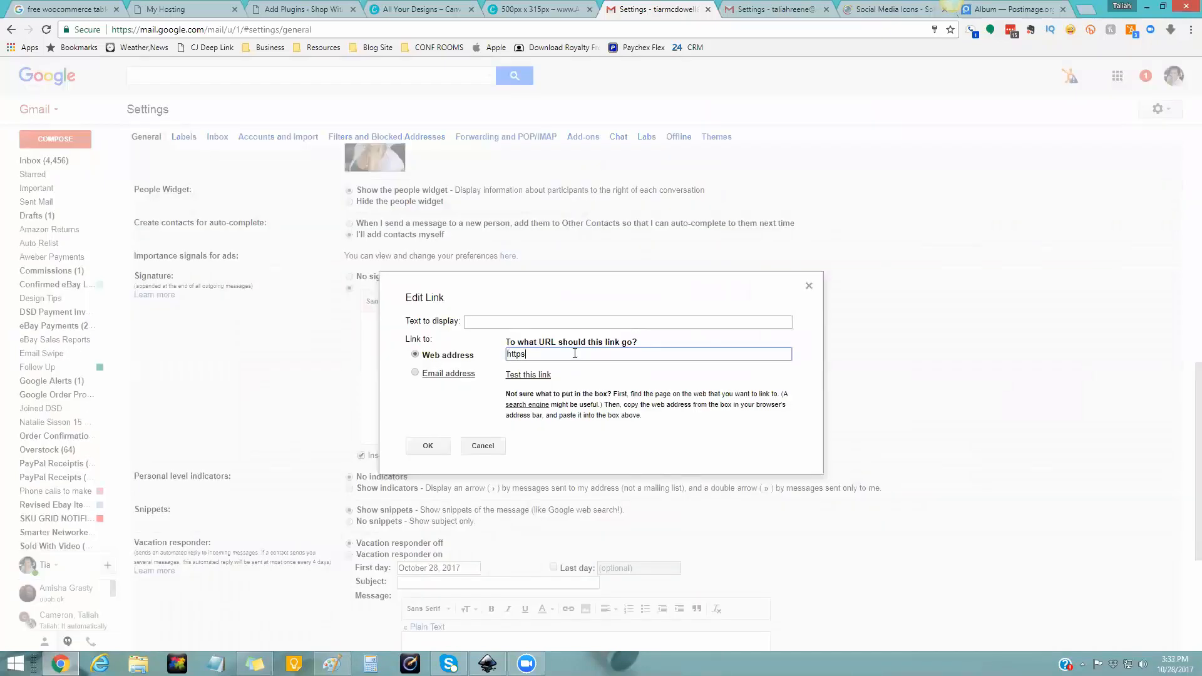
pyautogui.write('://twitter.com/taliahreen')
pyautogui.click(428, 445)
# - Link the YouTube icon to the owner's YouTube channel URL
pyautogui.click(595, 427)
pyautogui.click(527, 303)
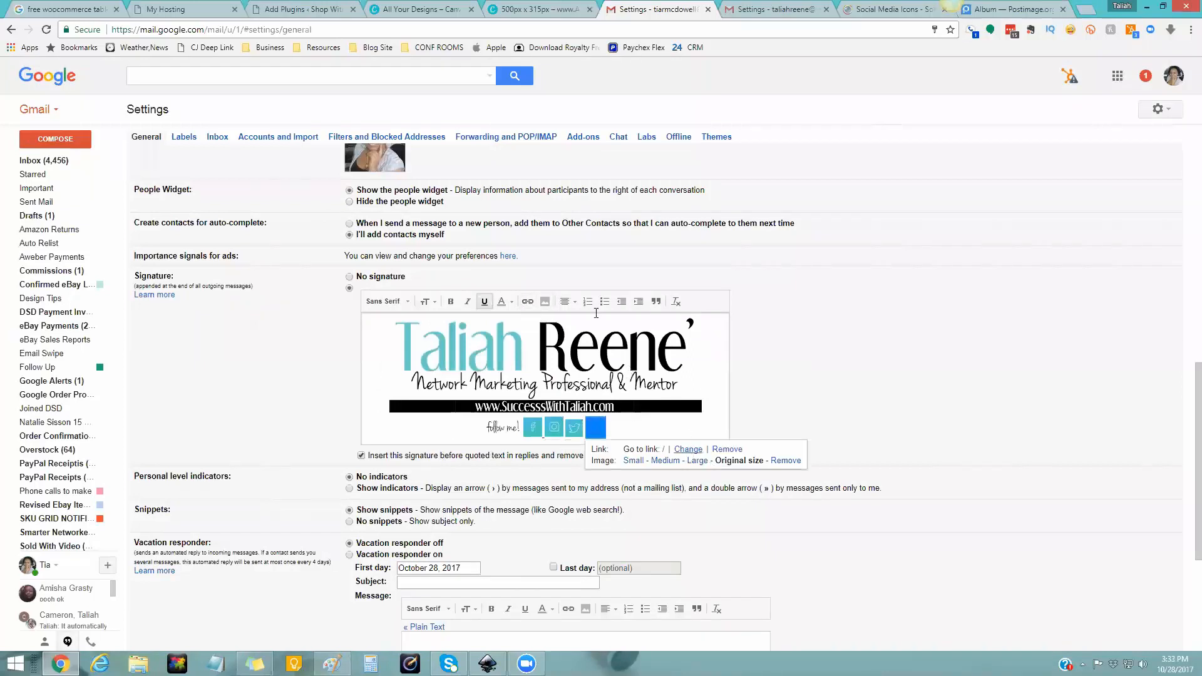
pyautogui.click(688, 449)
pyautogui.write('https')
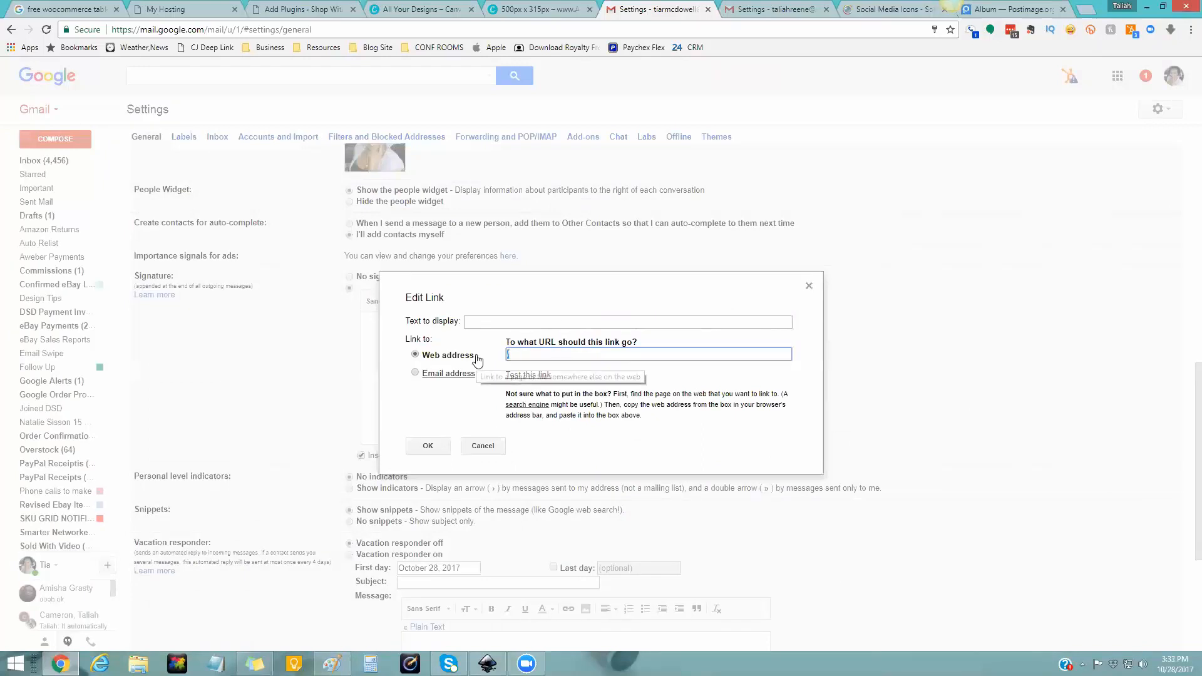
pyautogui.write('://youtube.com/taliahreene')
pyautogui.click(439, 446)
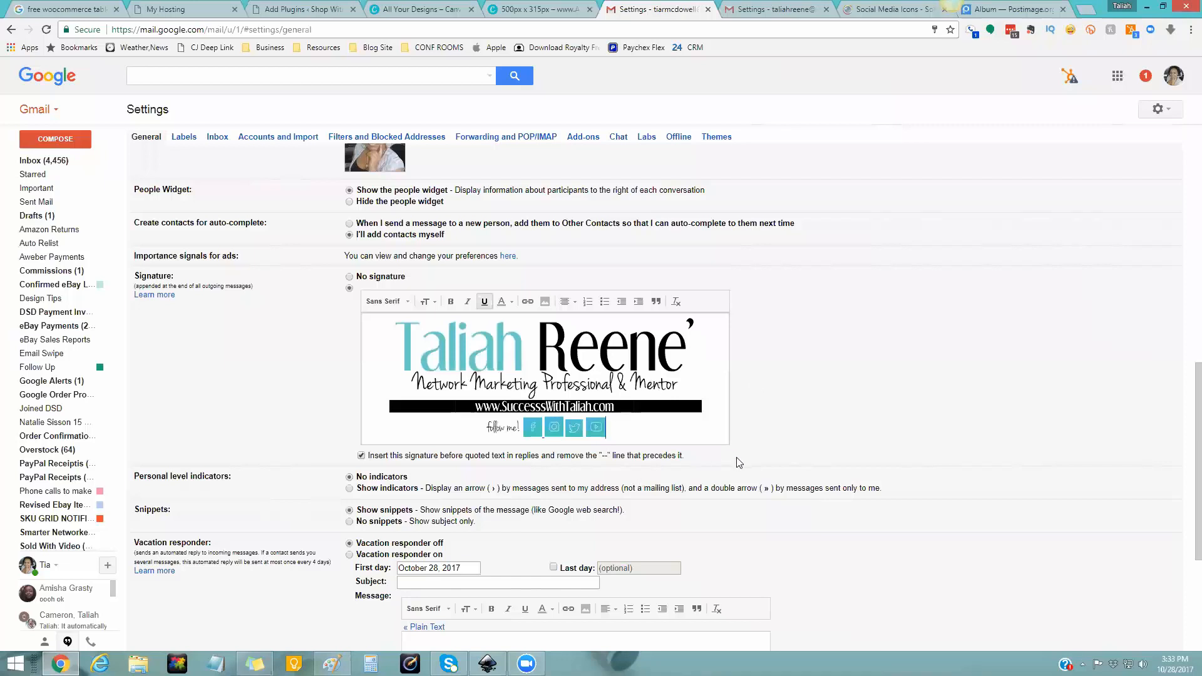
pyautogui.scroll(-4, 738, 462)
# - Save the signature, then check the Facebook, Instagram, Twitter and YouTube icon links in a new message
pyautogui.click(640, 501)
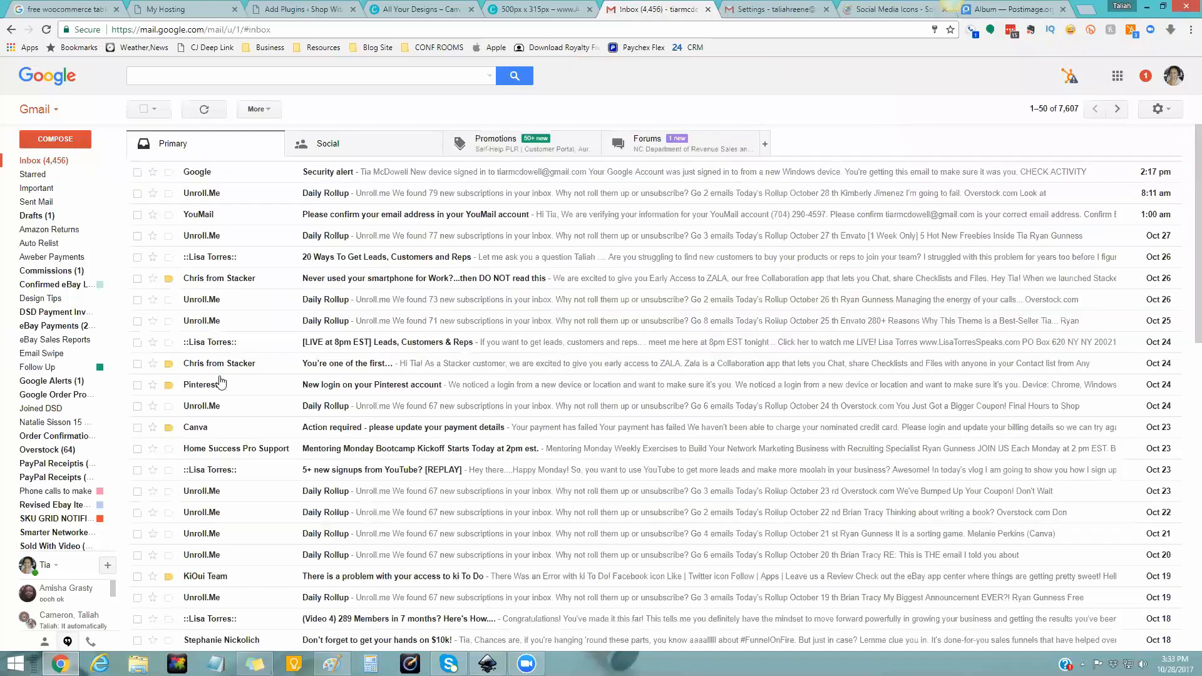
pyautogui.click(56, 144)
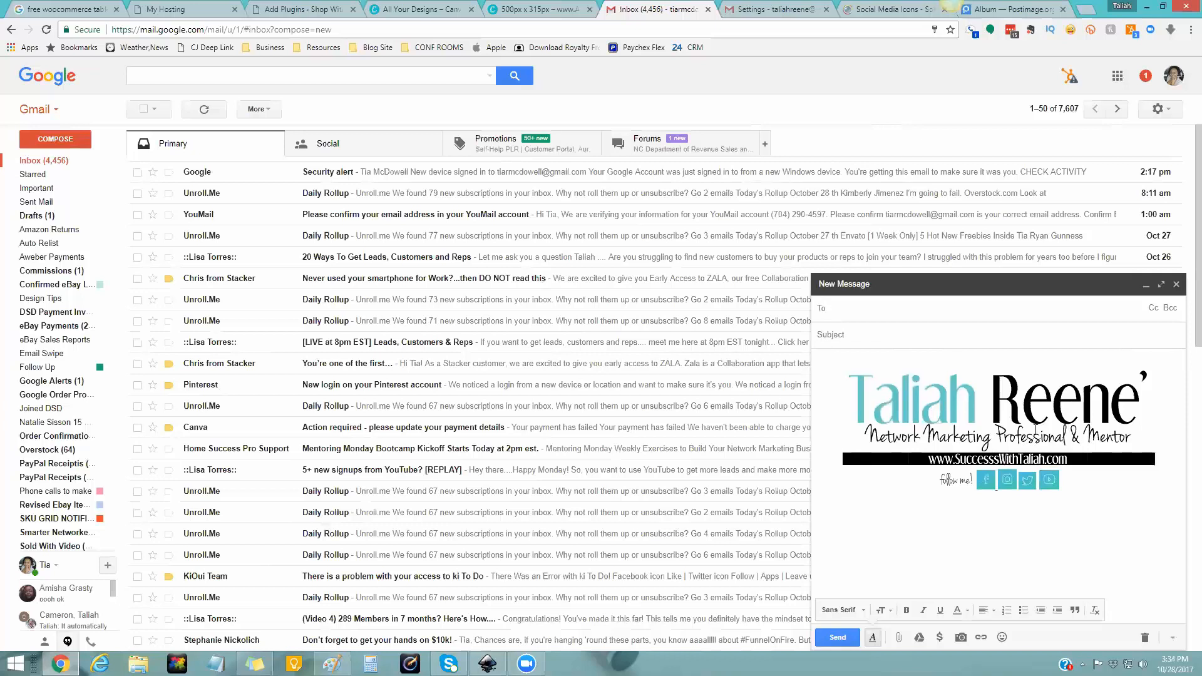
pyautogui.click(987, 480)
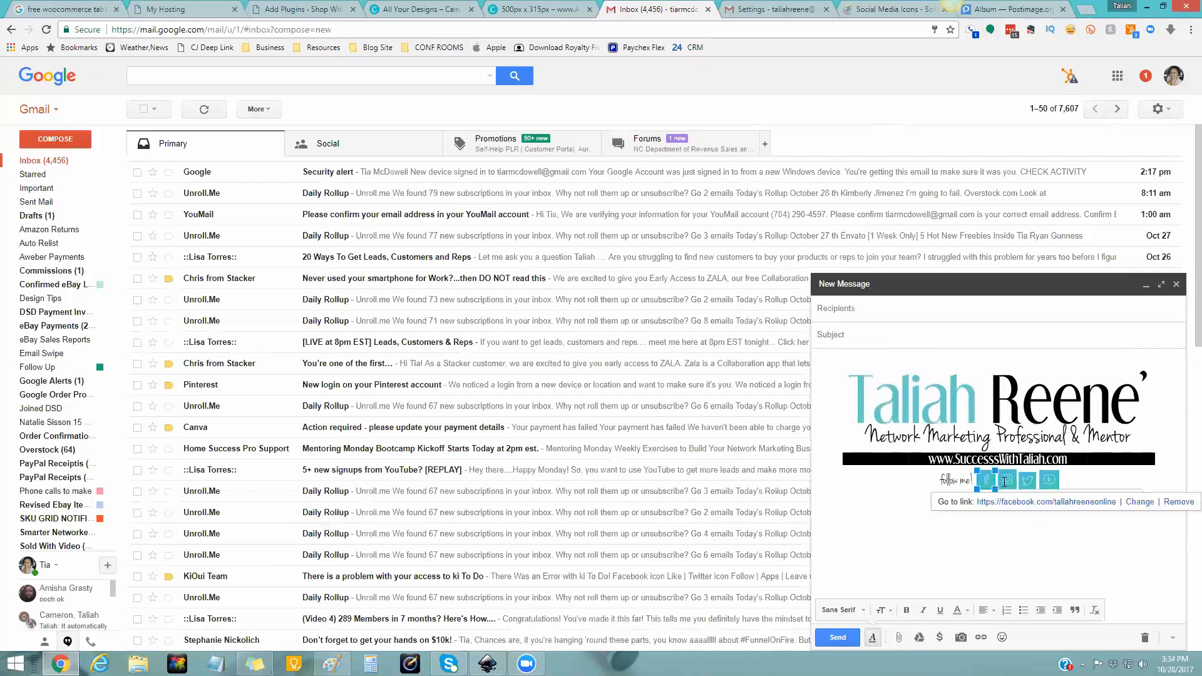
pyautogui.click(1014, 481)
pyautogui.click(1027, 480)
pyautogui.click(1049, 480)
pyautogui.click(1072, 548)
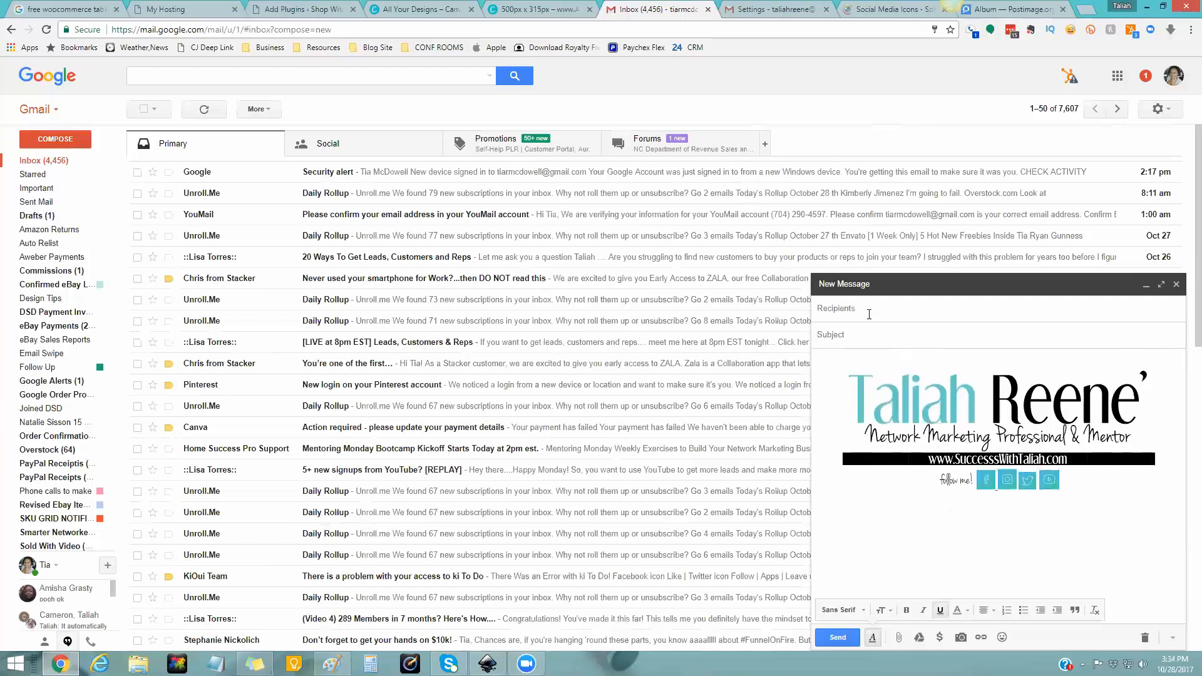
# - Address the message to your own Gmail address, subject 'TEST EMAIL SIGUNATURE', and send it
pyautogui.click(1182, 367)
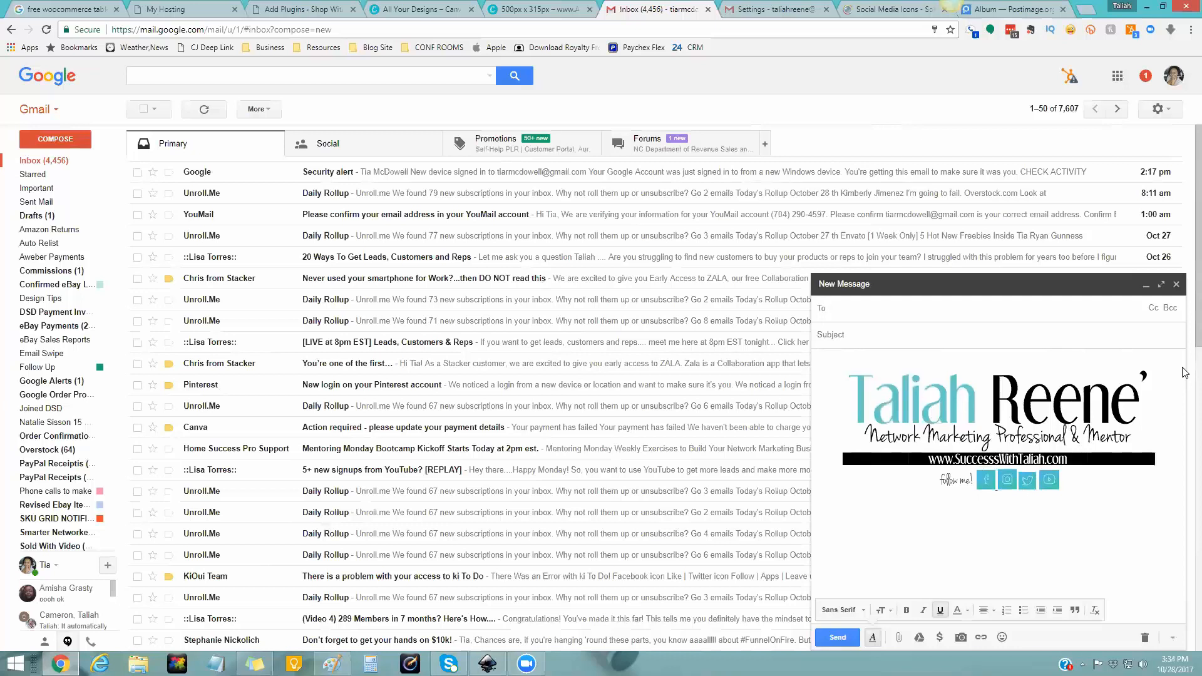
pyautogui.click(1174, 76)
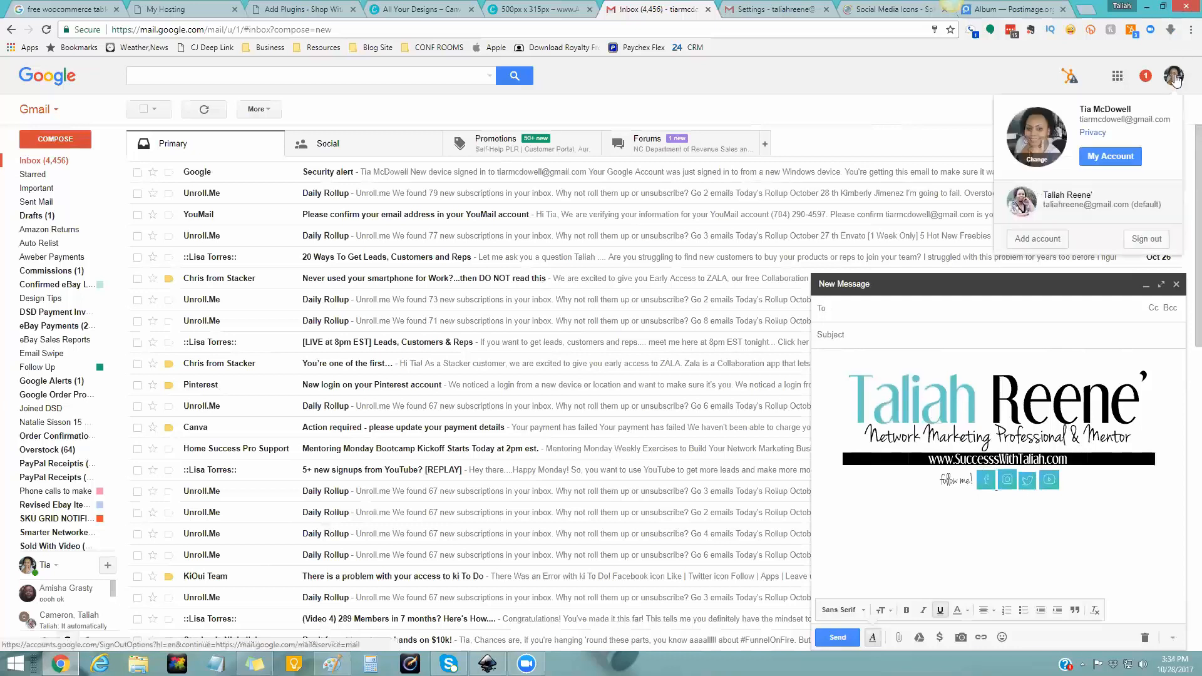
pyautogui.click(1175, 77)
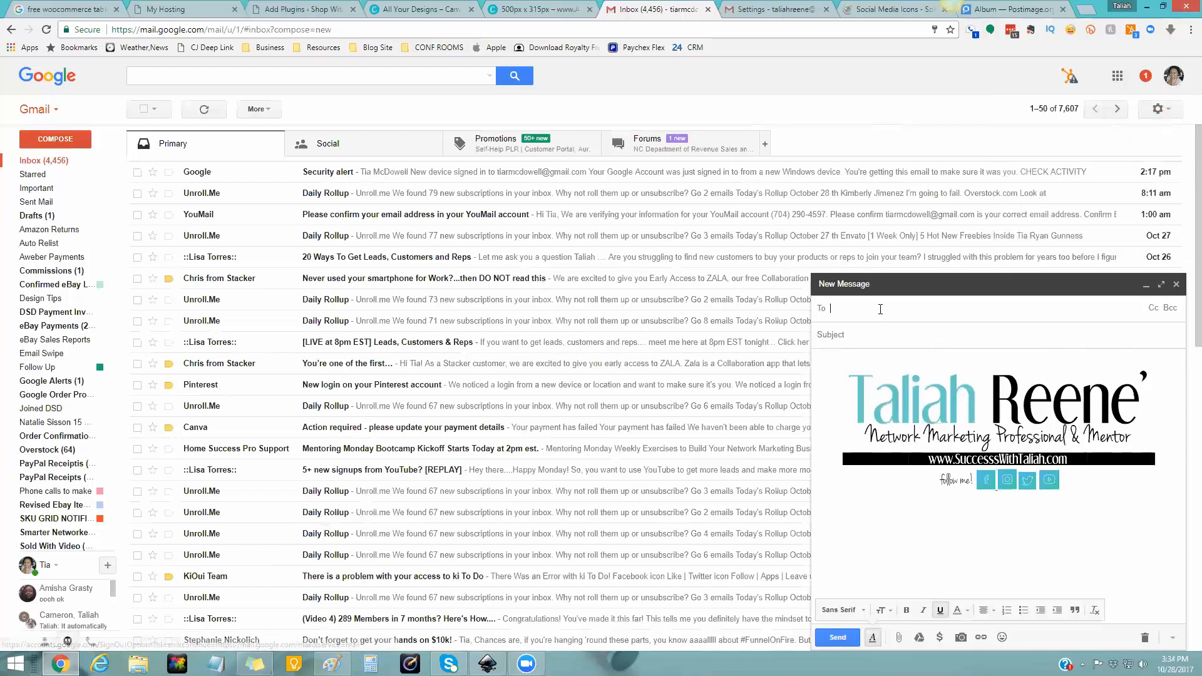
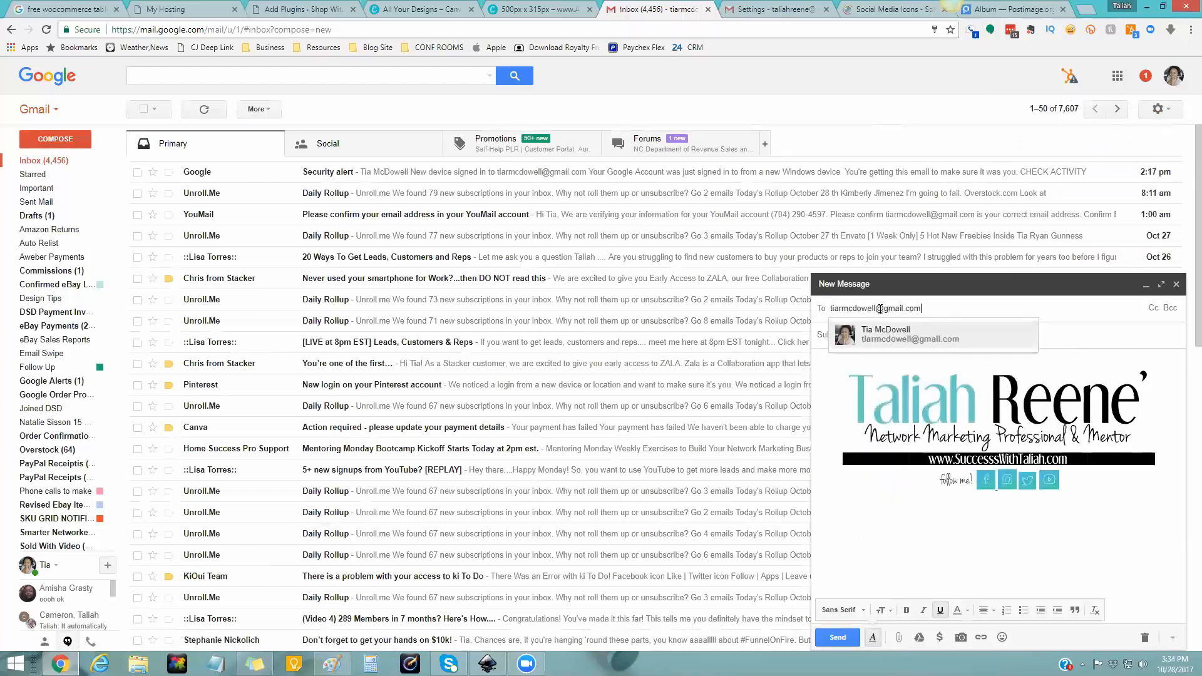
pyautogui.press('Return')
pyautogui.write('TEST')
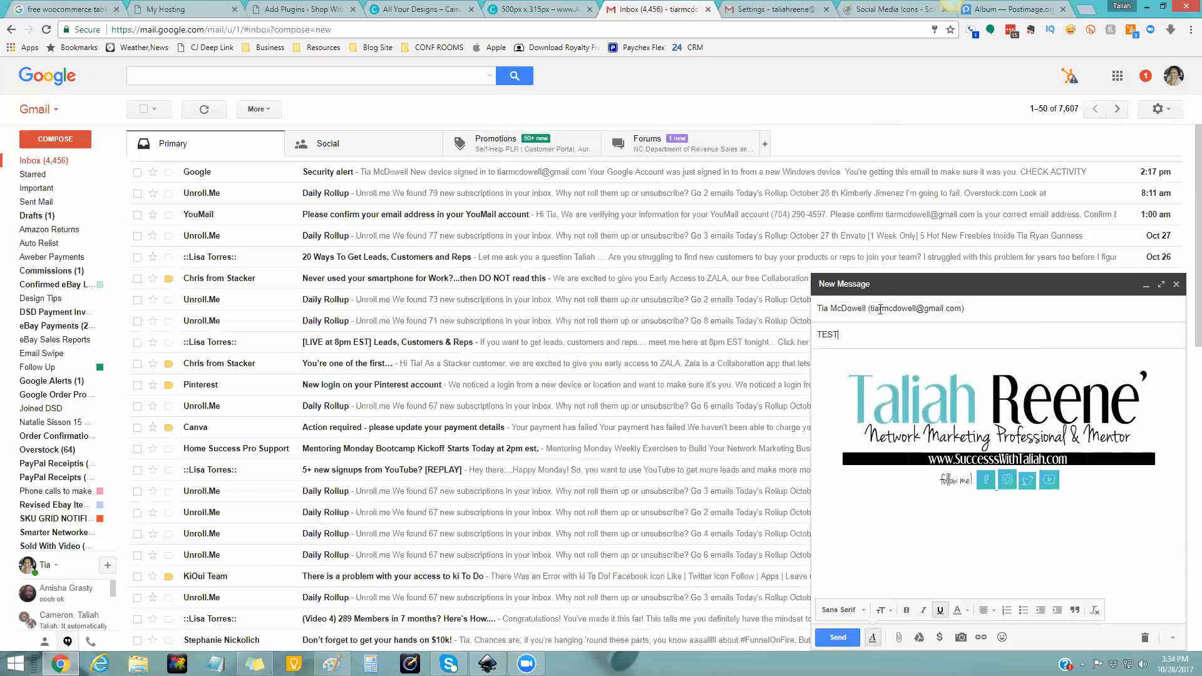
pyautogui.write(' EMAIL SIGUNATURE')
pyautogui.click(838, 638)
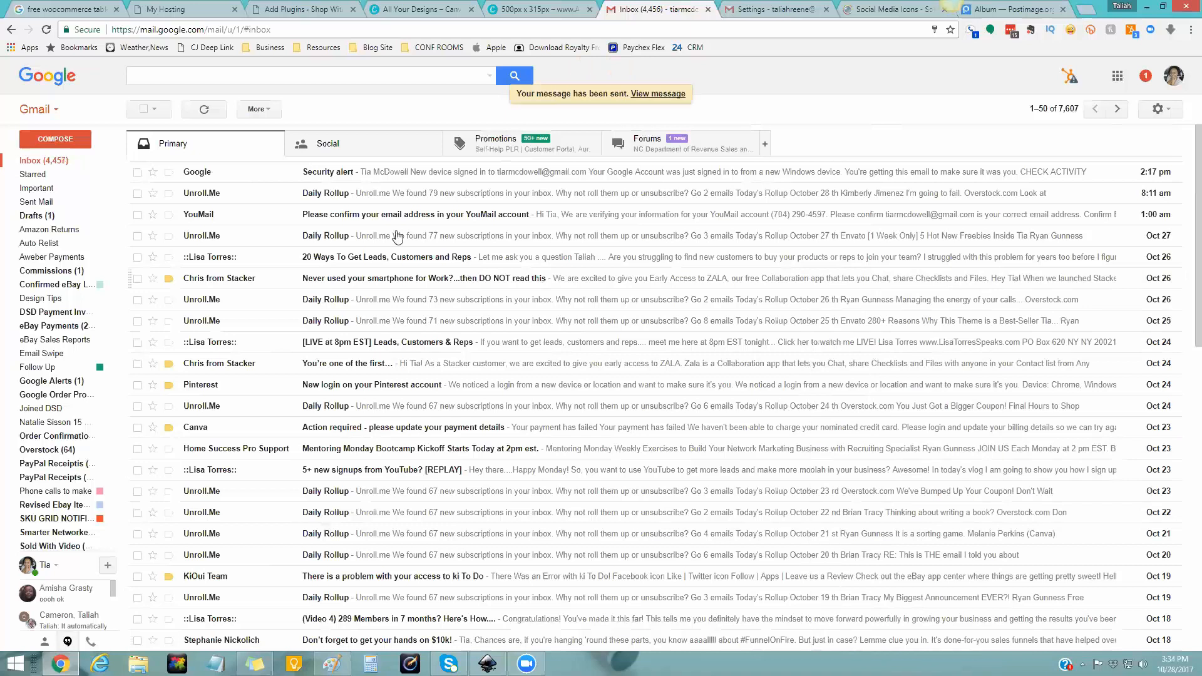
# - Refresh the inbox until the test email arrives, then open the TEST EMAIL SIGNATURE message
pyautogui.click(204, 114)
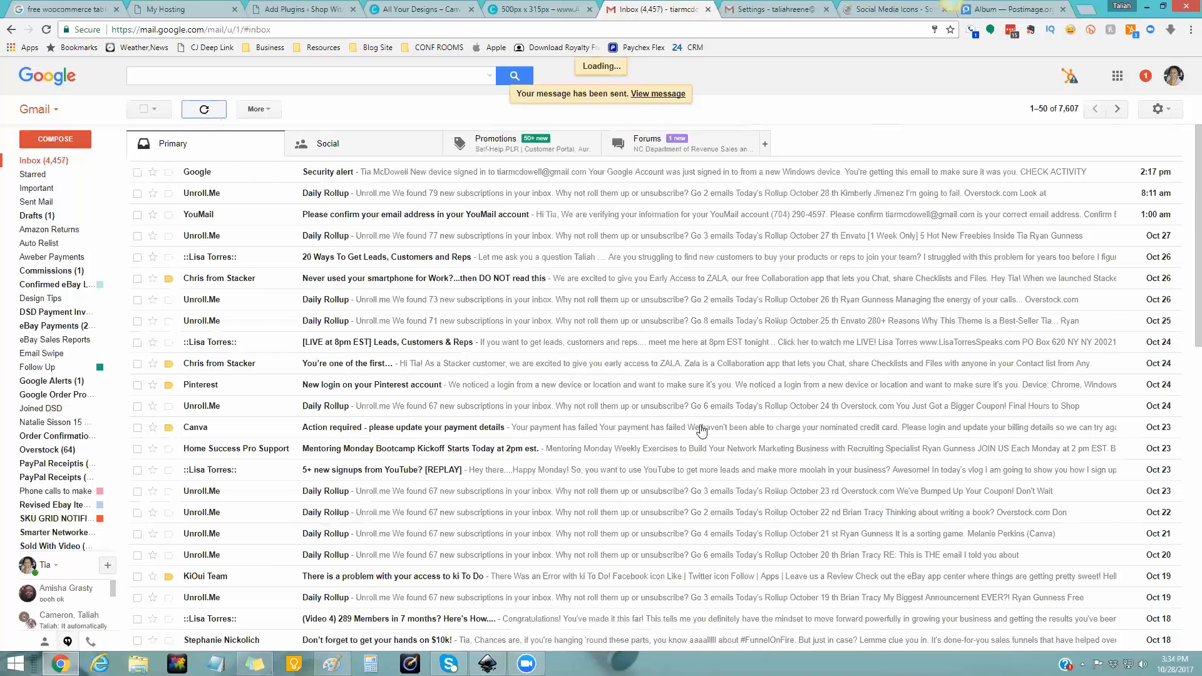
pyautogui.scroll(-10, 701, 431)
pyautogui.scroll(10, 353, 277)
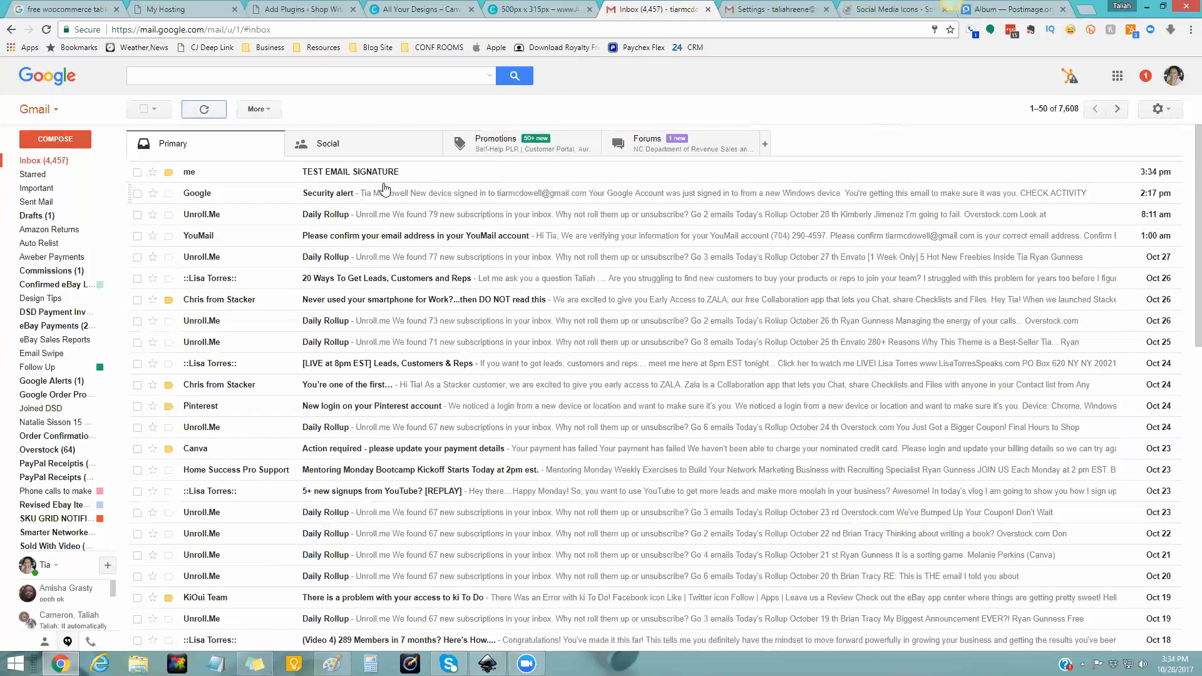
pyautogui.click(198, 117)
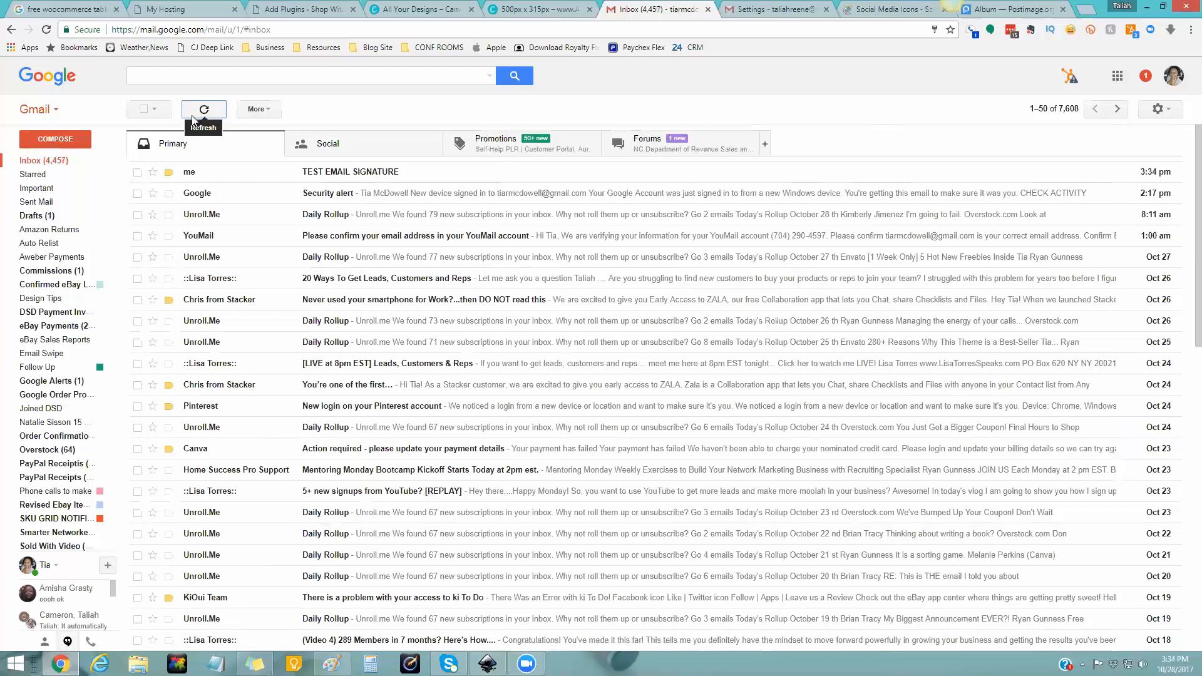
pyautogui.click(333, 178)
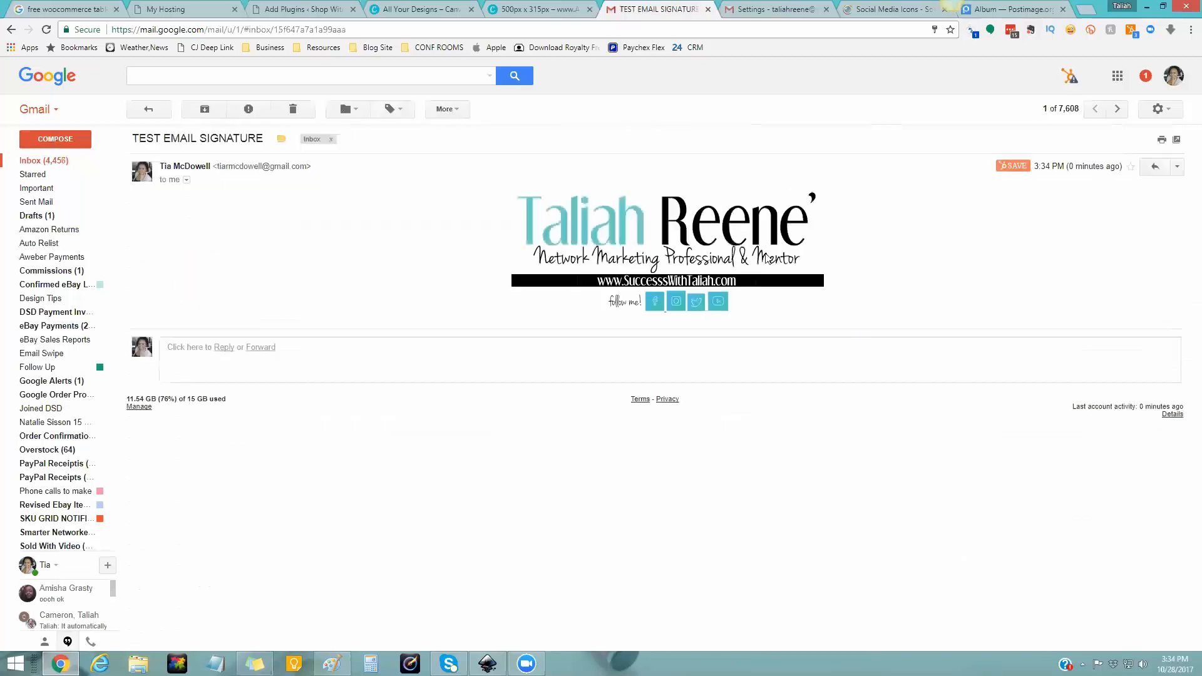
# - Verify the Facebook and Instagram icons and the logo link to successwithtaliah.com, returning to Gmail
pyautogui.click(655, 305)
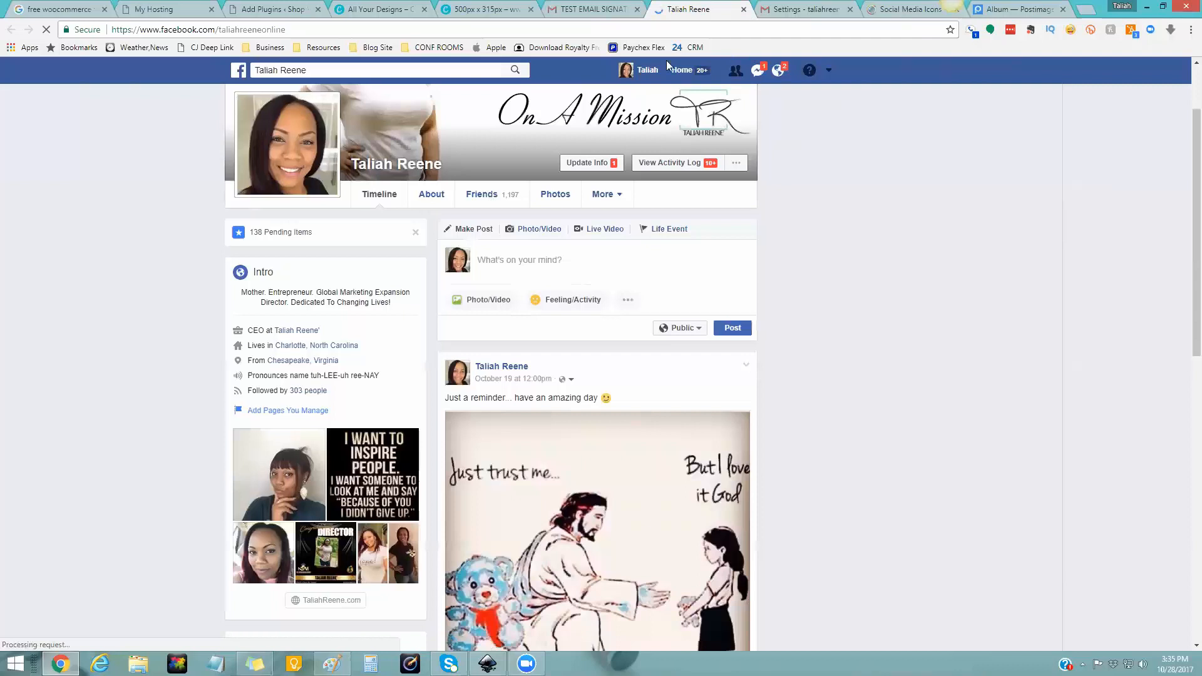
pyautogui.click(743, 9)
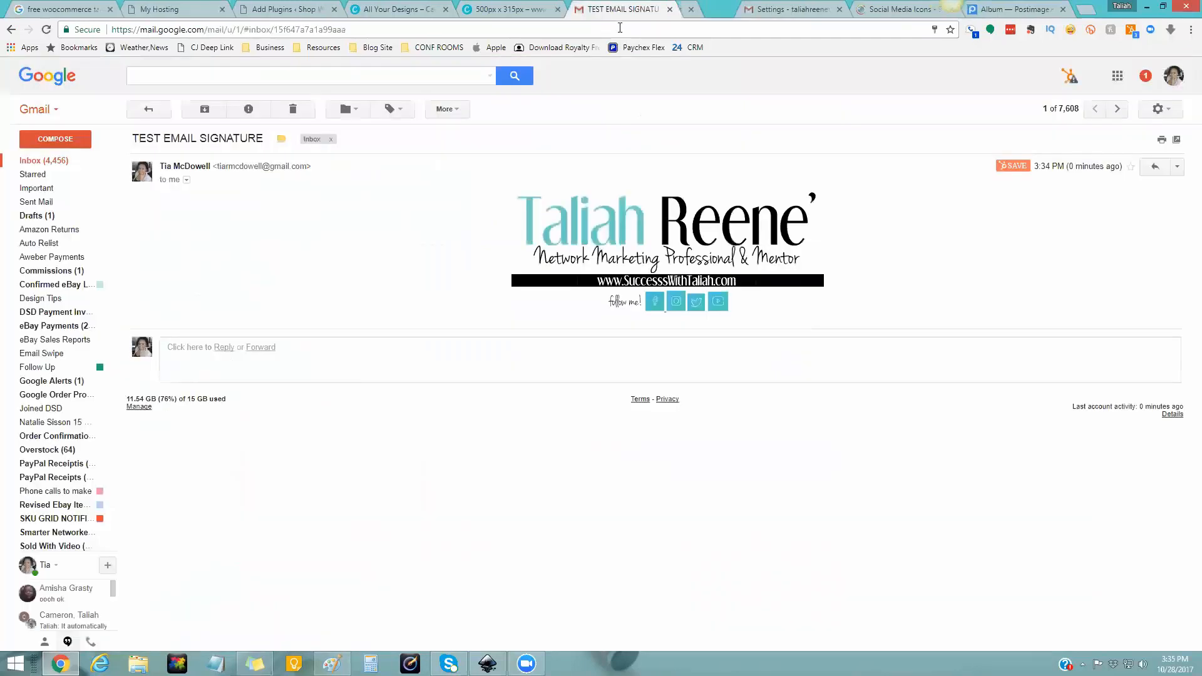
pyautogui.click(674, 307)
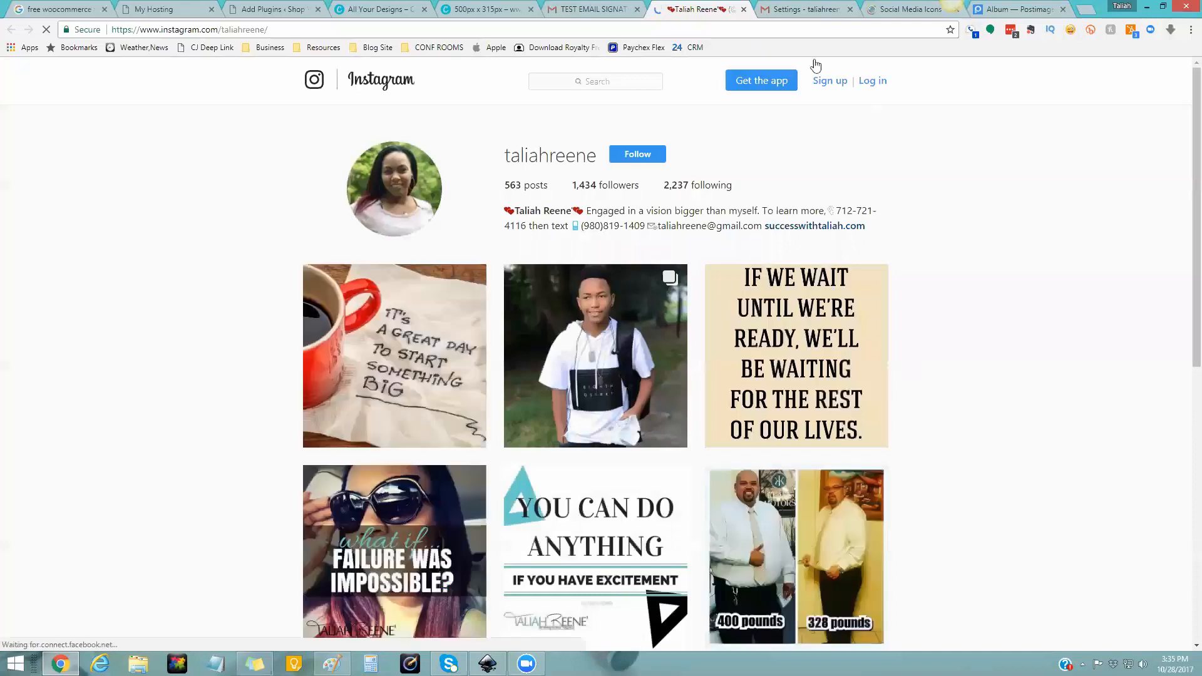
pyautogui.click(744, 9)
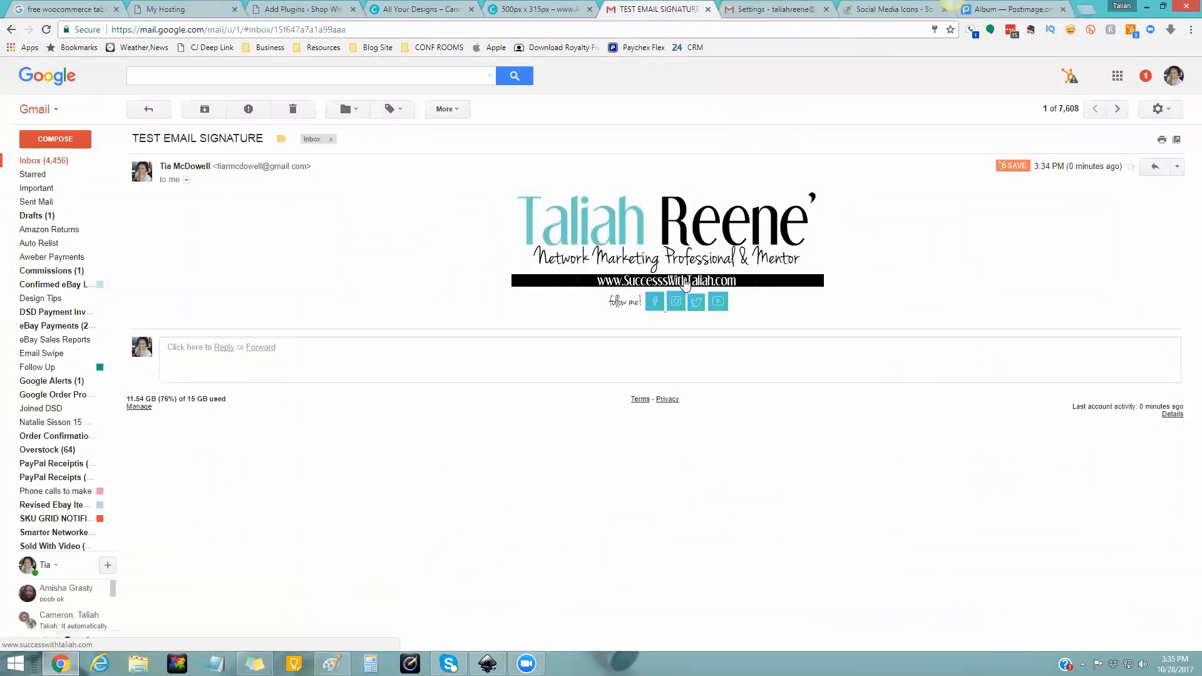
pyautogui.click(720, 253)
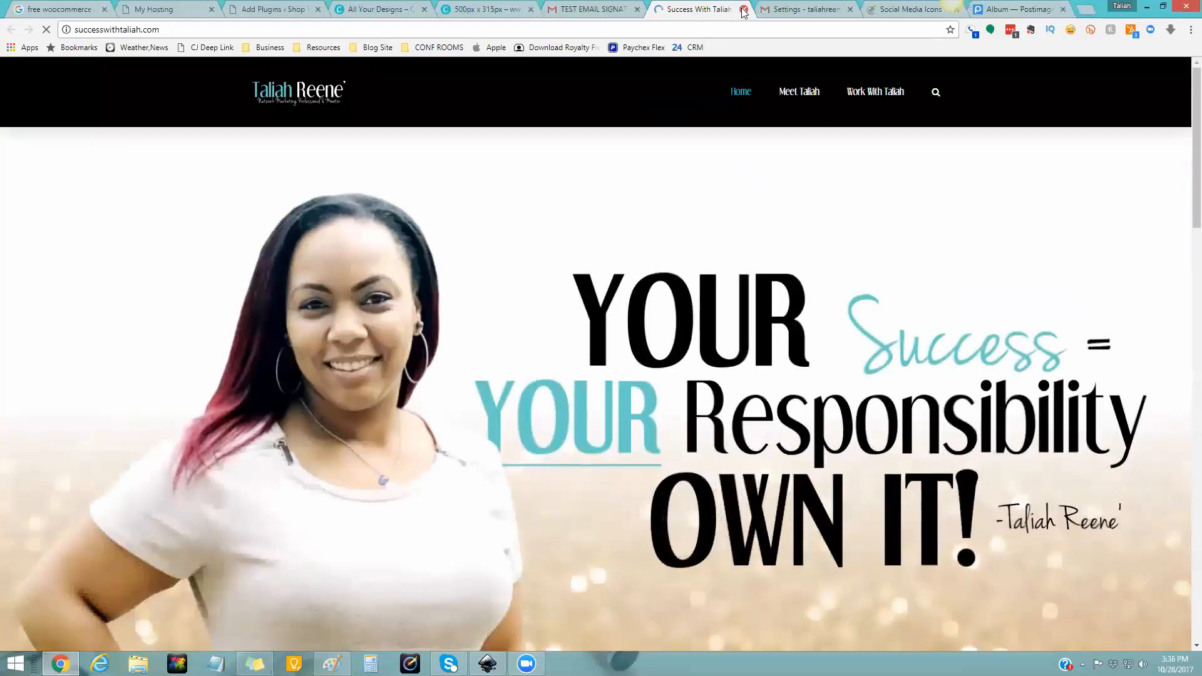
pyautogui.click(603, 12)
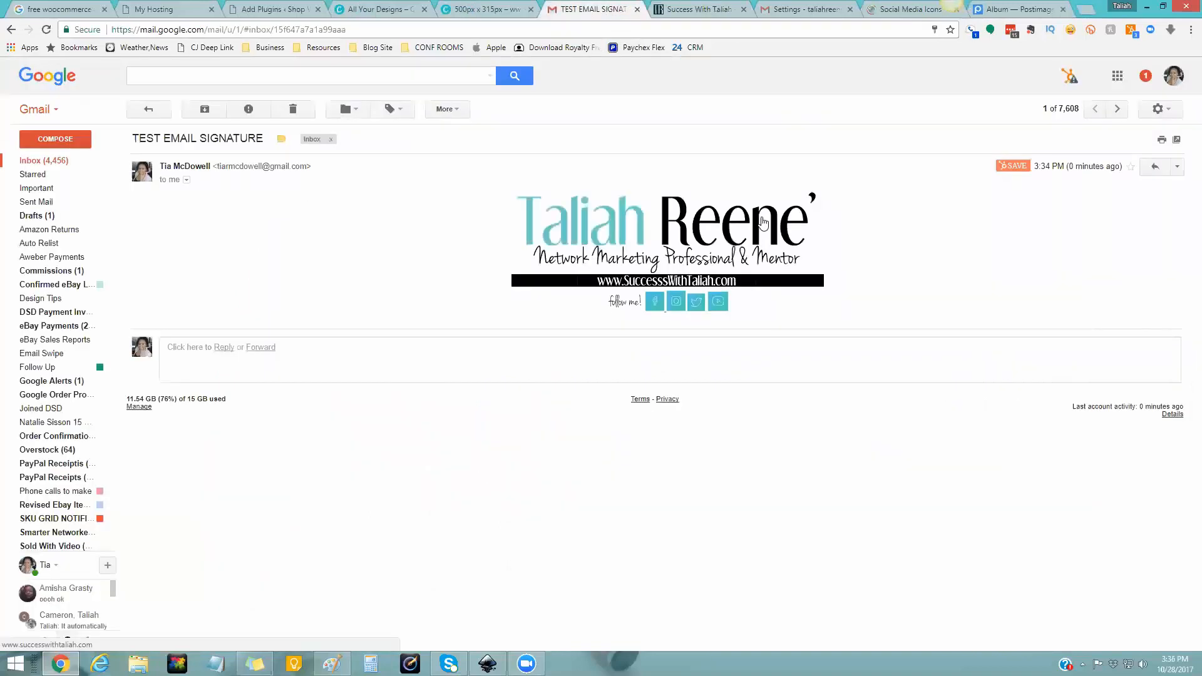